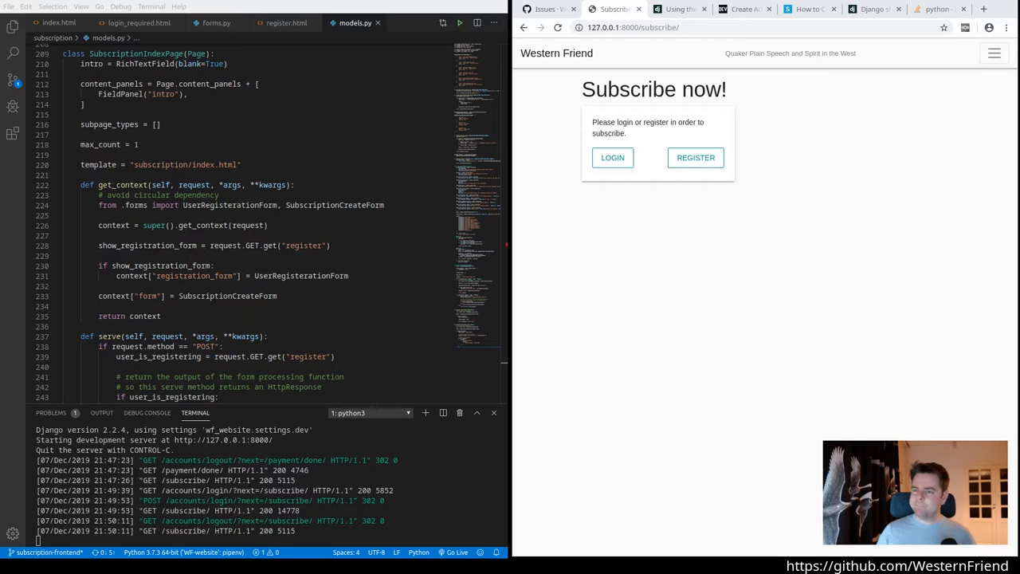
# - Bring up the subscription index.html template from the models.py editor
pyautogui.click(57, 22)
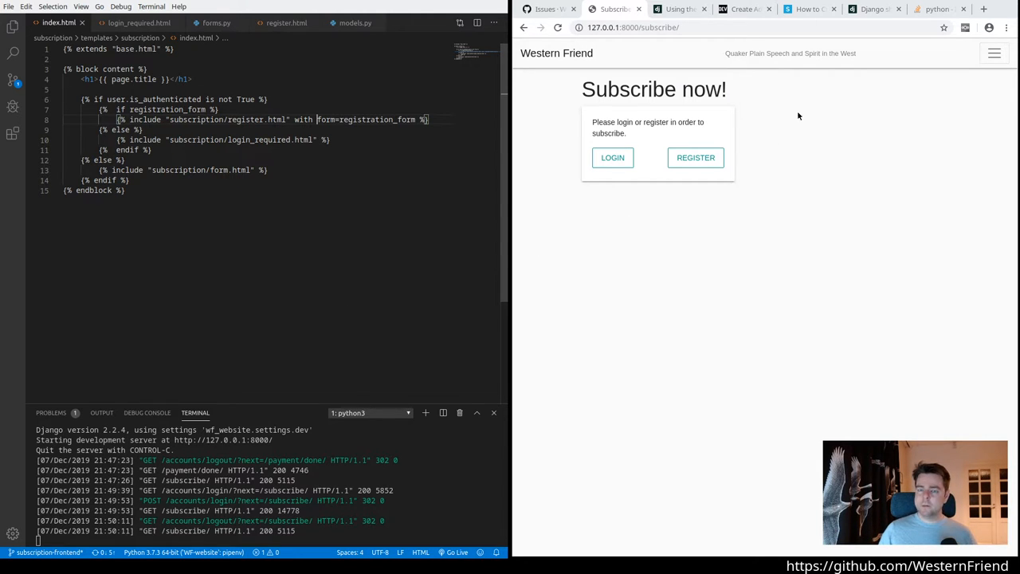
pyautogui.click(994, 53)
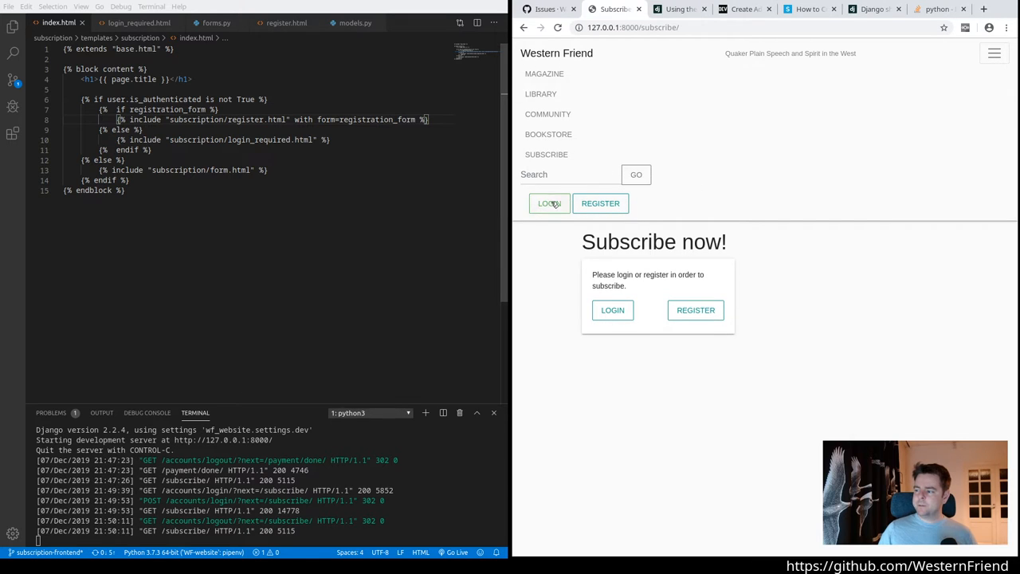
pyautogui.click(995, 54)
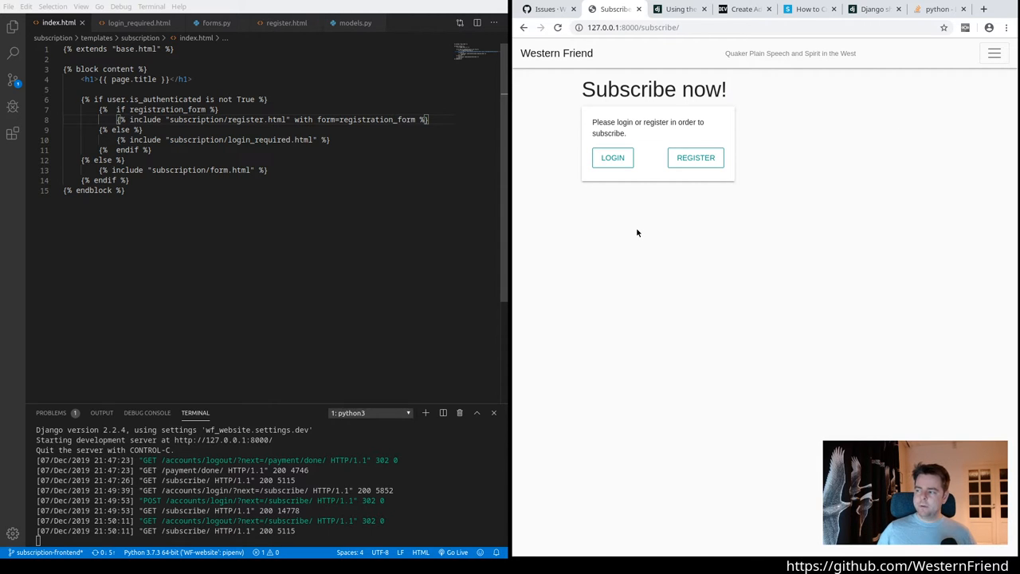
pyautogui.click(613, 157)
pyautogui.click(624, 134)
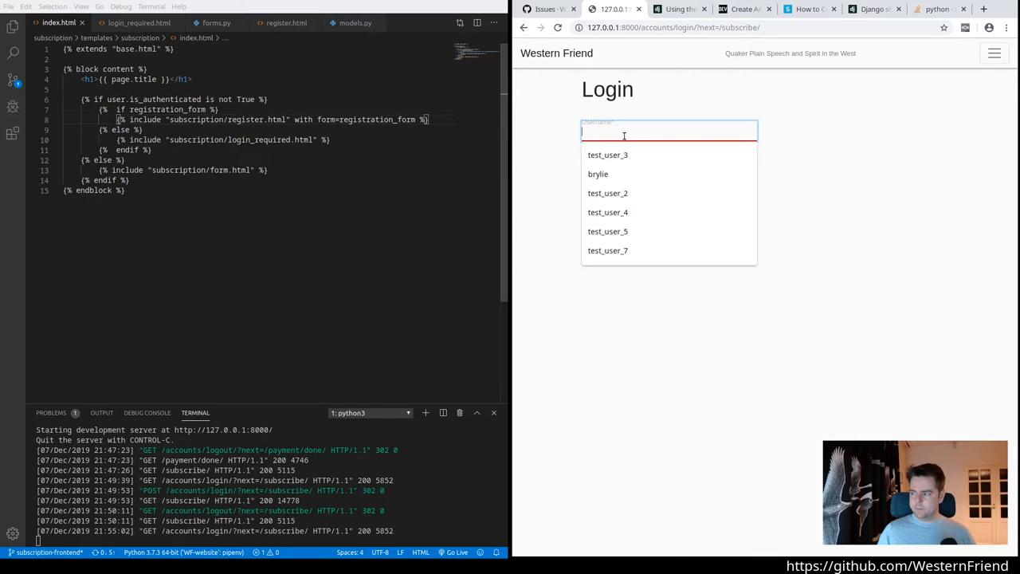
pyautogui.click(608, 173)
pyautogui.click(609, 169)
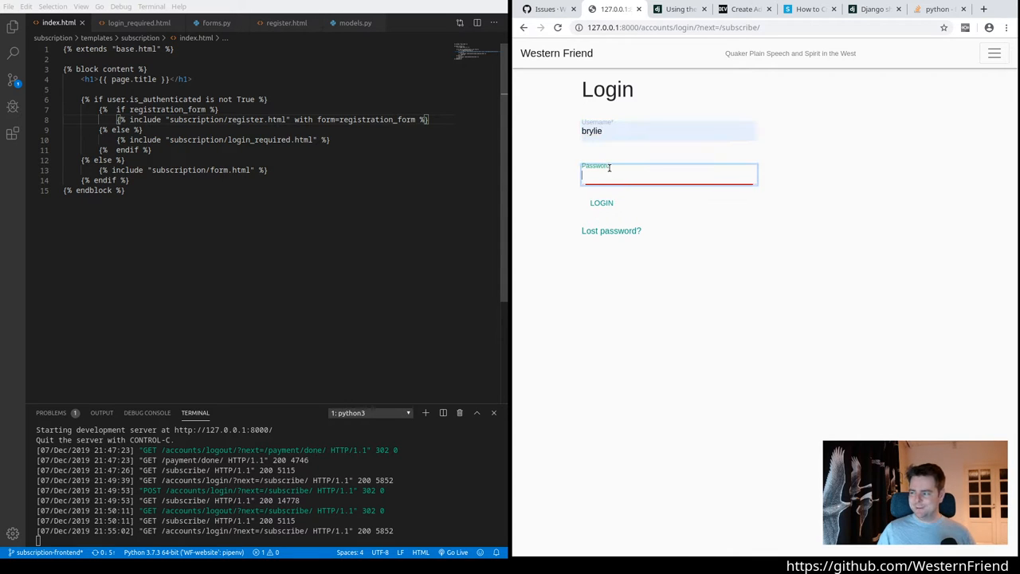
pyautogui.write('••')
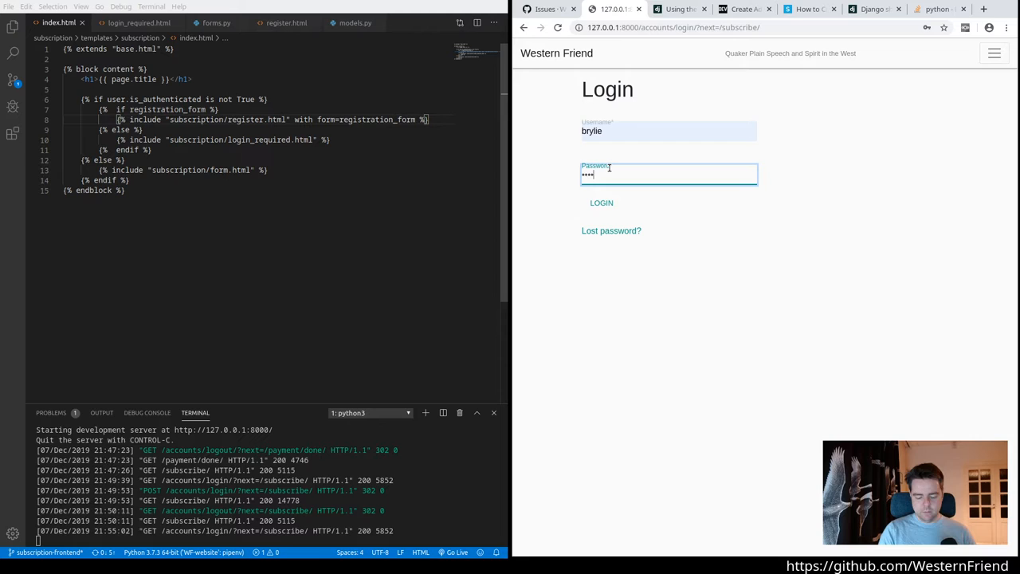
pyautogui.write('••••')
pyautogui.press('Return')
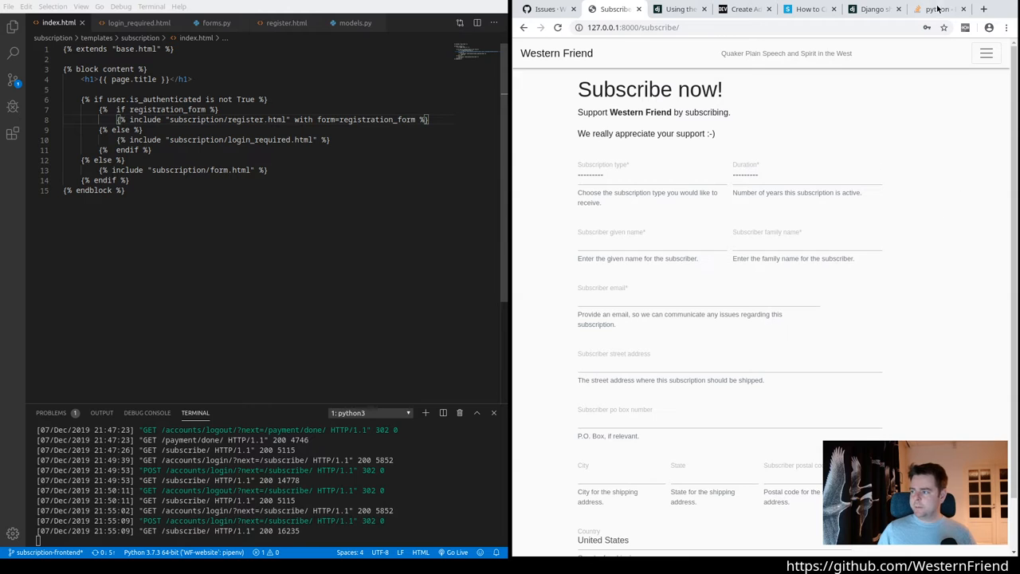
pyautogui.click(987, 52)
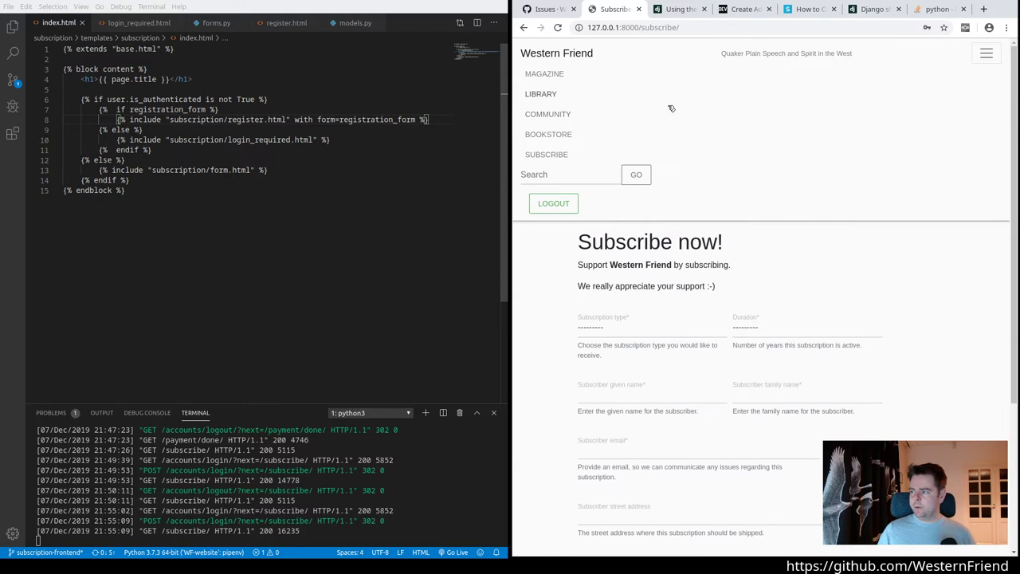
pyautogui.click(544, 73)
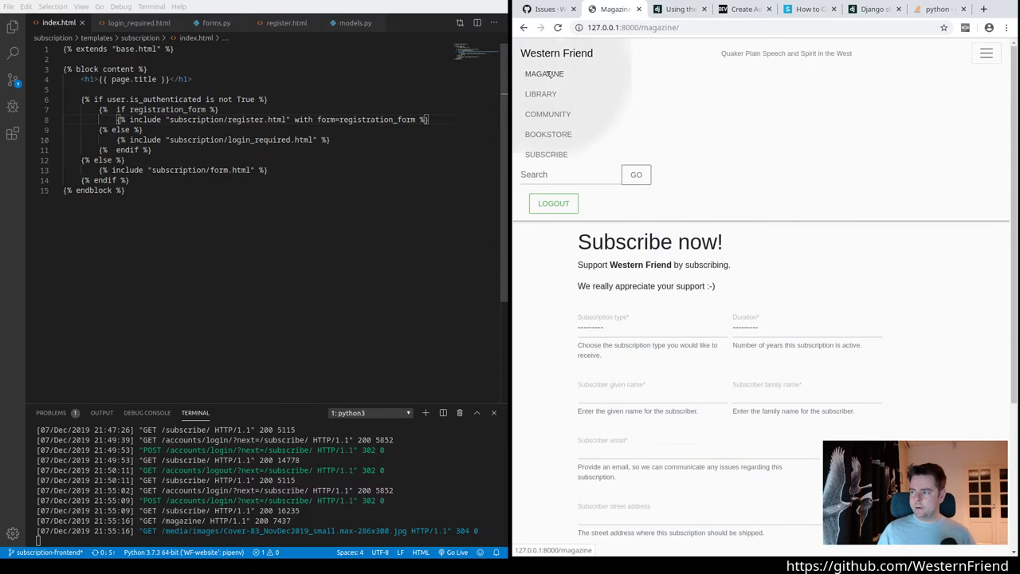
pyautogui.click(995, 52)
pyautogui.click(547, 154)
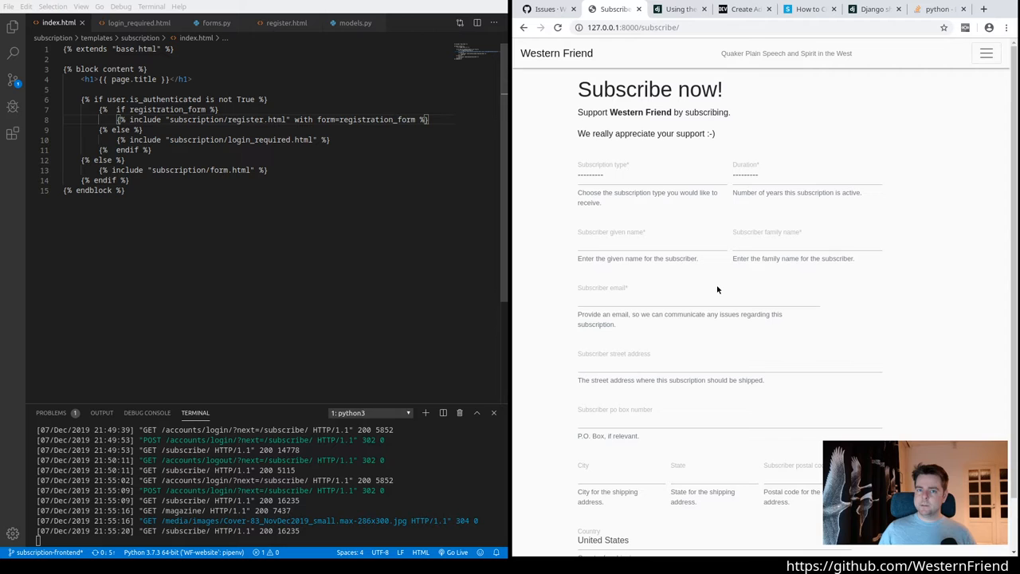
pyautogui.click(989, 53)
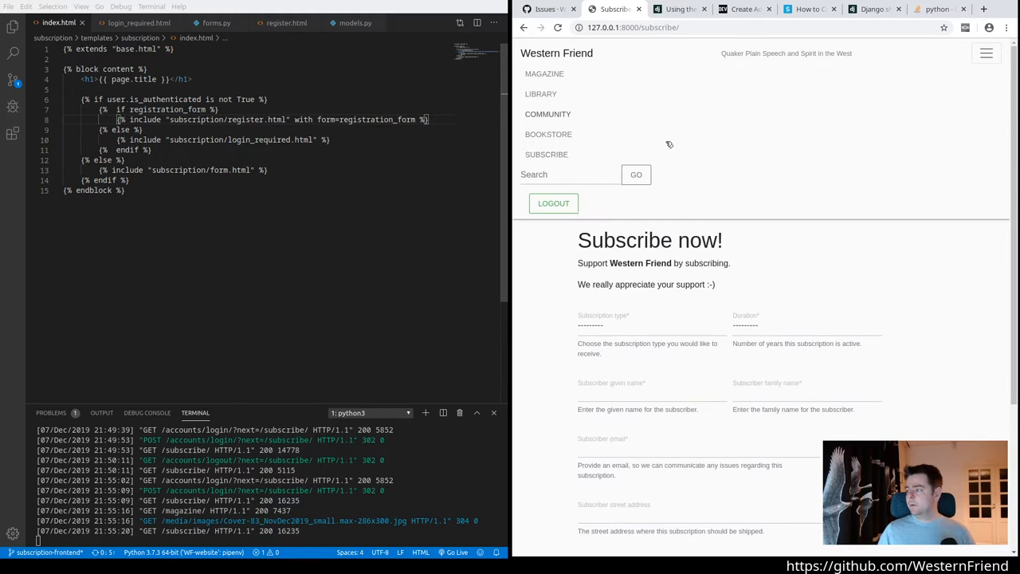
pyautogui.click(546, 203)
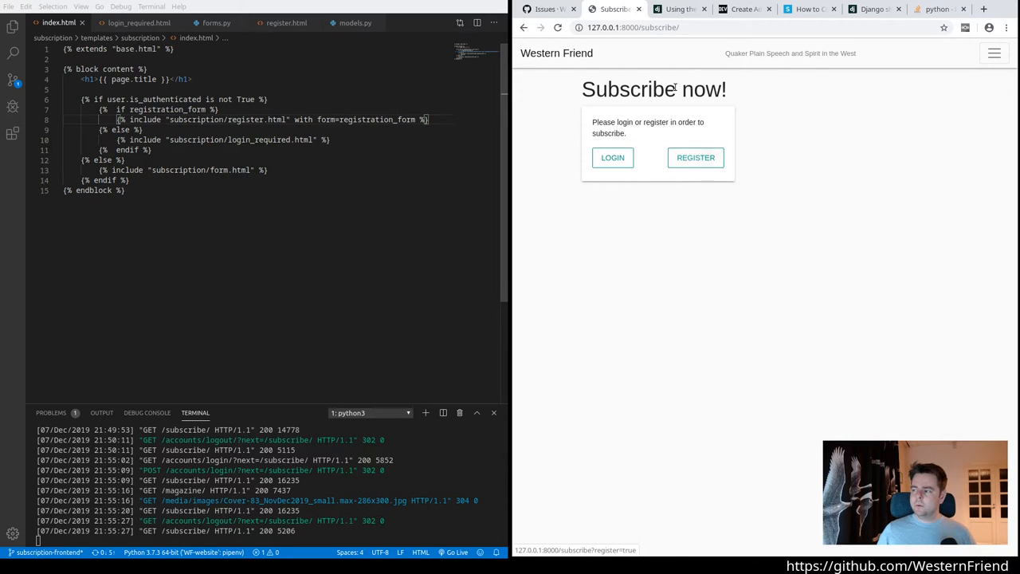
pyautogui.click(696, 158)
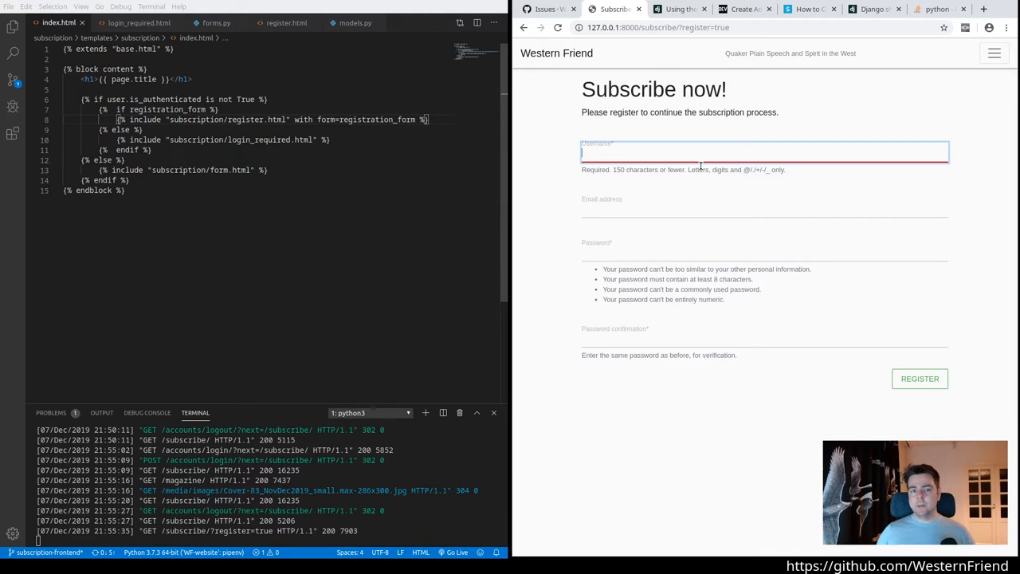
pyautogui.click(994, 53)
pyautogui.click(601, 204)
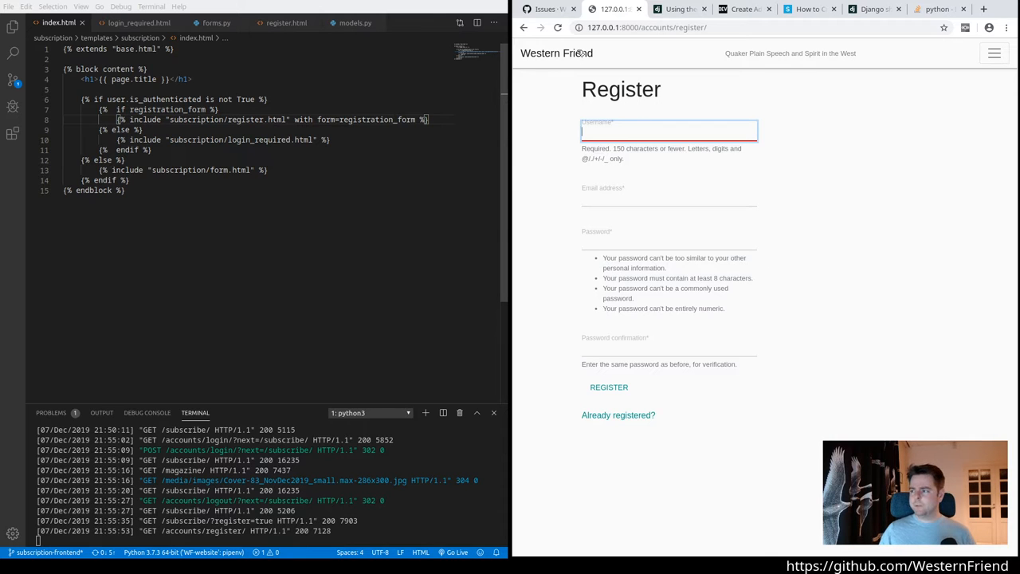
pyautogui.click(994, 54)
pyautogui.click(548, 157)
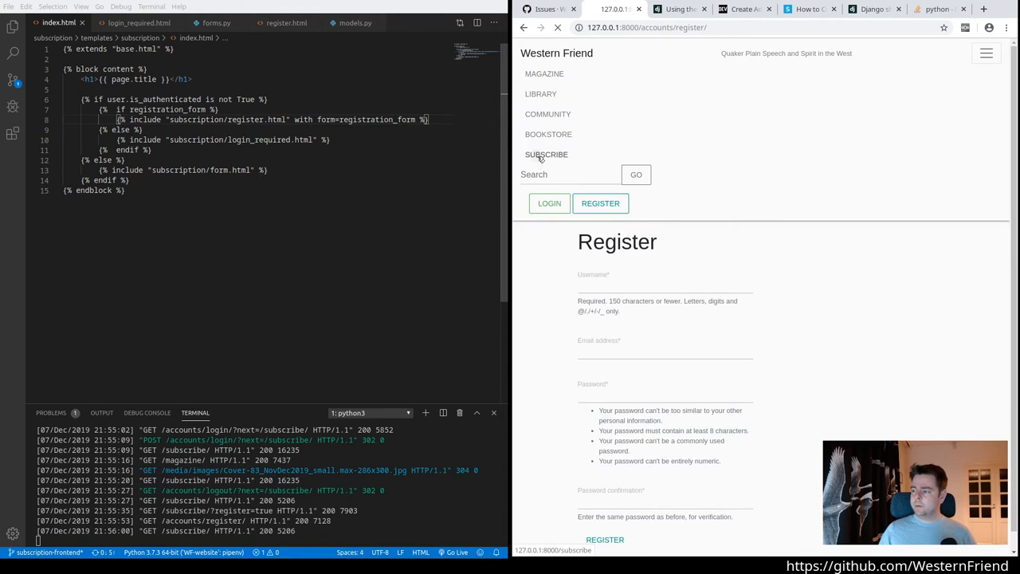
pyautogui.click(612, 157)
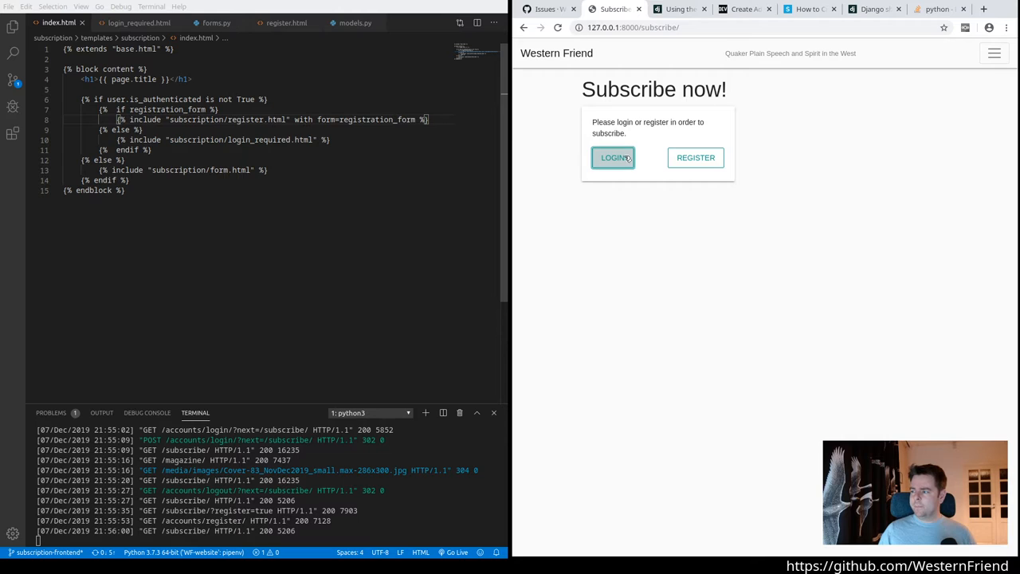
pyautogui.moveTo(697, 27); pyautogui.dragTo(849, 47)
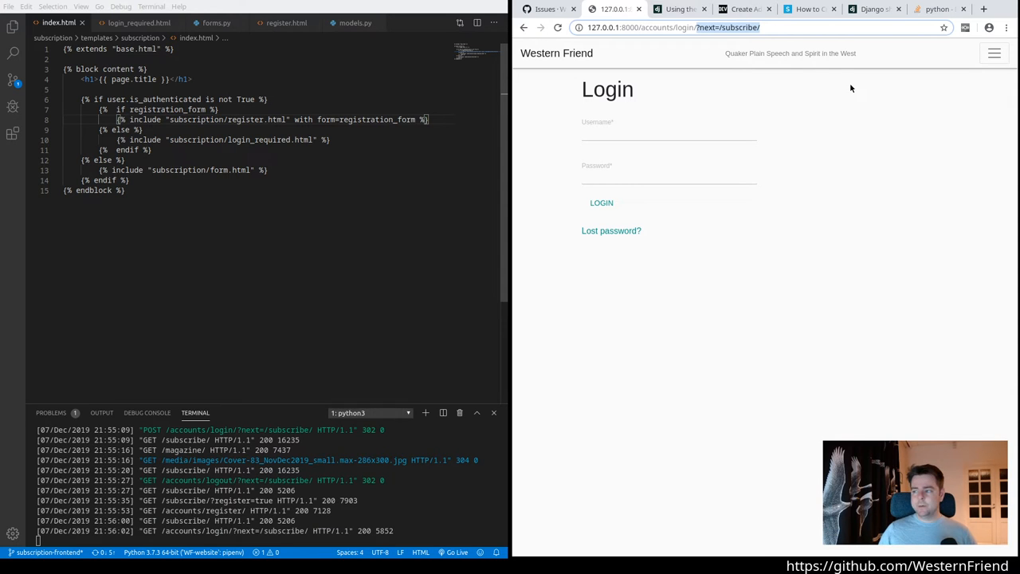
# - Start registration on the subscribe page with a saved username whose trailing number is changed
pyautogui.click(523, 27)
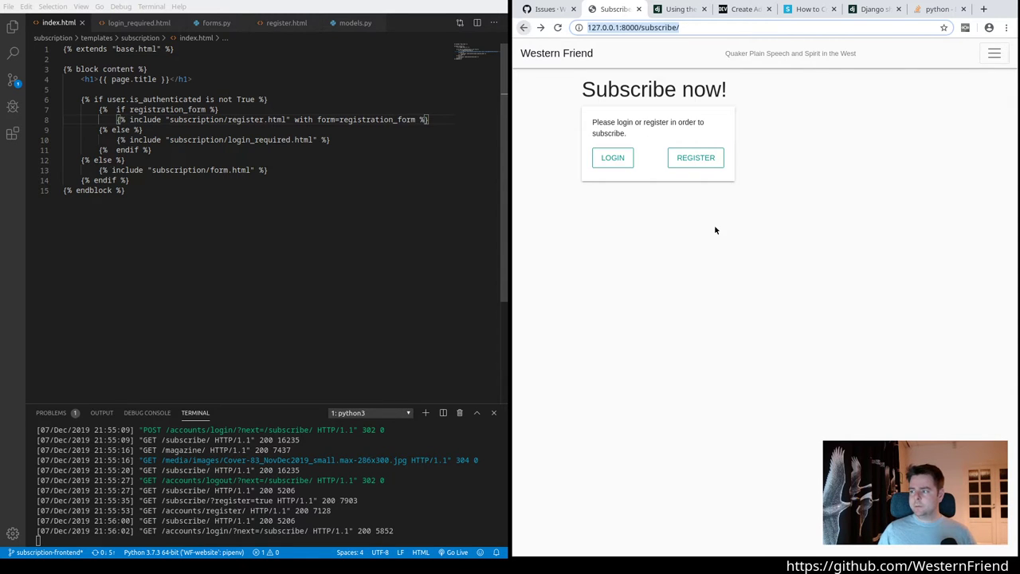
pyautogui.click(698, 157)
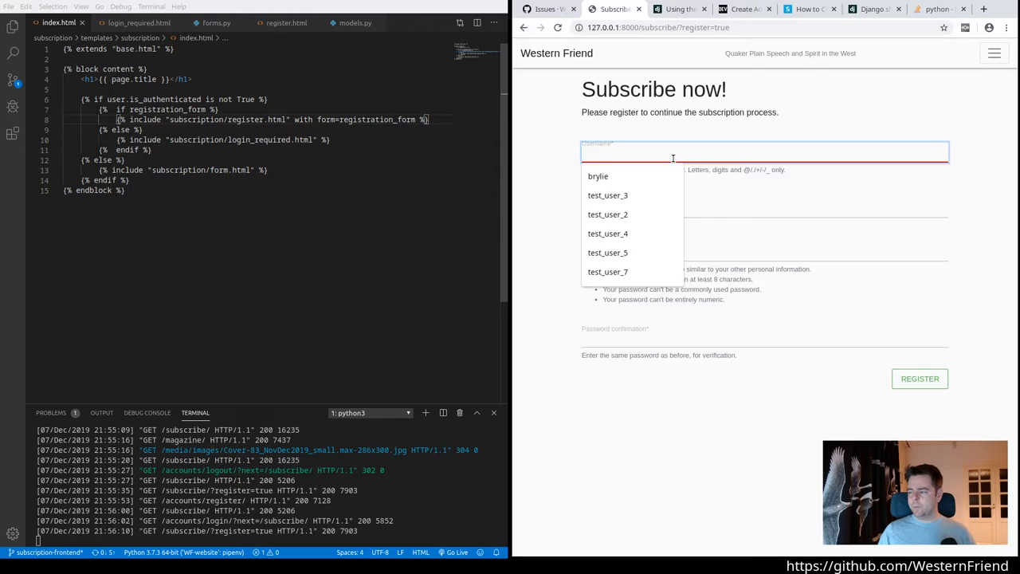
pyautogui.click(630, 272)
pyautogui.moveTo(630, 152); pyautogui.dragTo(620, 152)
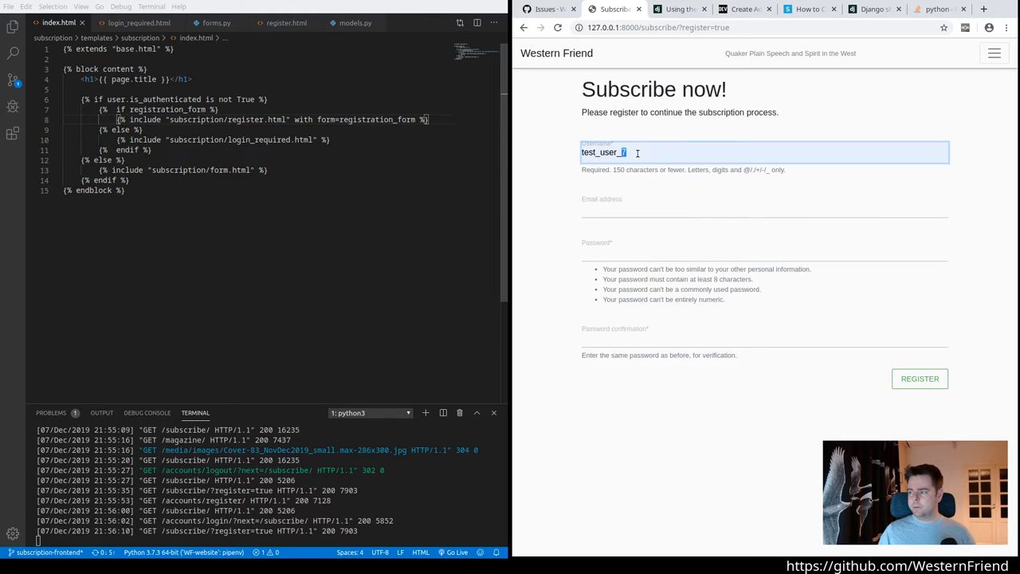
pyautogui.write('8')
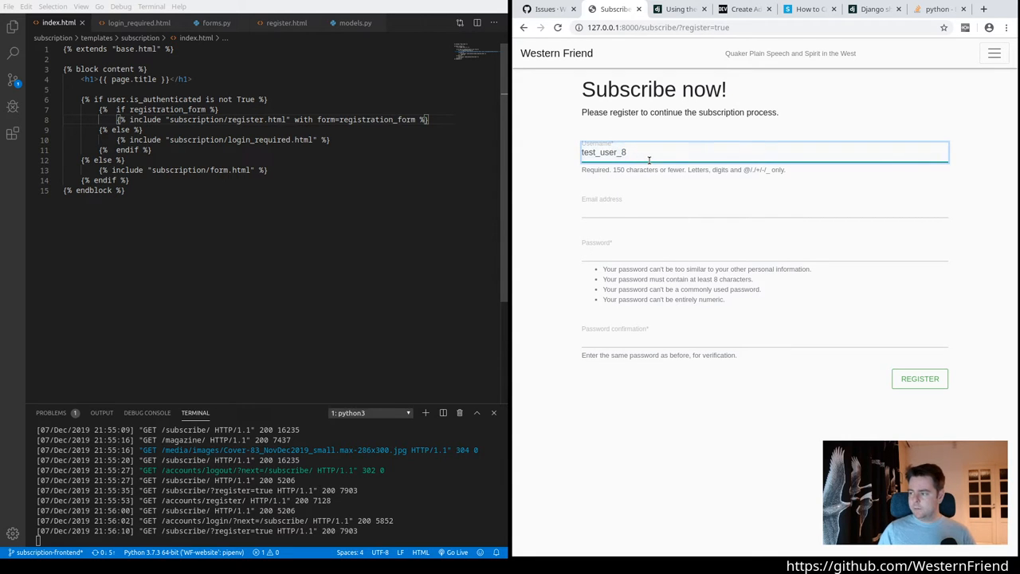
# - Fill in the email and both password fields, then submit the new registration
pyautogui.click(612, 207)
pyautogui.write('test')
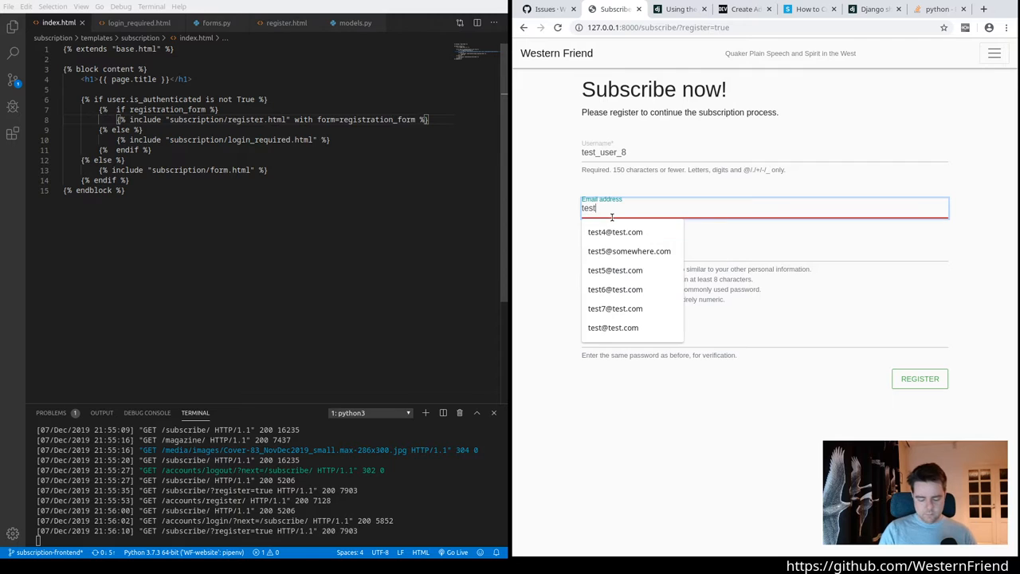
pyautogui.write('8@test.co')
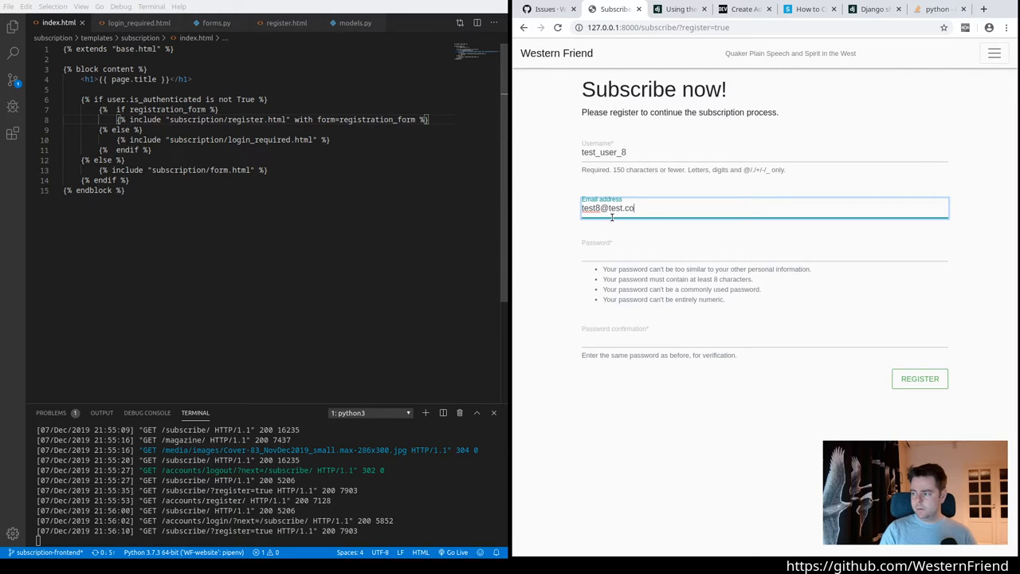
pyautogui.write('m')
pyautogui.press('Tab')
pyautogui.write('t')
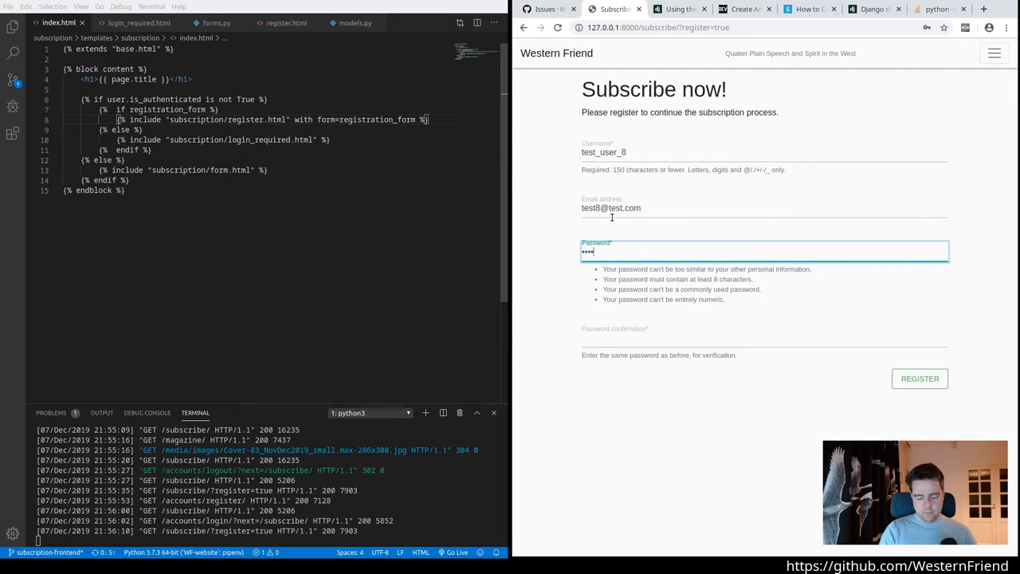
pyautogui.write('passwd')
pyautogui.press('Tab')
pyautogui.write('t')
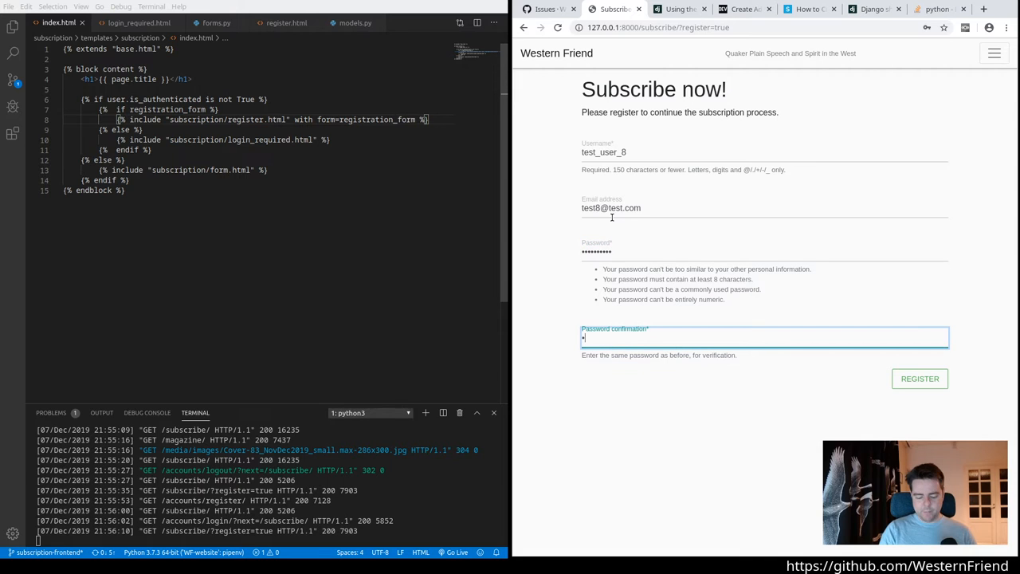
pyautogui.write('pa')
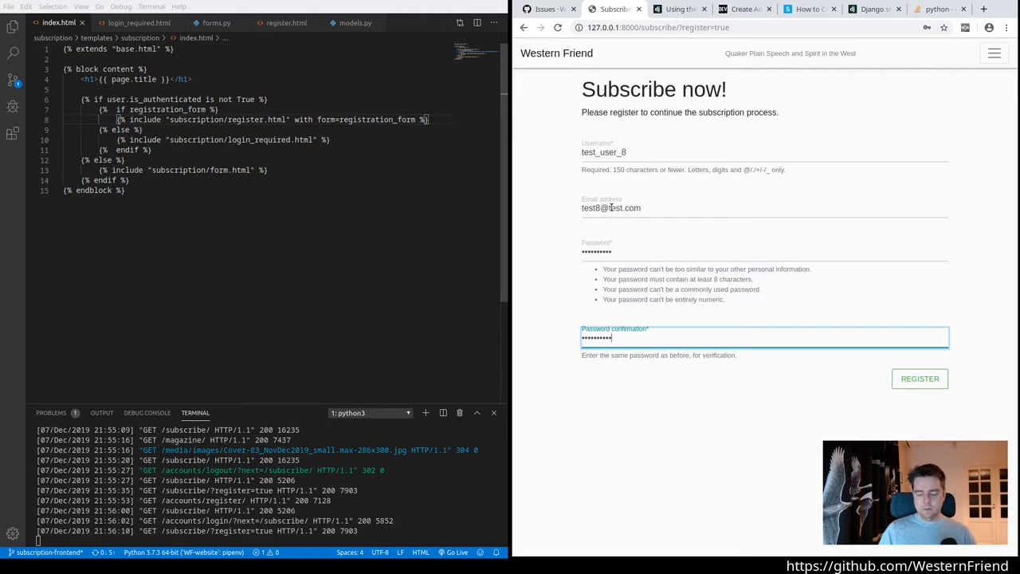
pyautogui.click(921, 379)
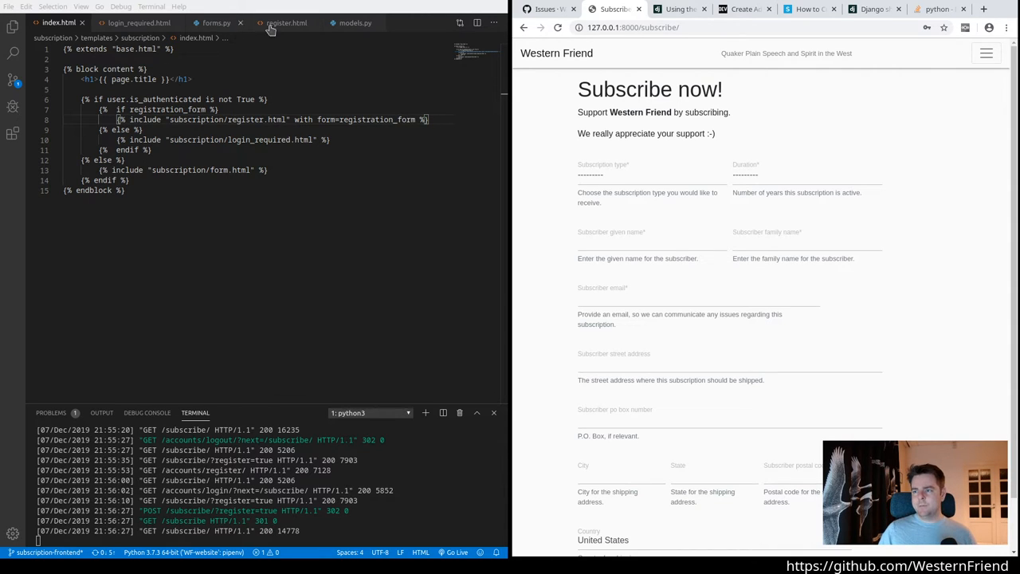
pyautogui.click(344, 29)
pyautogui.scroll(3, 167, 200)
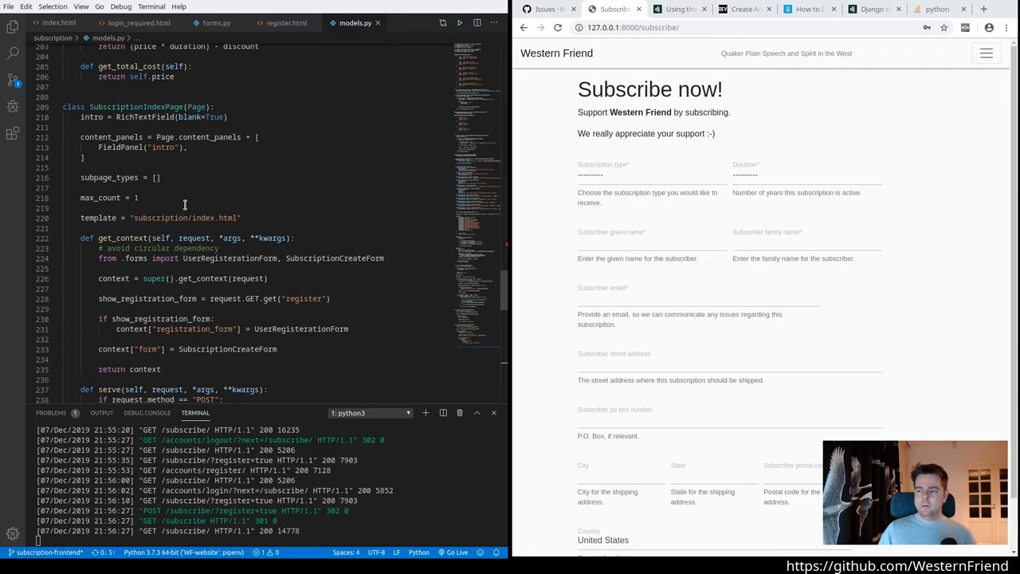
pyautogui.doubleClick(94, 108)
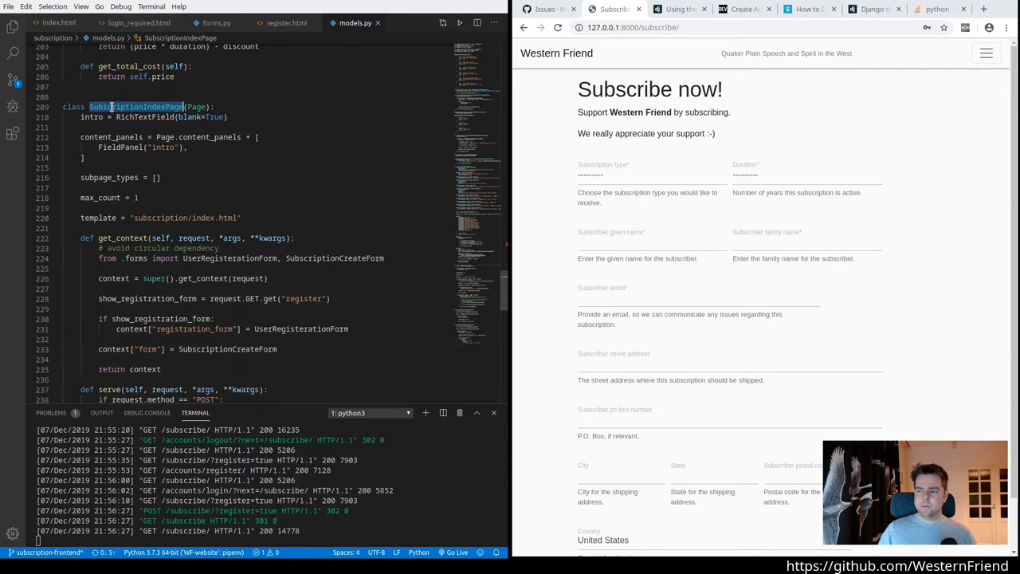
pyautogui.click(196, 106)
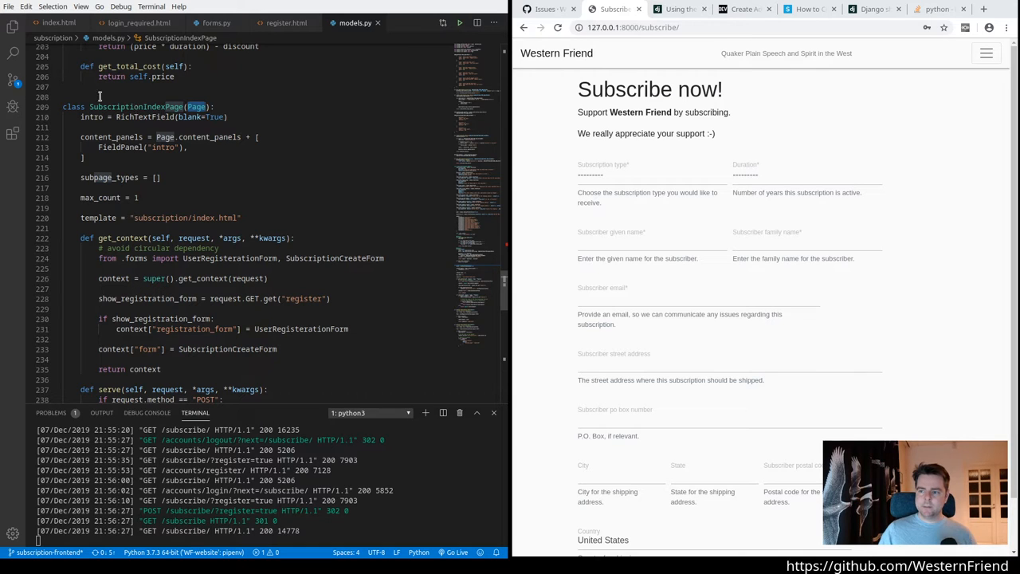
pyautogui.doubleClick(124, 106)
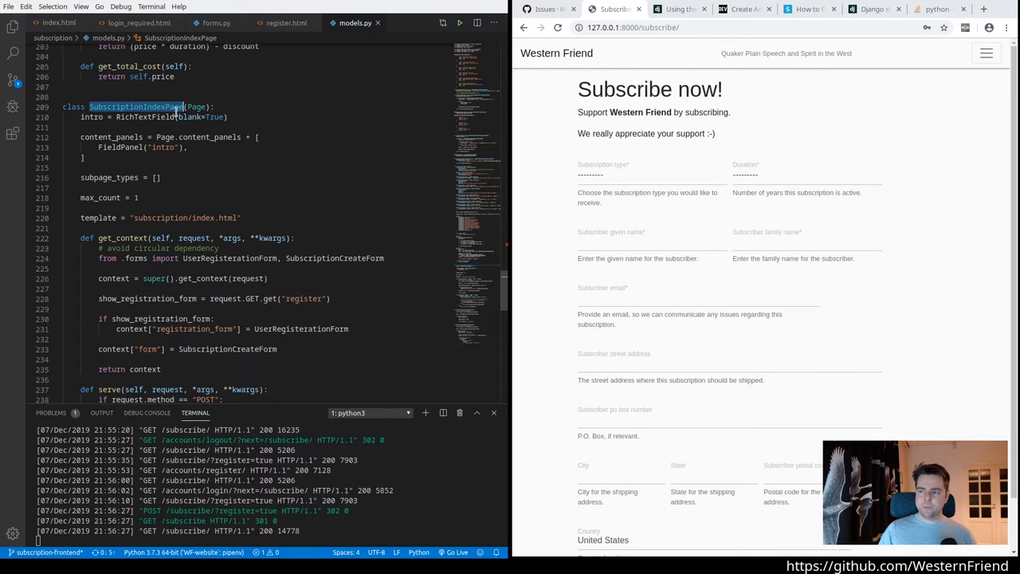
pyautogui.doubleClick(135, 198)
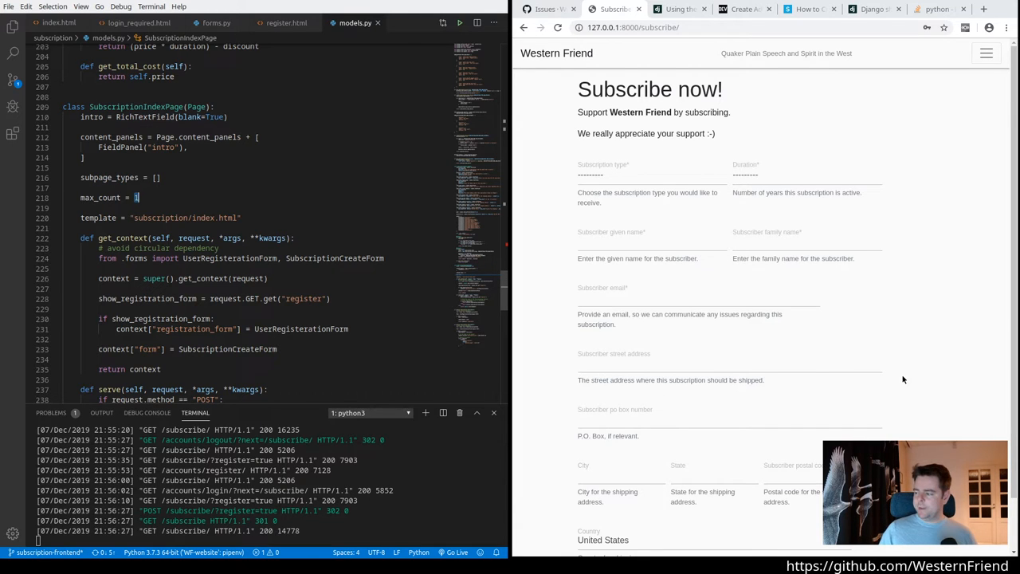
pyautogui.scroll(-2, 908, 383)
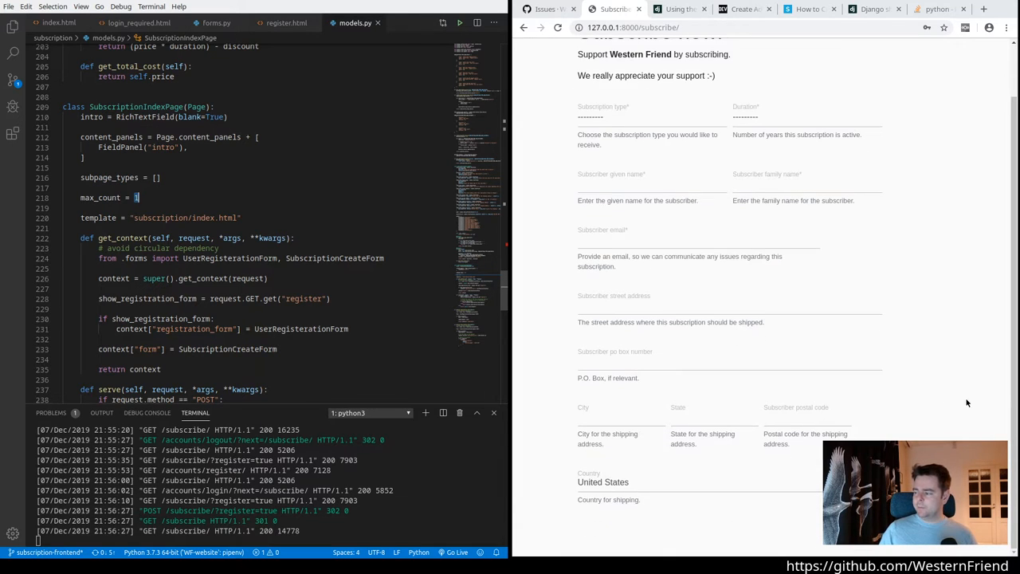
pyautogui.scroll(2, 907, 382)
pyautogui.doubleClick(94, 116)
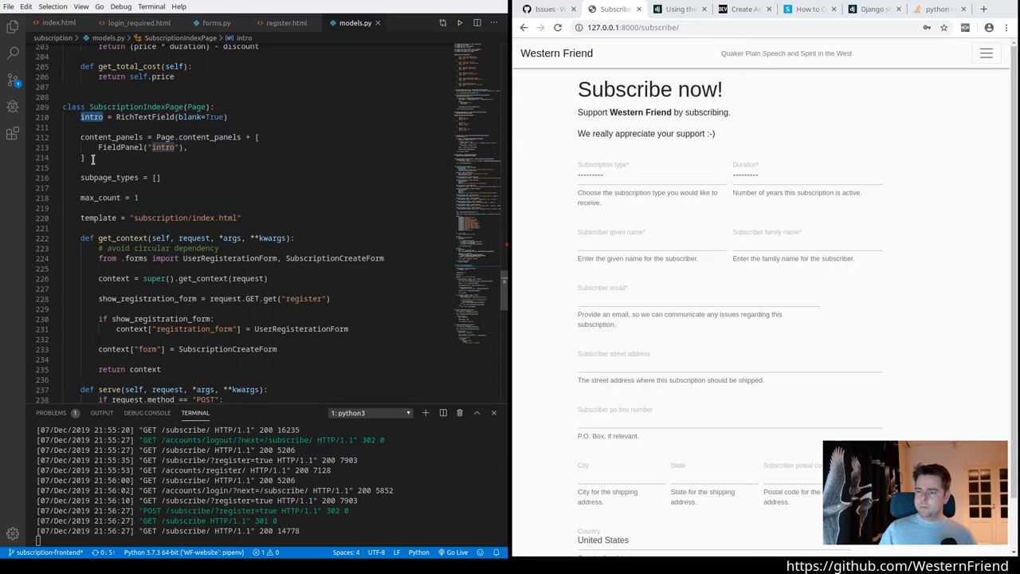
pyautogui.click(986, 52)
pyautogui.click(554, 204)
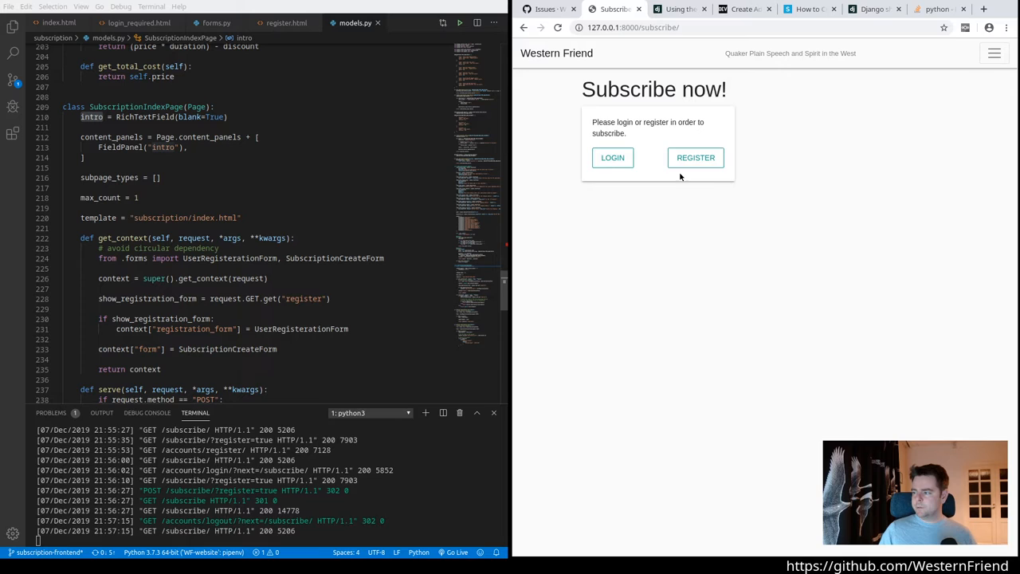
pyautogui.click(612, 157)
pyautogui.click(669, 131)
pyautogui.write('brylie')
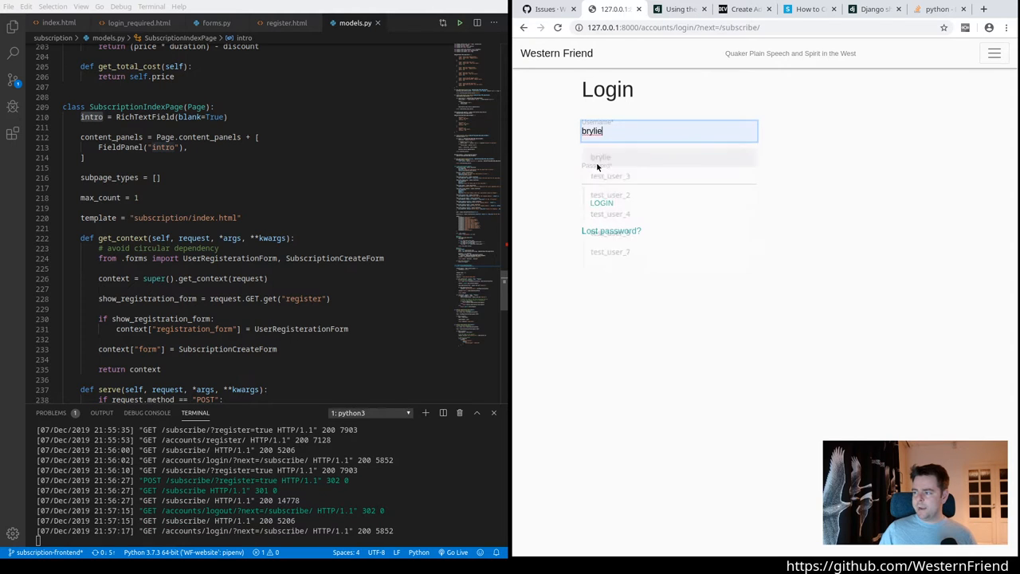
pyautogui.click(601, 177)
pyautogui.write('••••••••')
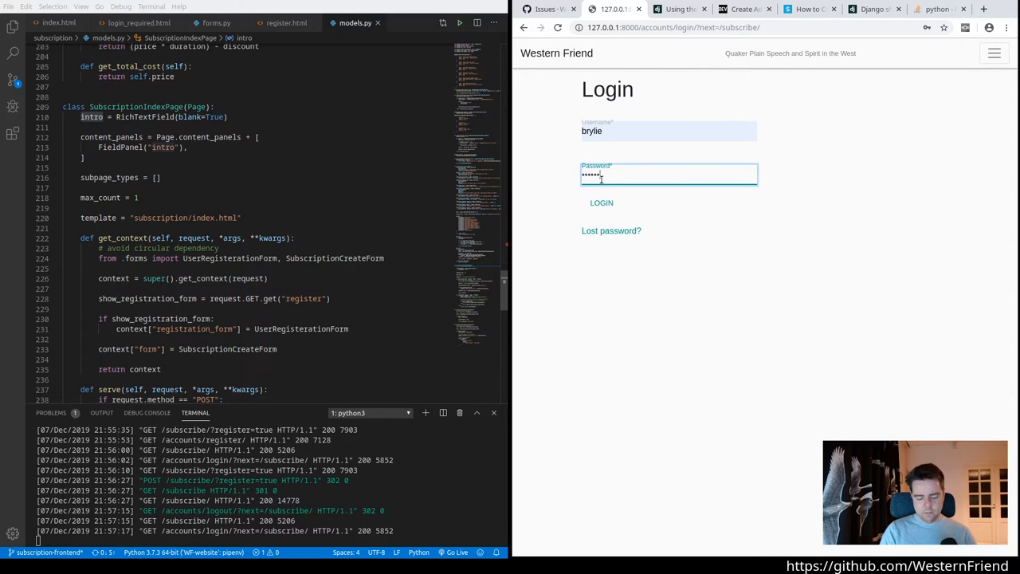
pyautogui.click(602, 203)
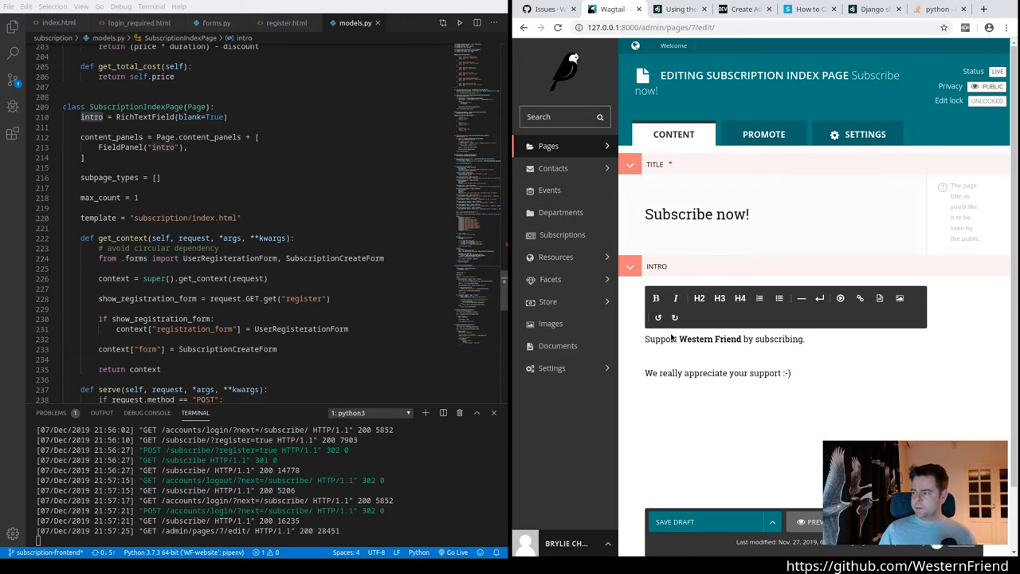
pyautogui.click(729, 373)
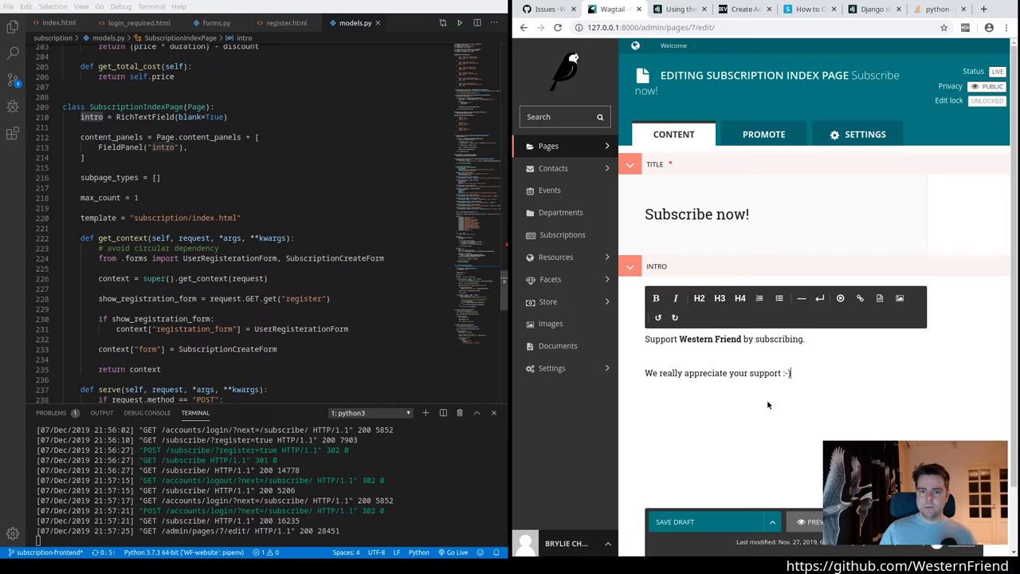
pyautogui.click(523, 27)
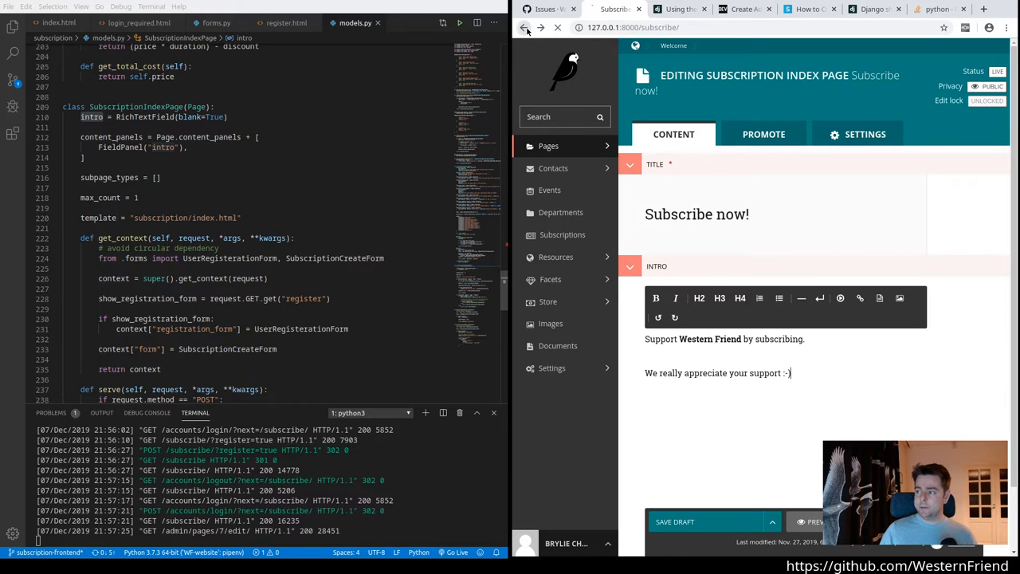
pyautogui.moveTo(715, 135); pyautogui.dragTo(571, 116)
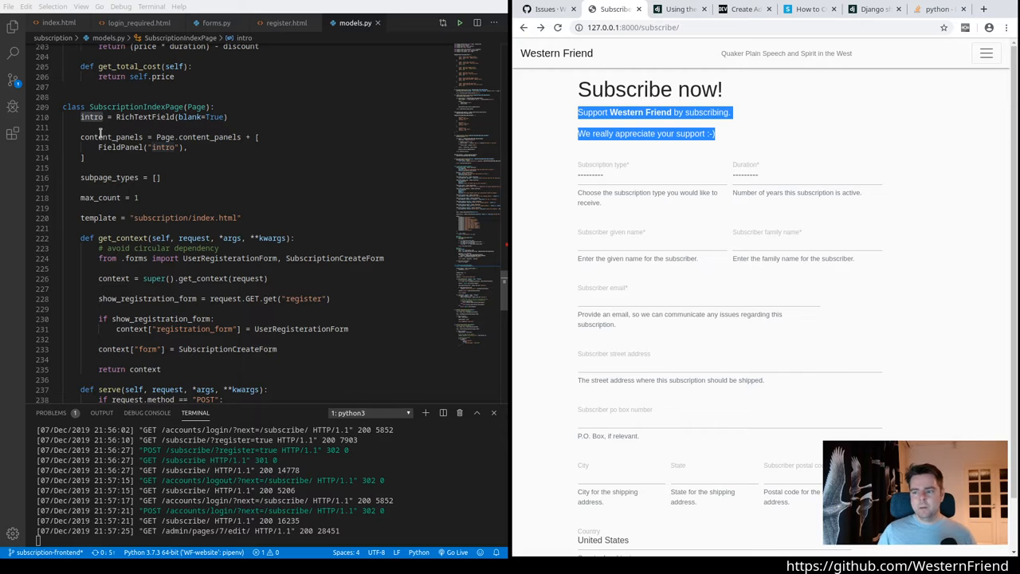
# - Highlight the subscription/index.html template path set on the page model in models.py
pyautogui.click(59, 22)
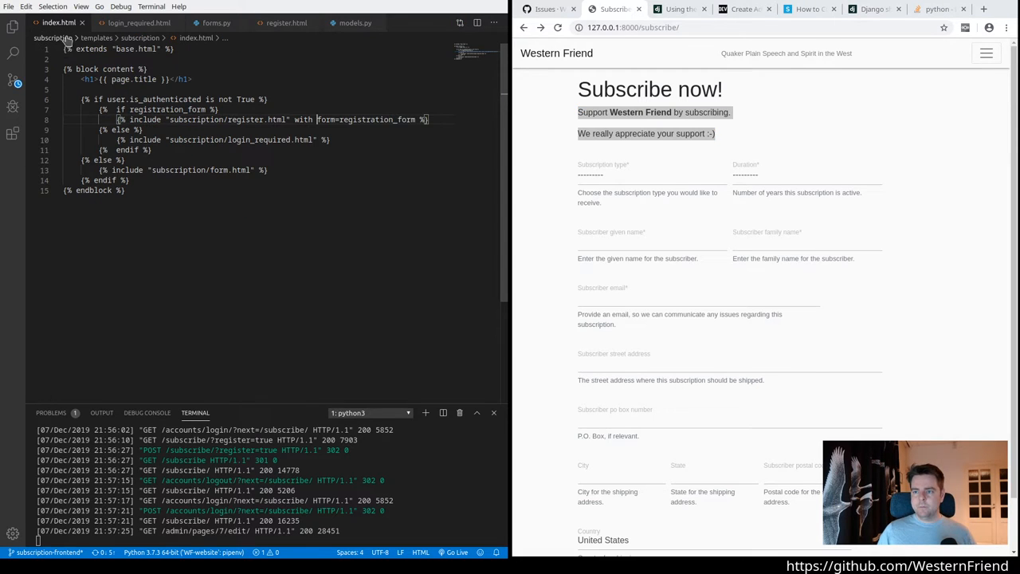
pyautogui.click(350, 23)
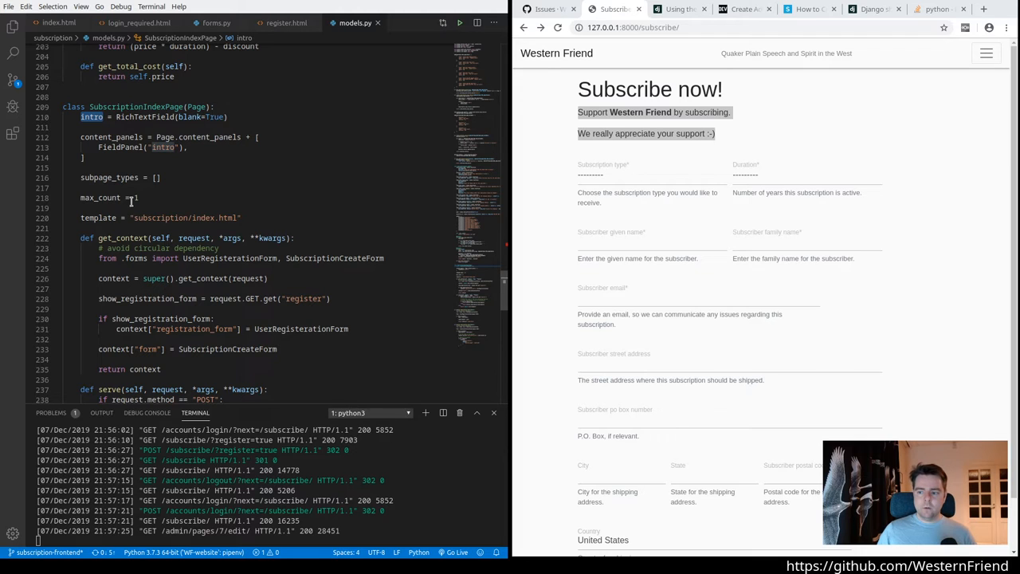
pyautogui.moveTo(241, 218); pyautogui.dragTo(130, 218)
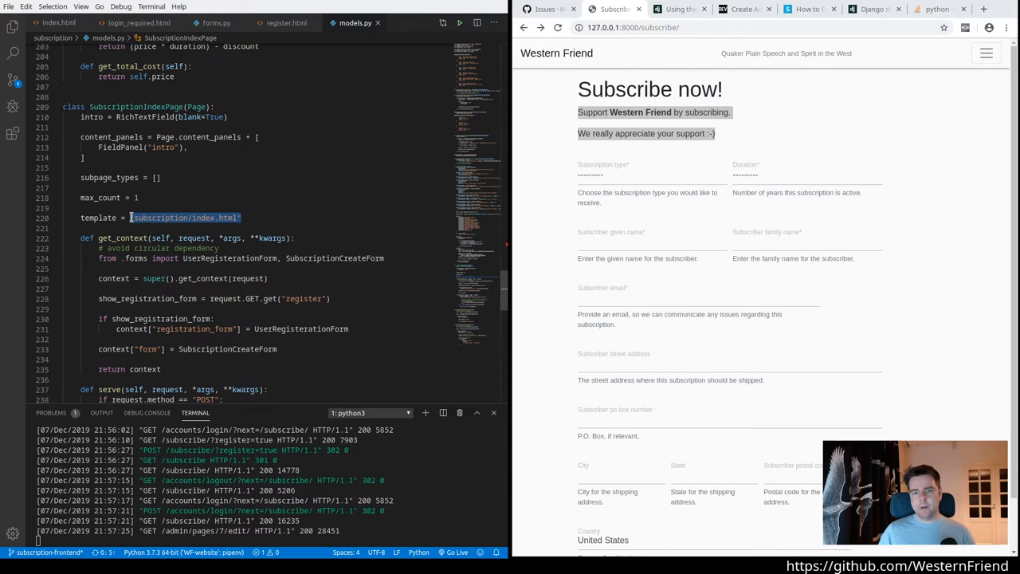
# - Highlight the word template, then switch over to the index.html template
pyautogui.click(102, 218)
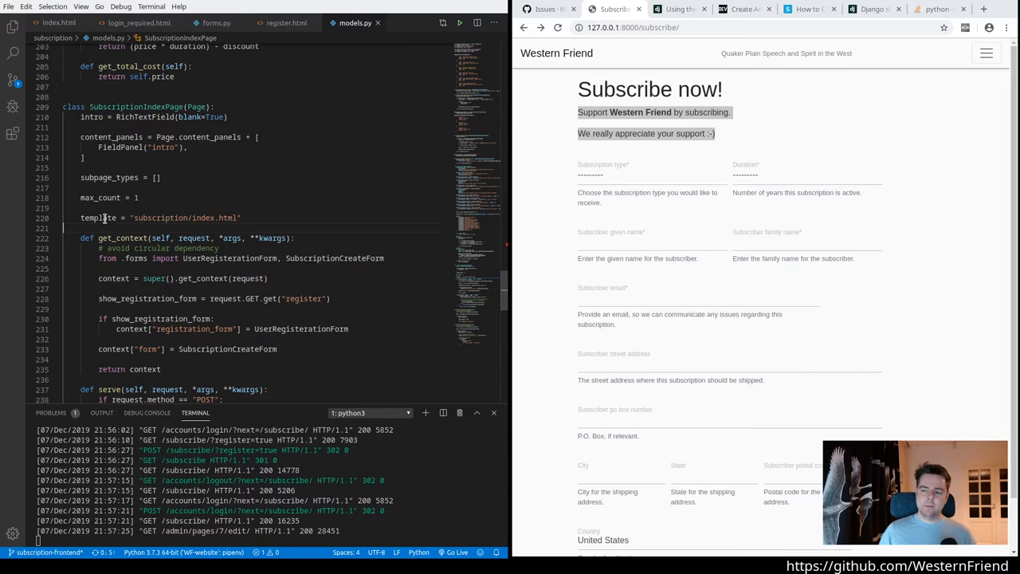
pyautogui.doubleClick(102, 217)
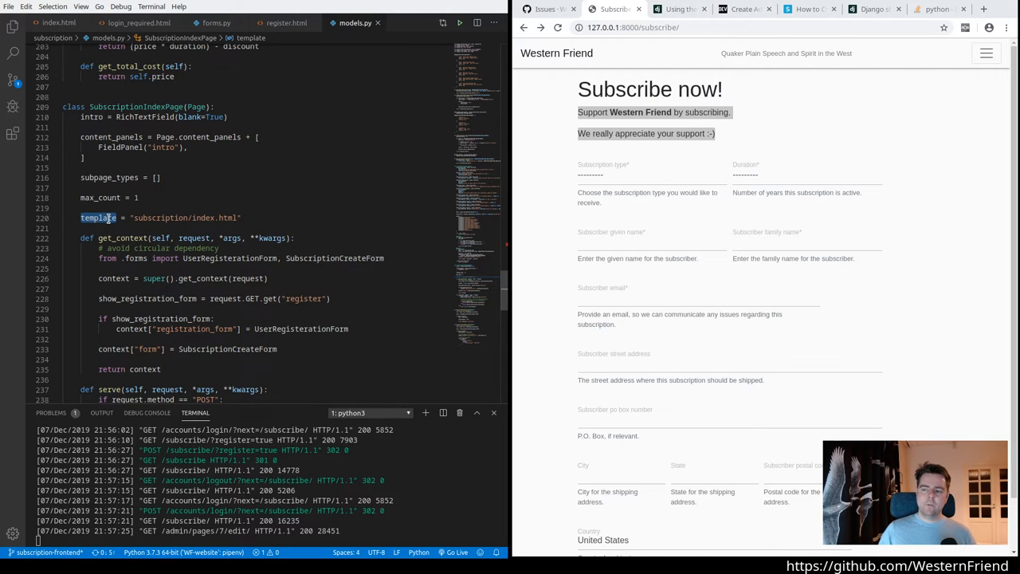
pyautogui.scroll(-1, 116, 211)
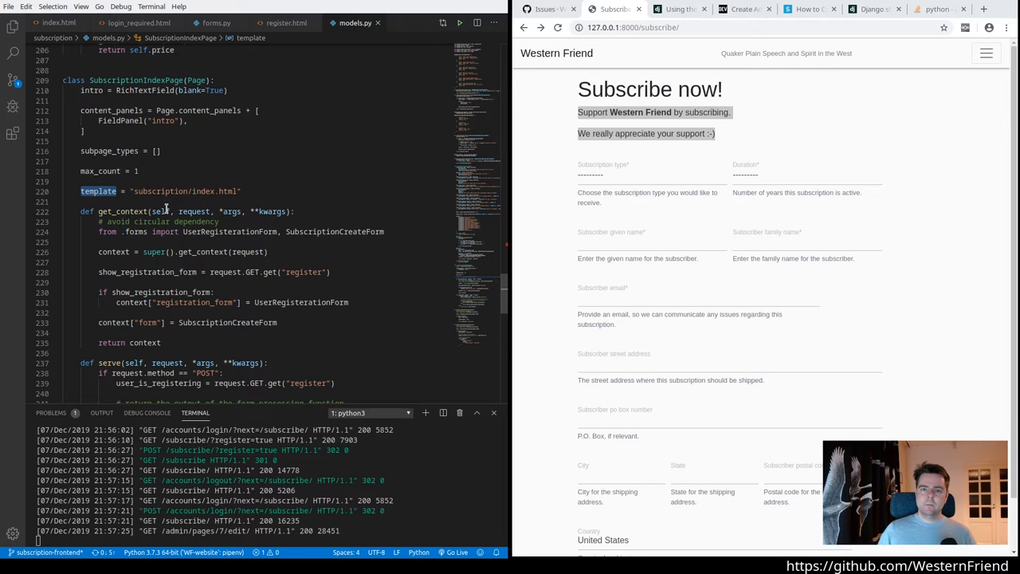
pyautogui.hotkey('ctrl', 'Tab')
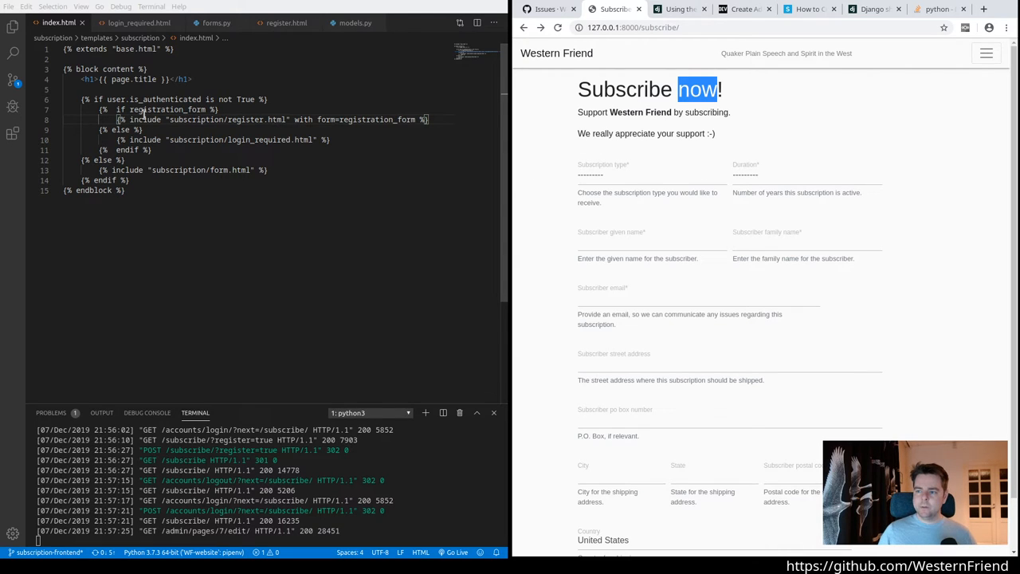
pyautogui.doubleClick(145, 110)
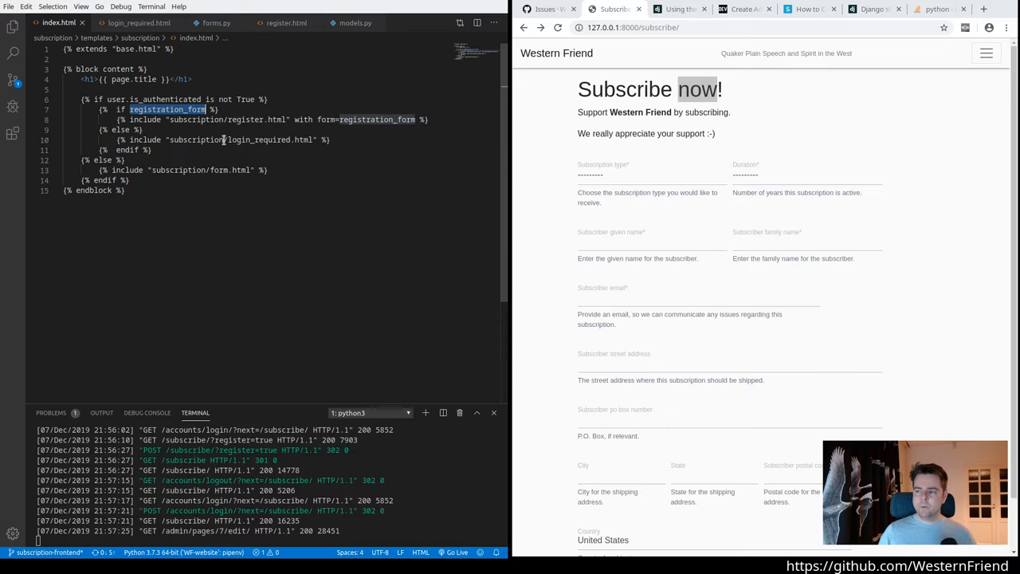
pyautogui.doubleClick(261, 140)
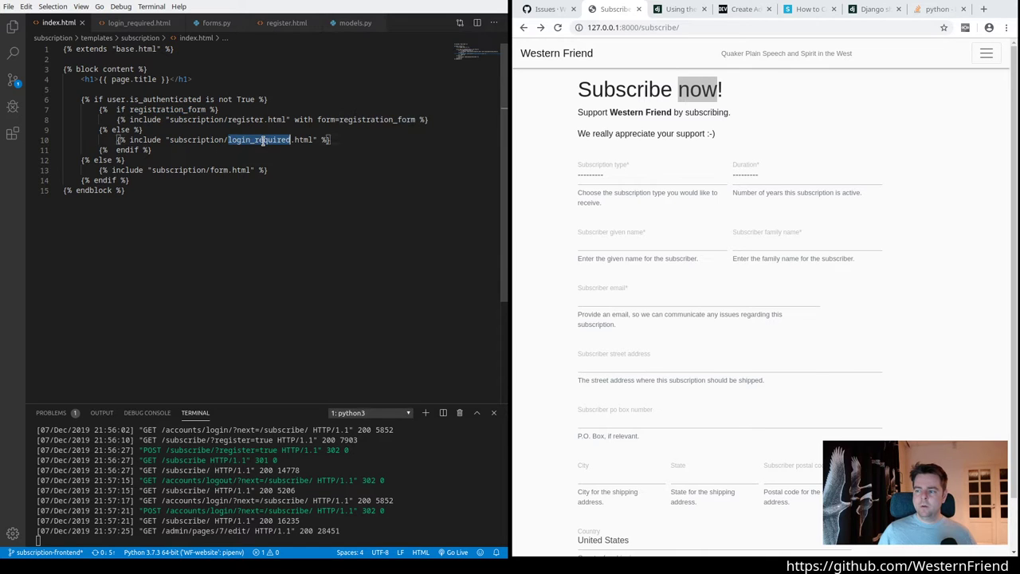
pyautogui.doubleClick(153, 99)
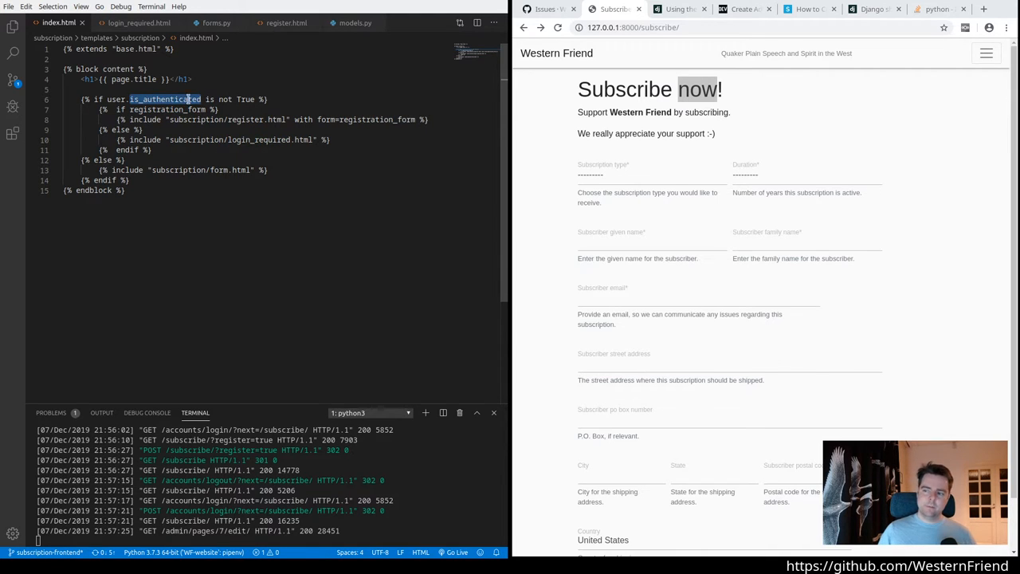
pyautogui.moveTo(106, 100); pyautogui.dragTo(255, 100)
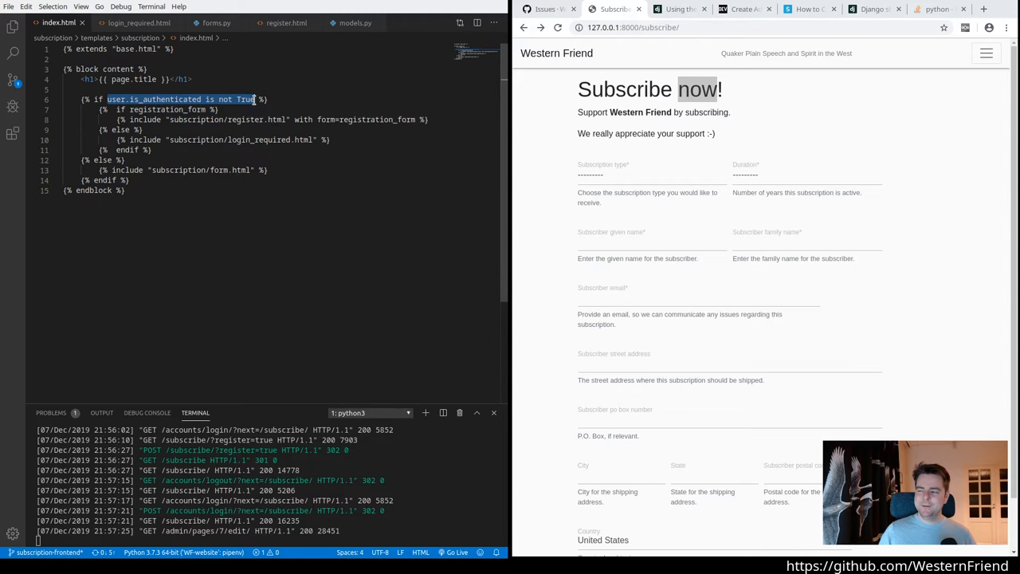
pyautogui.doubleClick(145, 110)
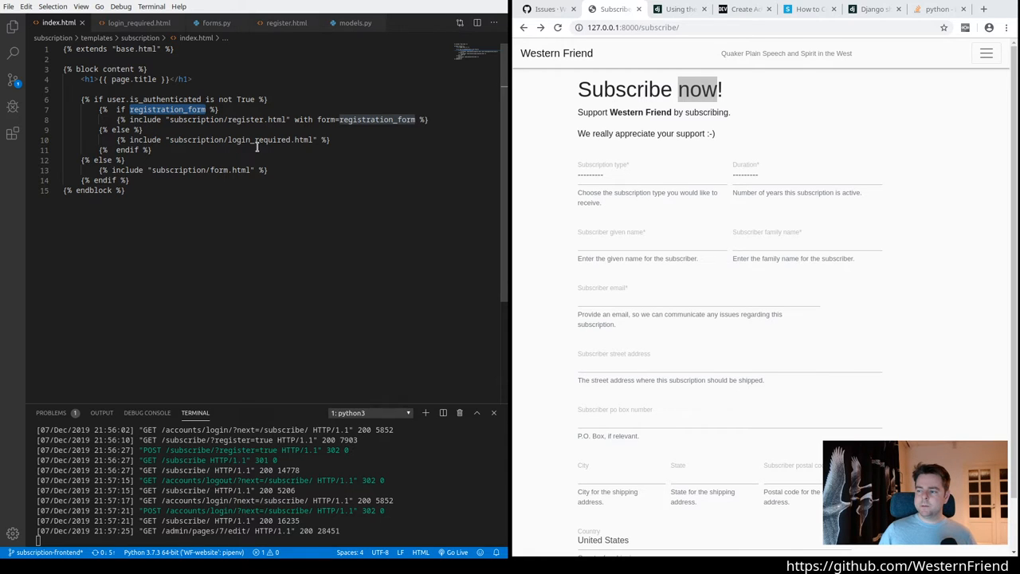
pyautogui.moveTo(229, 140); pyautogui.dragTo(313, 139)
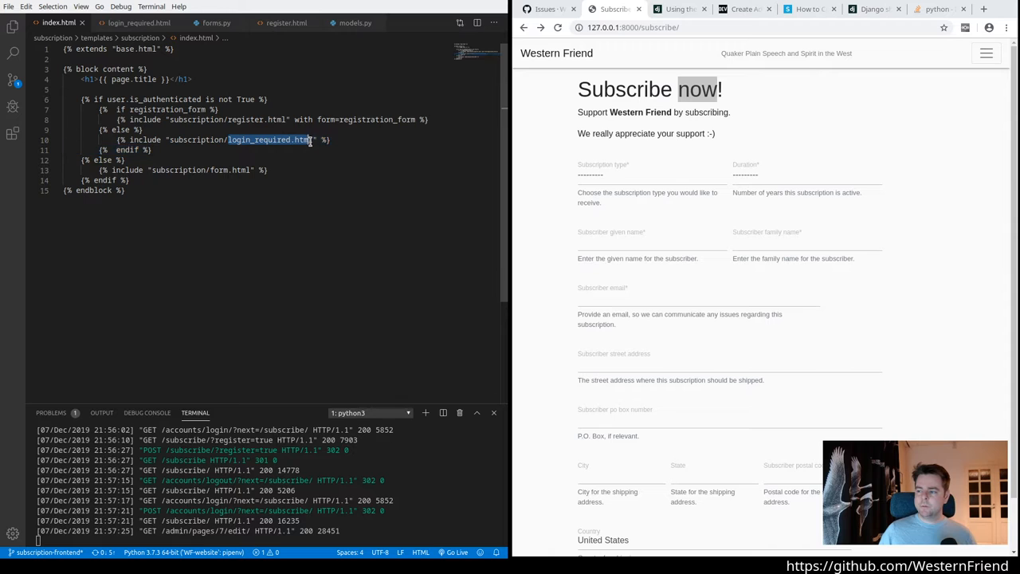
# - Log out of the site from its navigation menu
pyautogui.click(986, 53)
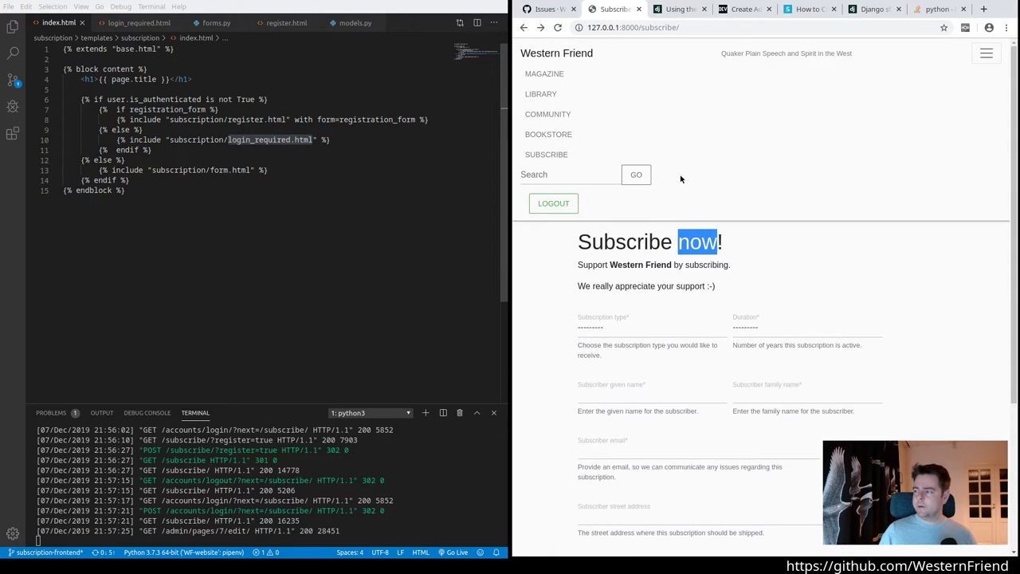
pyautogui.click(554, 203)
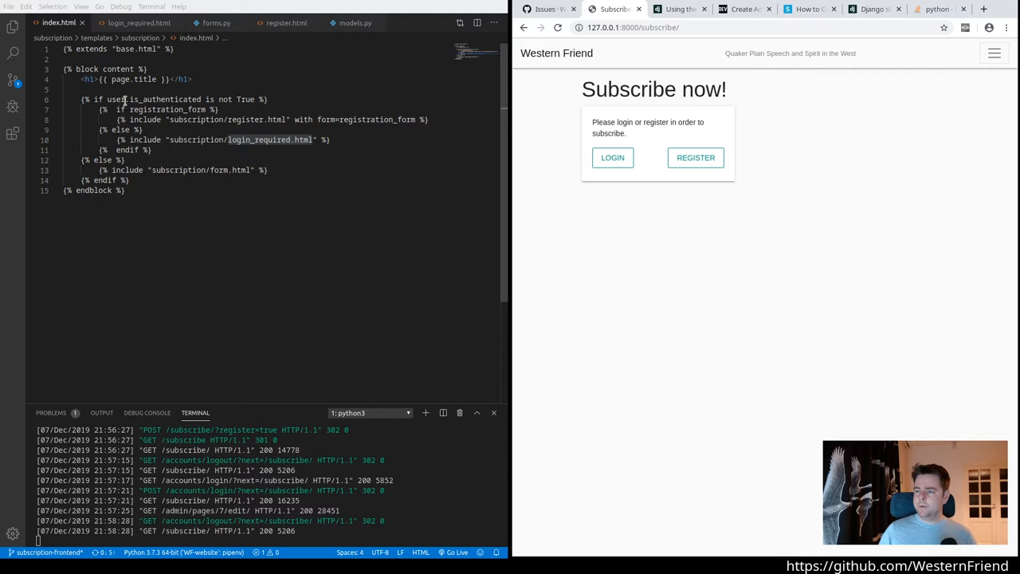
# - Highlight the is_authenticated check in the index.html template condition
pyautogui.click(239, 99)
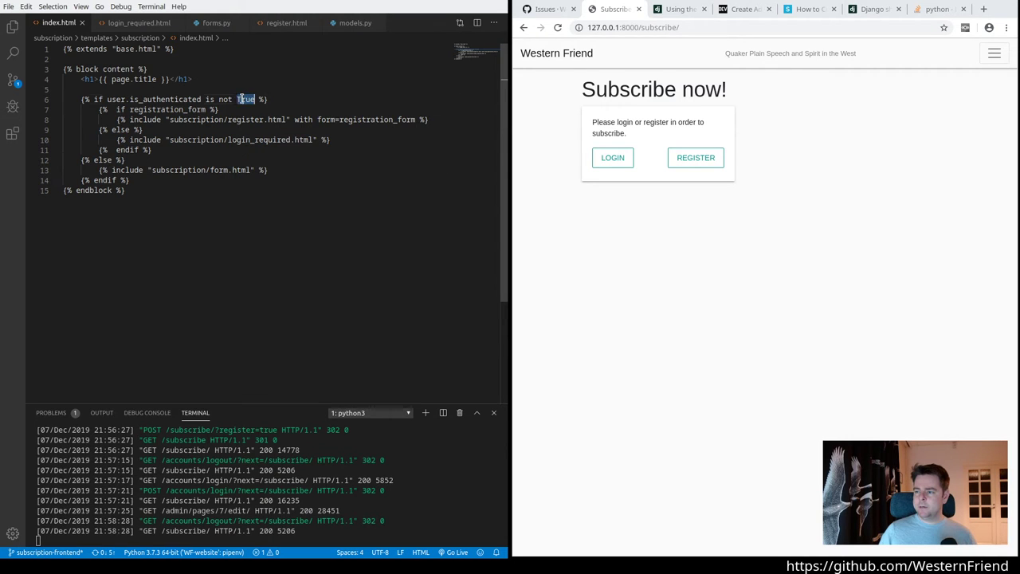
pyautogui.click(151, 99)
pyautogui.doubleClick(151, 99)
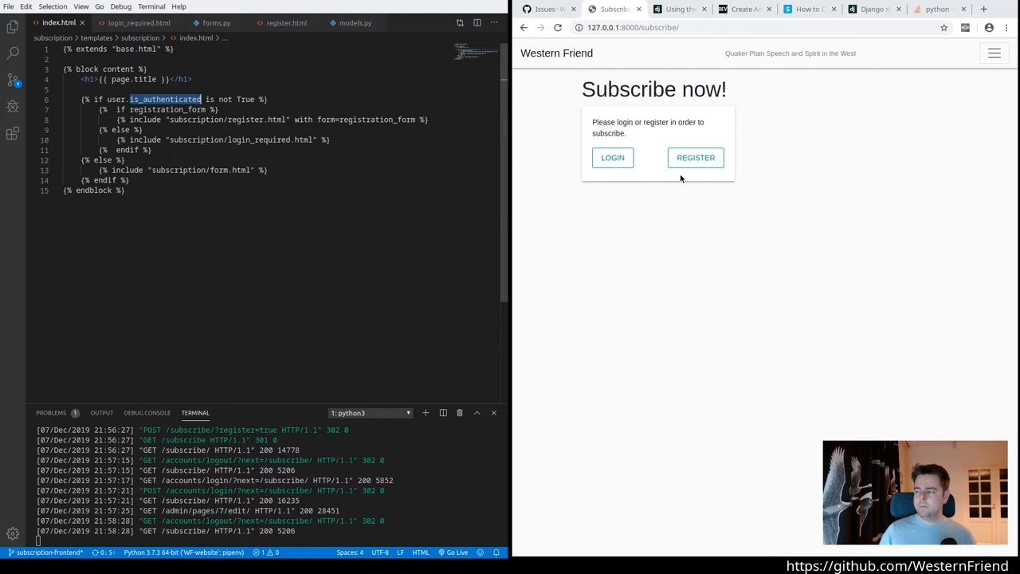
pyautogui.click(699, 162)
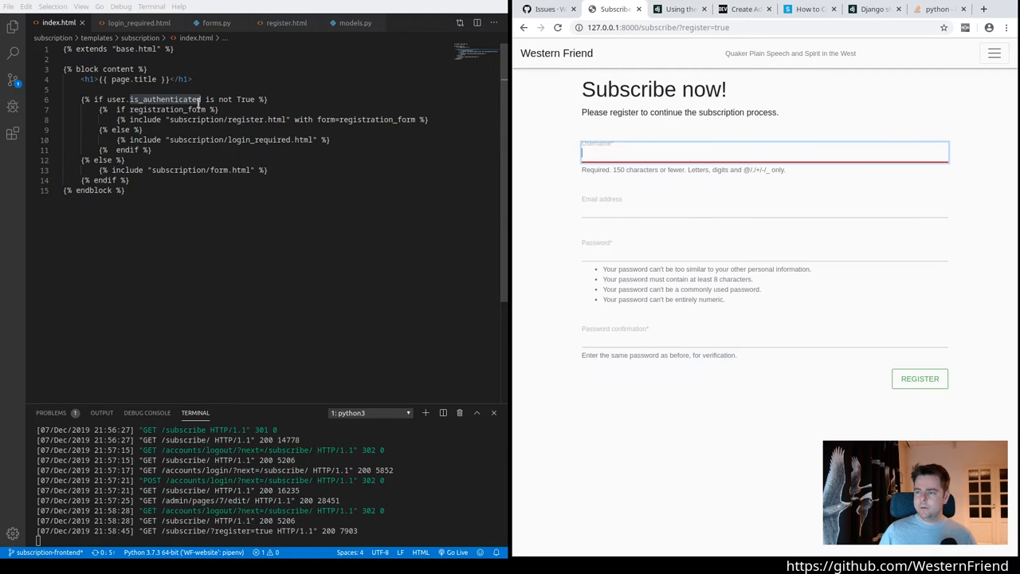
pyautogui.doubleClick(688, 27)
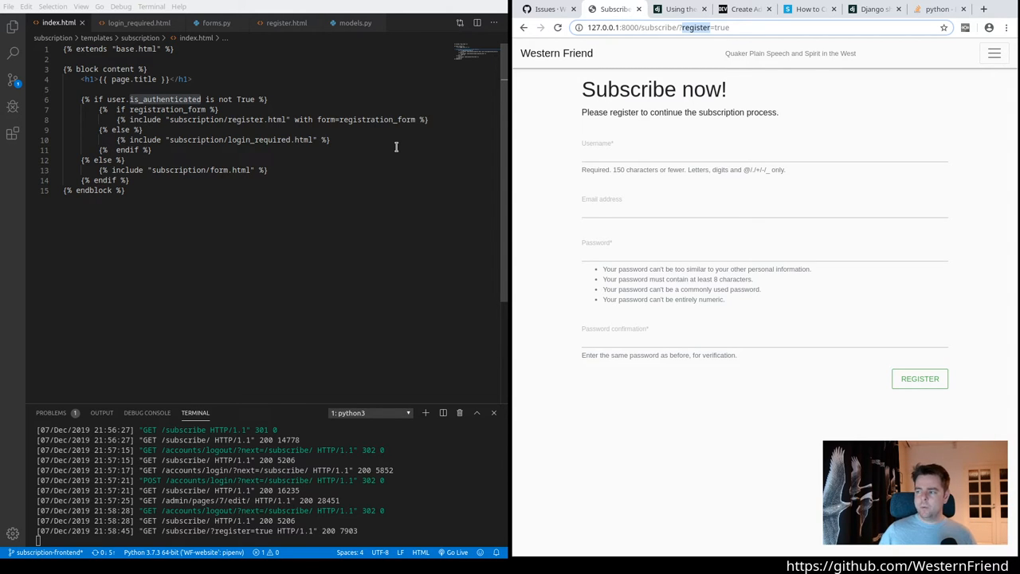
pyautogui.doubleClick(721, 27)
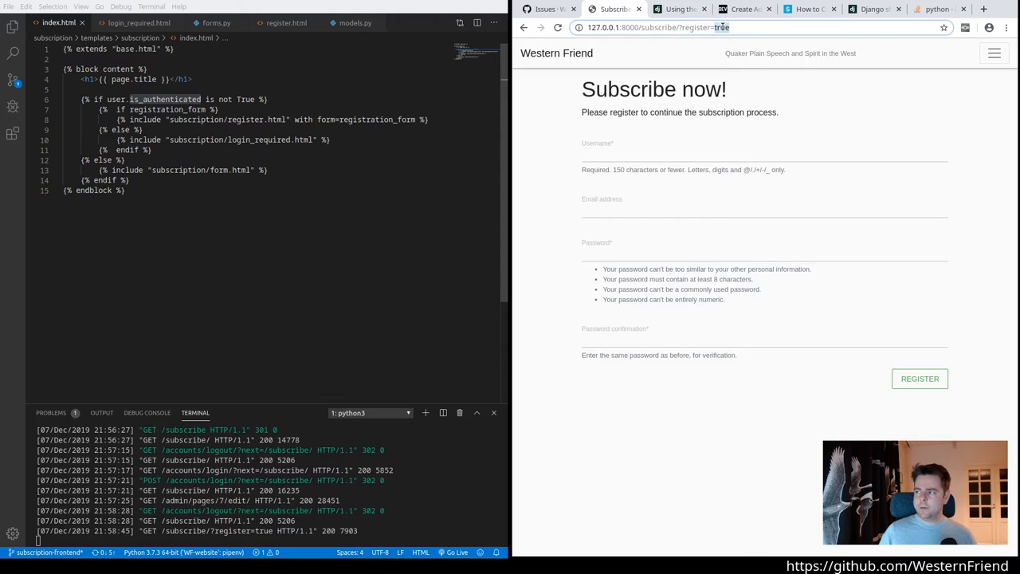
pyautogui.doubleClick(156, 109)
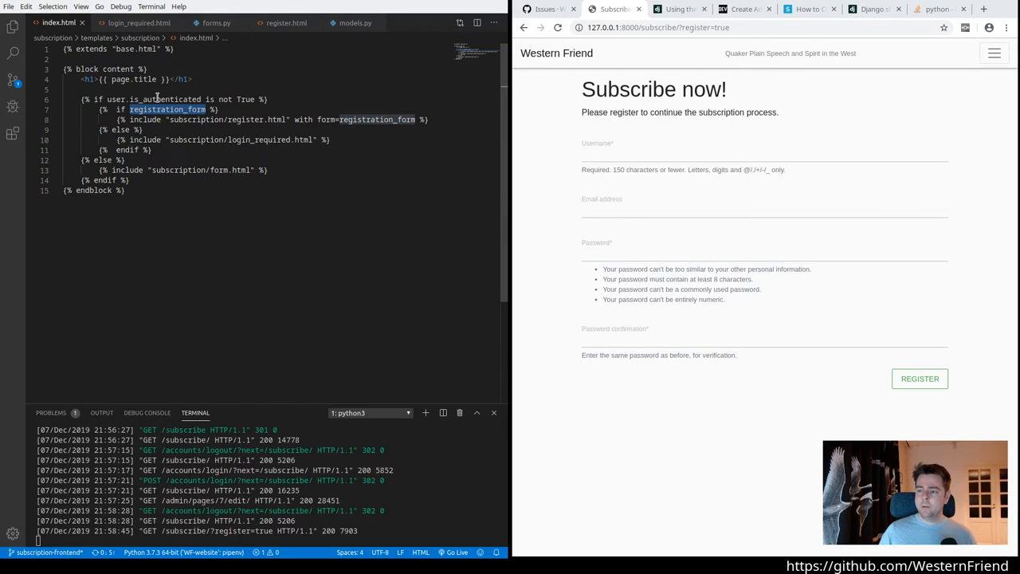
pyautogui.moveTo(274, 170); pyautogui.dragTo(99, 169)
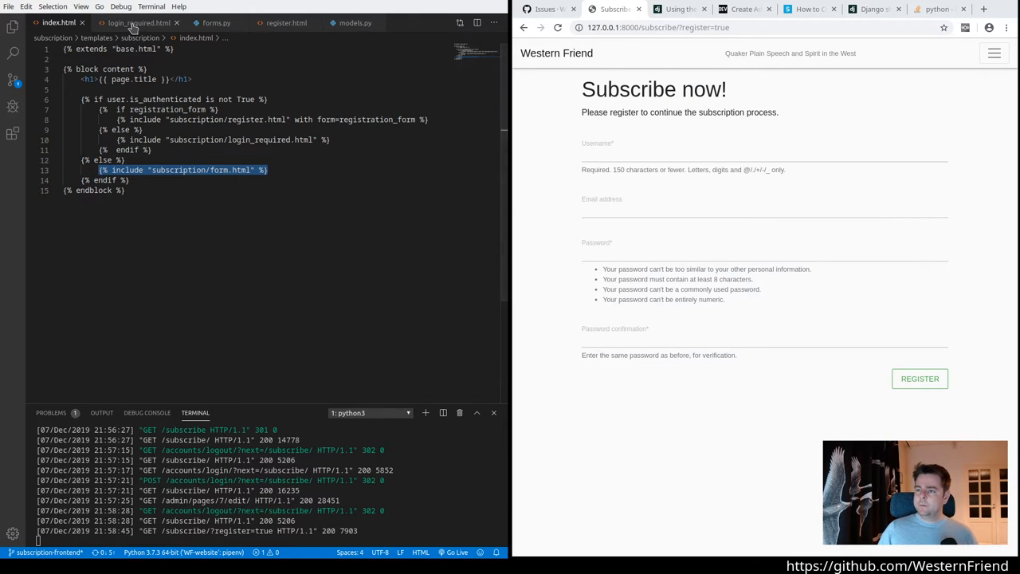
# - In login_required.html, point out the card-body block, the login link URL and the register link's subscribe path
pyautogui.click(135, 22)
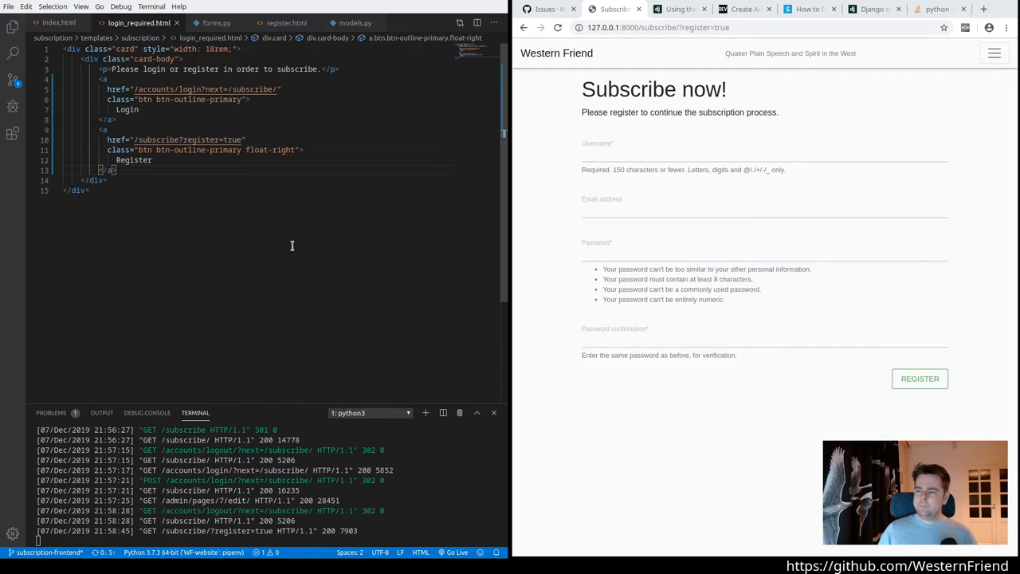
pyautogui.click(90, 59)
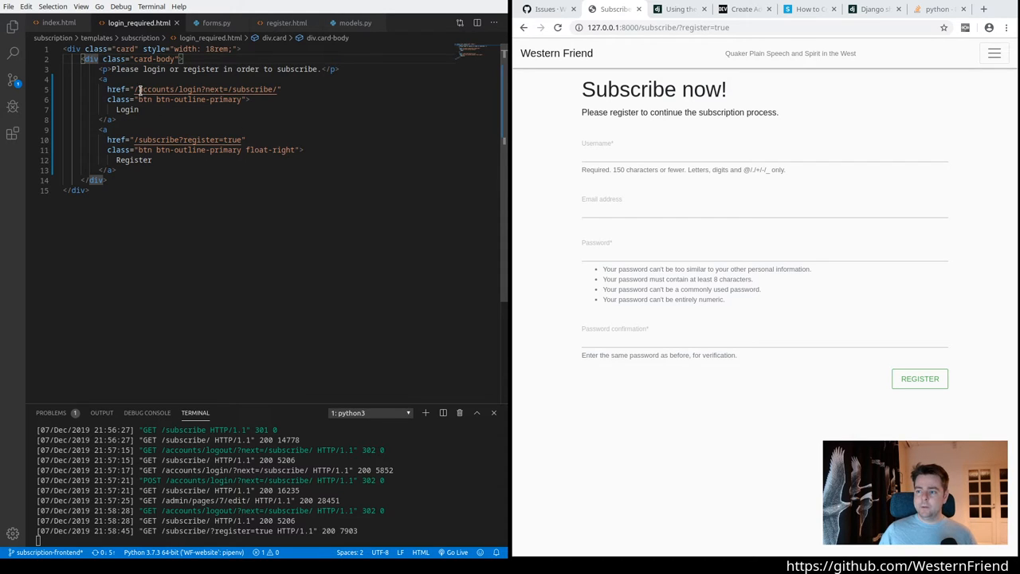
pyautogui.moveTo(135, 90); pyautogui.dragTo(280, 89)
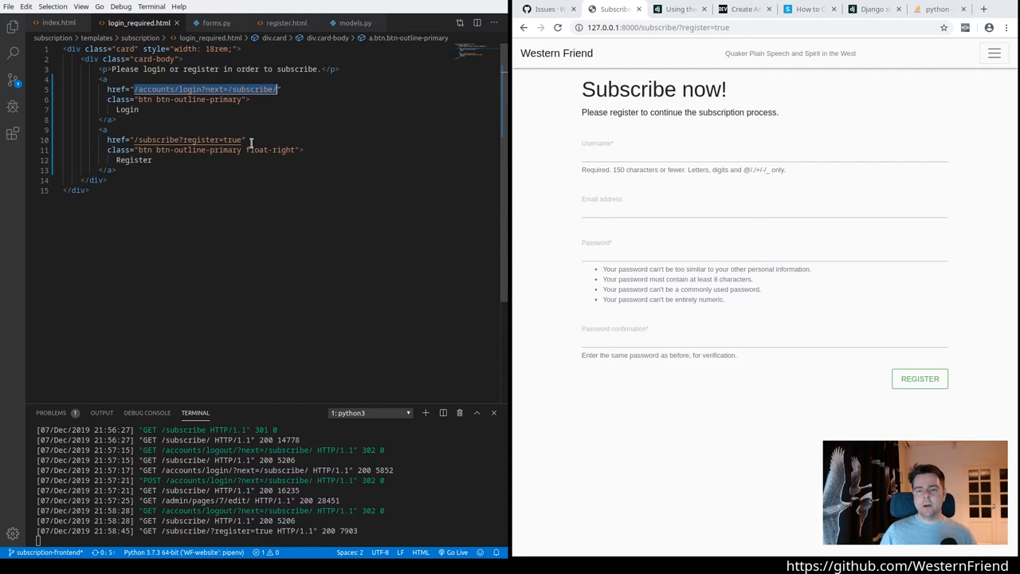
pyautogui.doubleClick(156, 140)
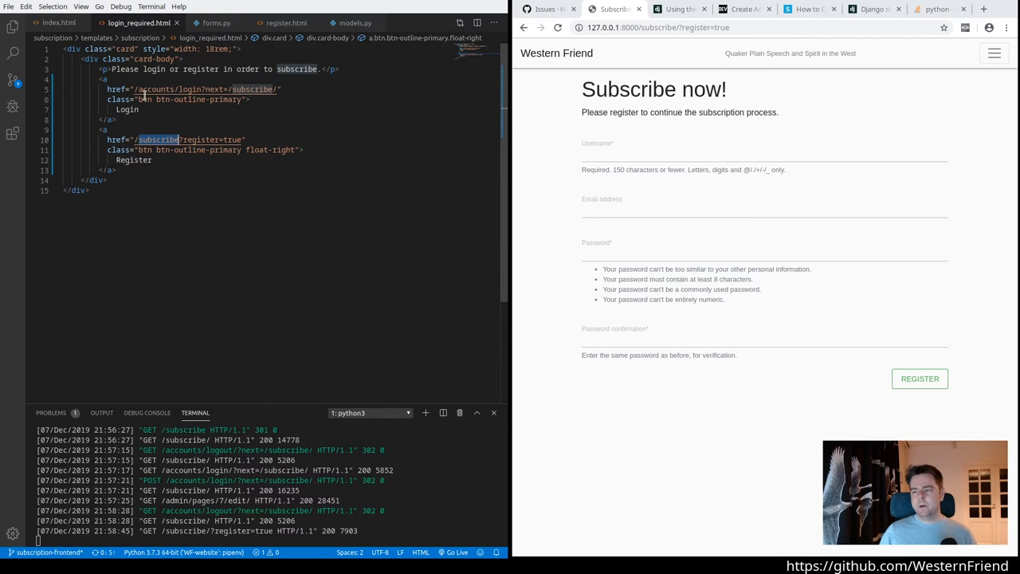
pyautogui.click(172, 99)
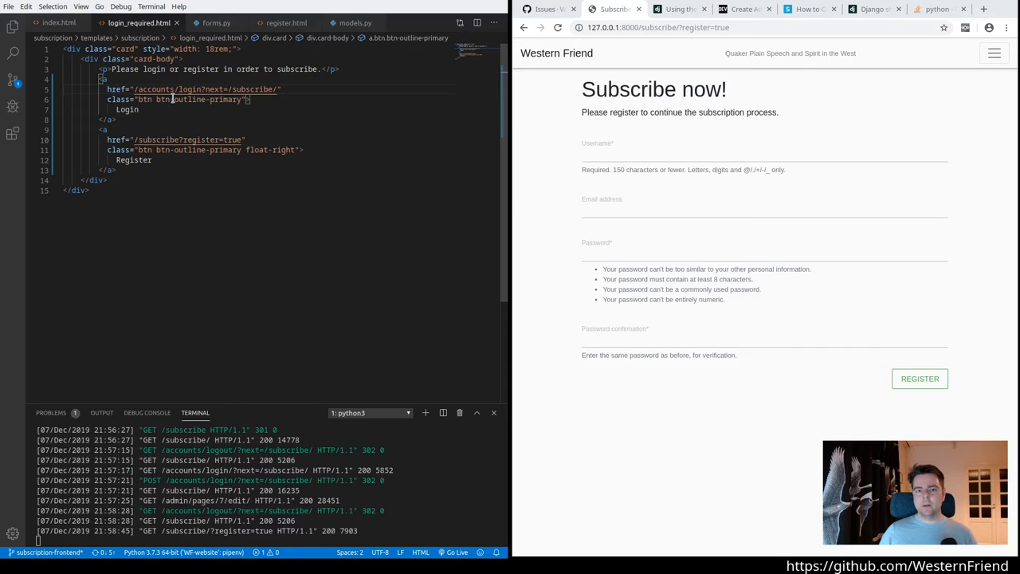
# - Compare the /accounts/login and /subscribe?register=true hrefs, then move on to forms.py
pyautogui.moveTo(134, 90); pyautogui.dragTo(205, 89)
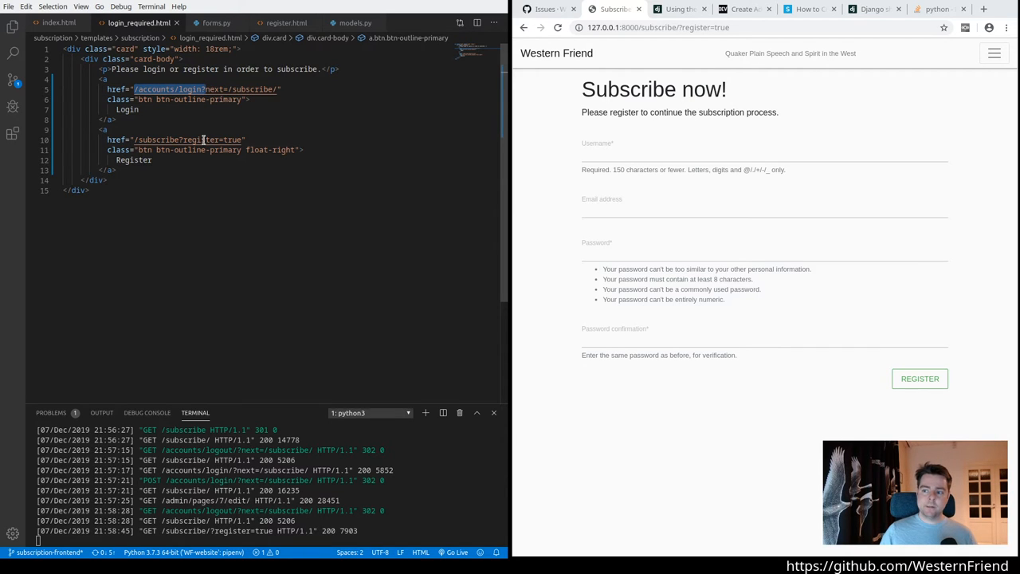
pyautogui.moveTo(134, 140); pyautogui.dragTo(182, 140)
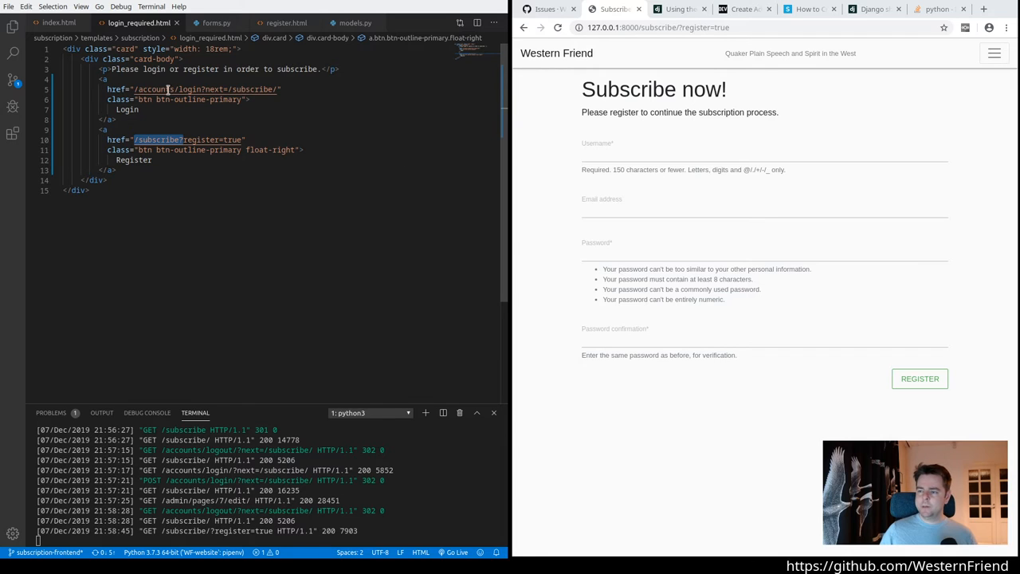
pyautogui.moveTo(134, 89); pyautogui.dragTo(277, 89)
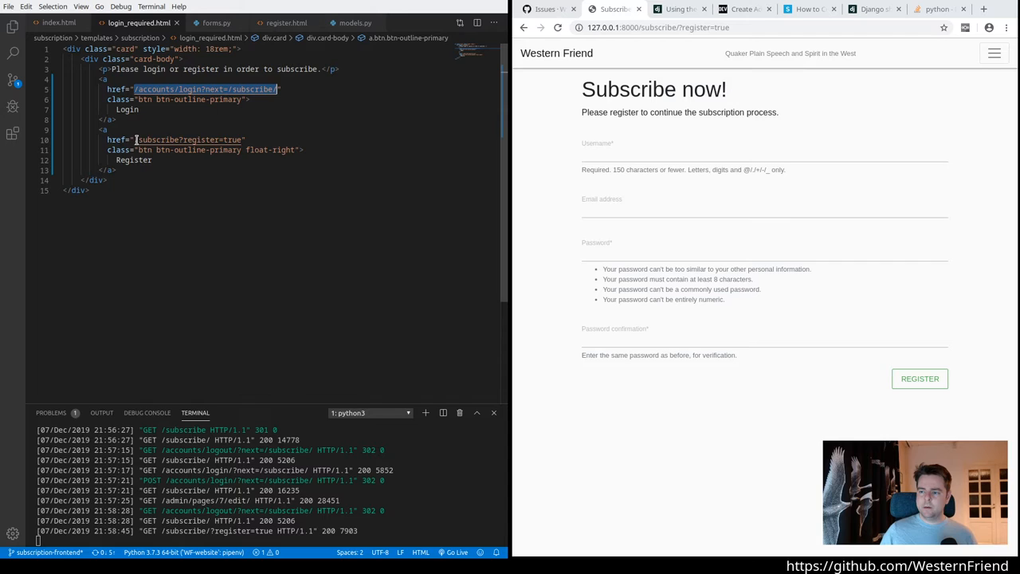
pyautogui.moveTo(135, 140); pyautogui.dragTo(248, 140)
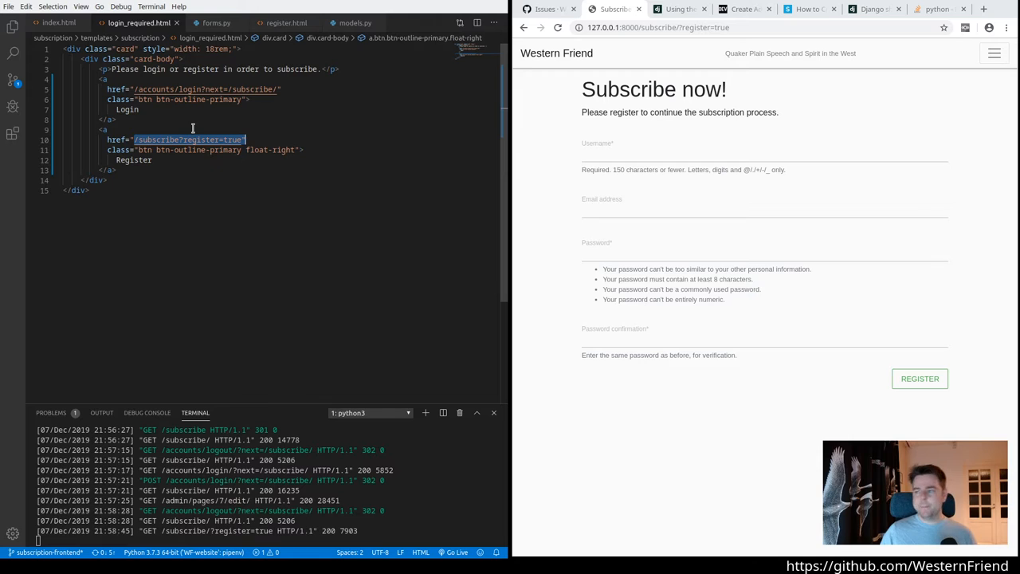
pyautogui.click(215, 23)
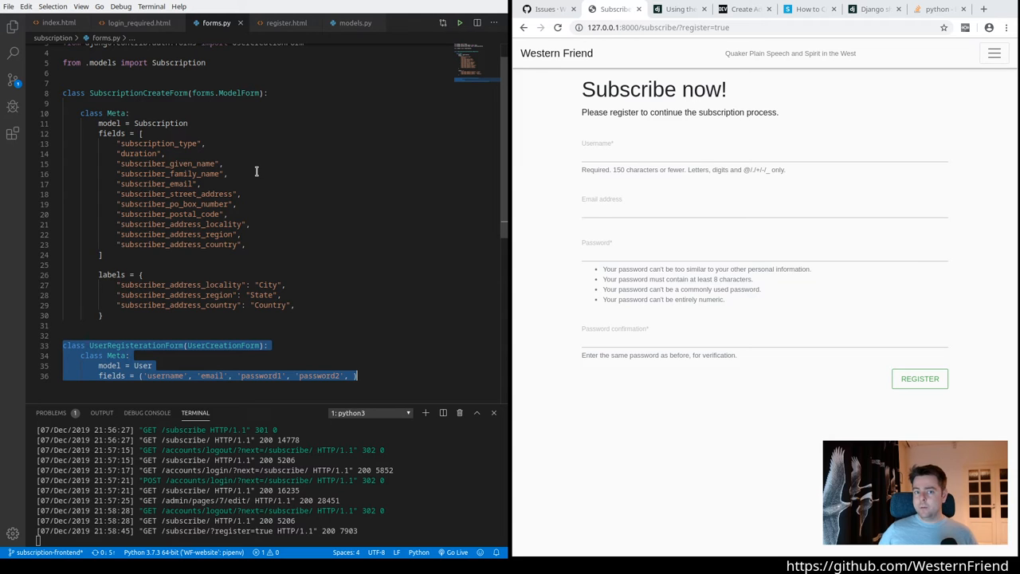
pyautogui.scroll(-2, 247, 263)
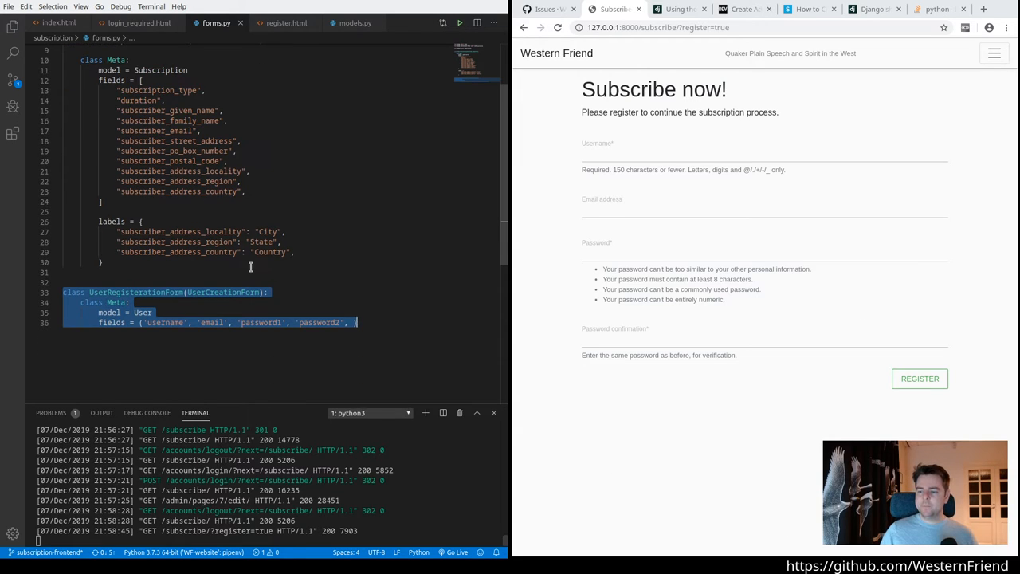
# - Highlight UserRegisterationForm, its UserCreationForm base and its email field in forms.py
pyautogui.doubleClick(213, 291)
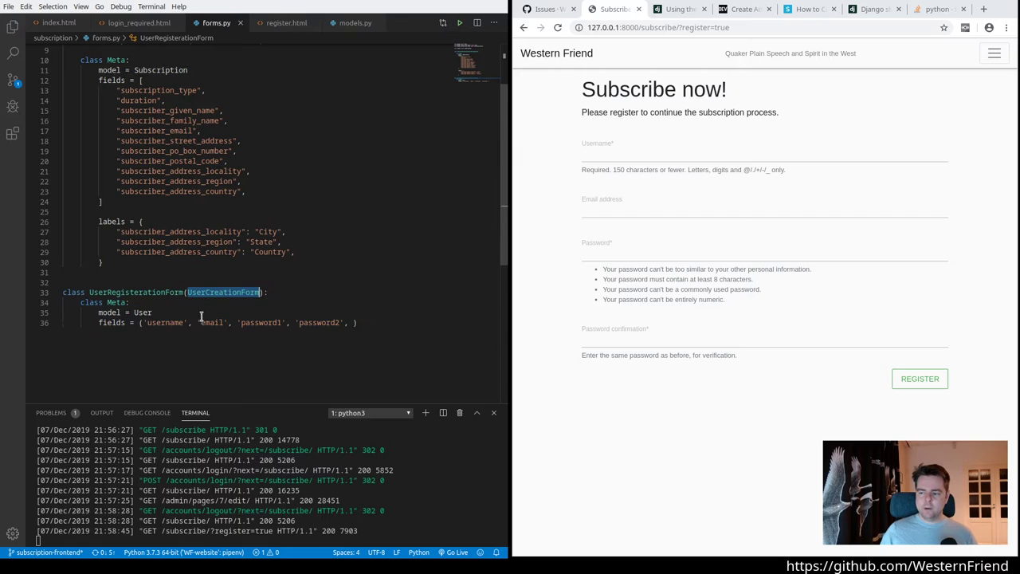
pyautogui.doubleClick(124, 292)
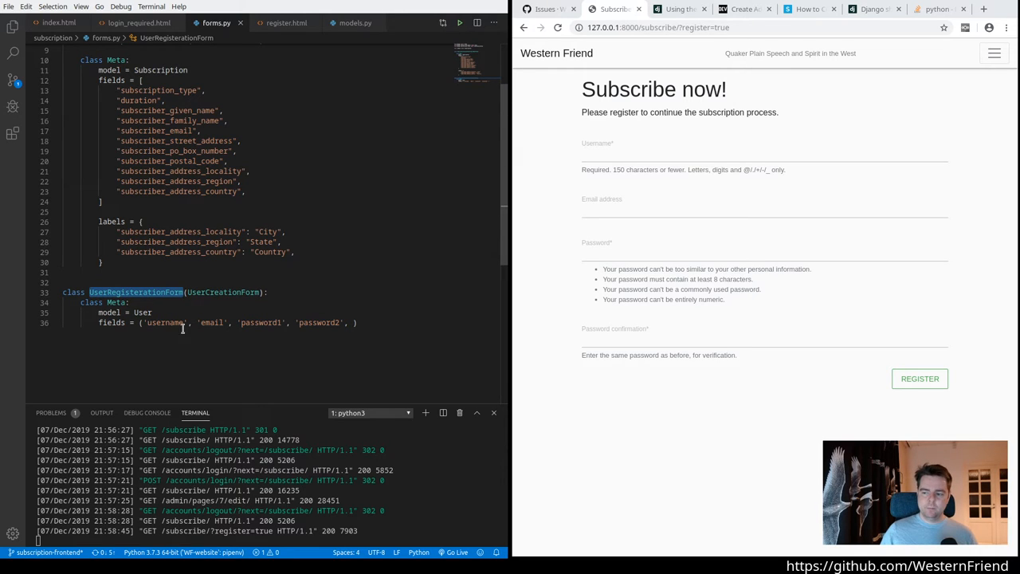
pyautogui.doubleClick(211, 323)
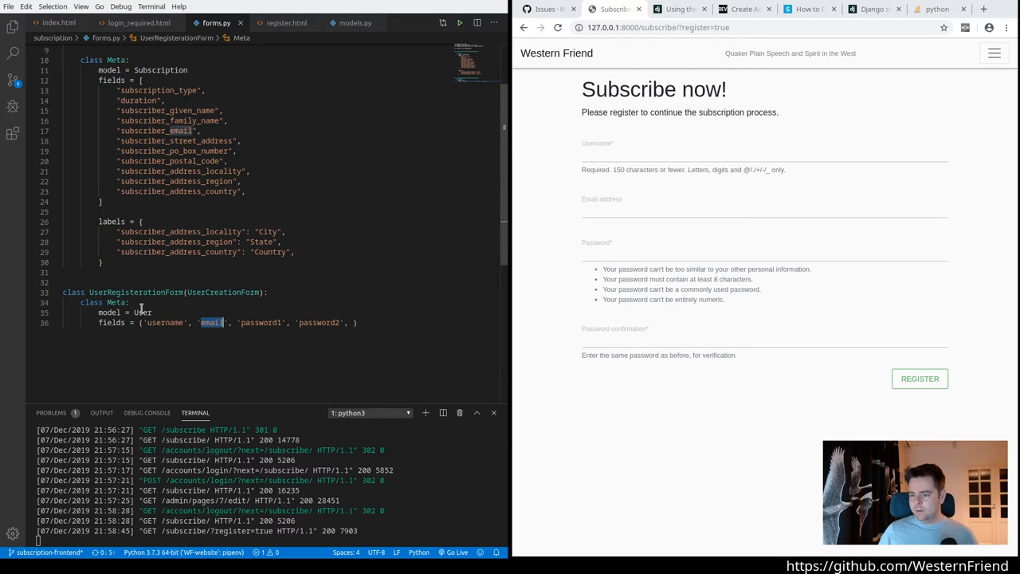
pyautogui.click(459, 275)
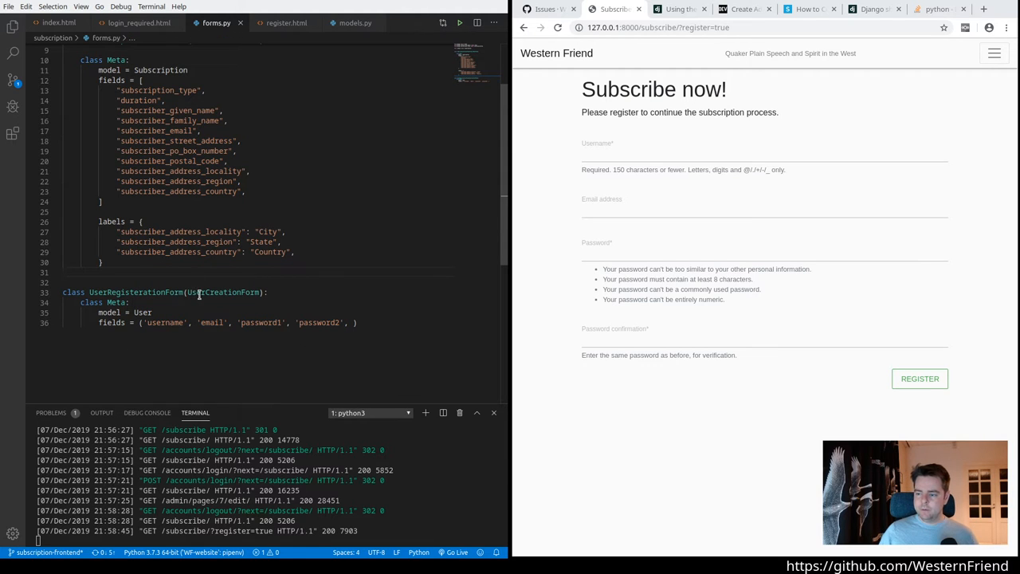
# - Trace the UserCreationForm and User imports at the top of forms.py, then move on to register.html
pyautogui.doubleClick(223, 292)
pyautogui.scroll(5, 200, 310)
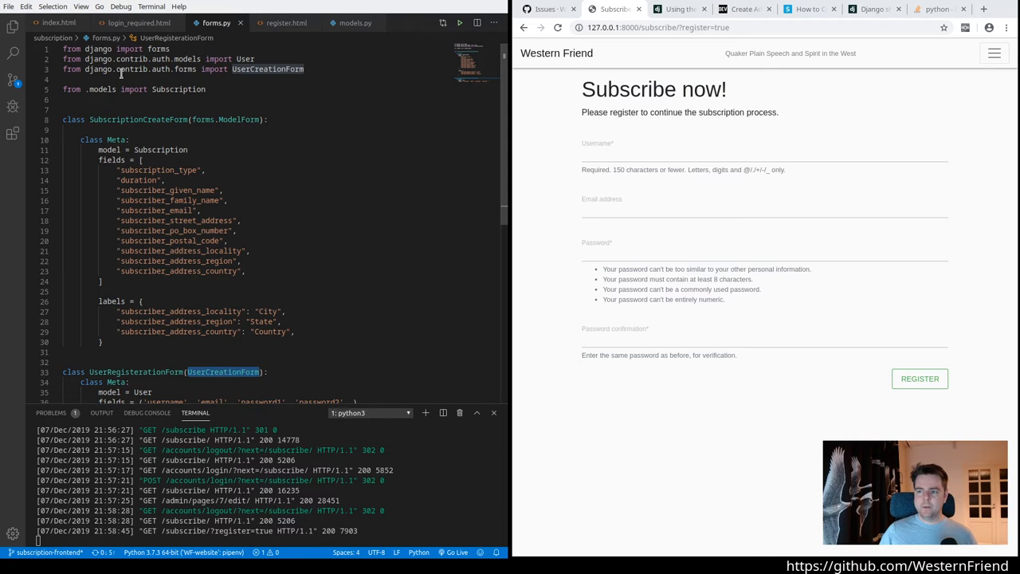
pyautogui.click(163, 70)
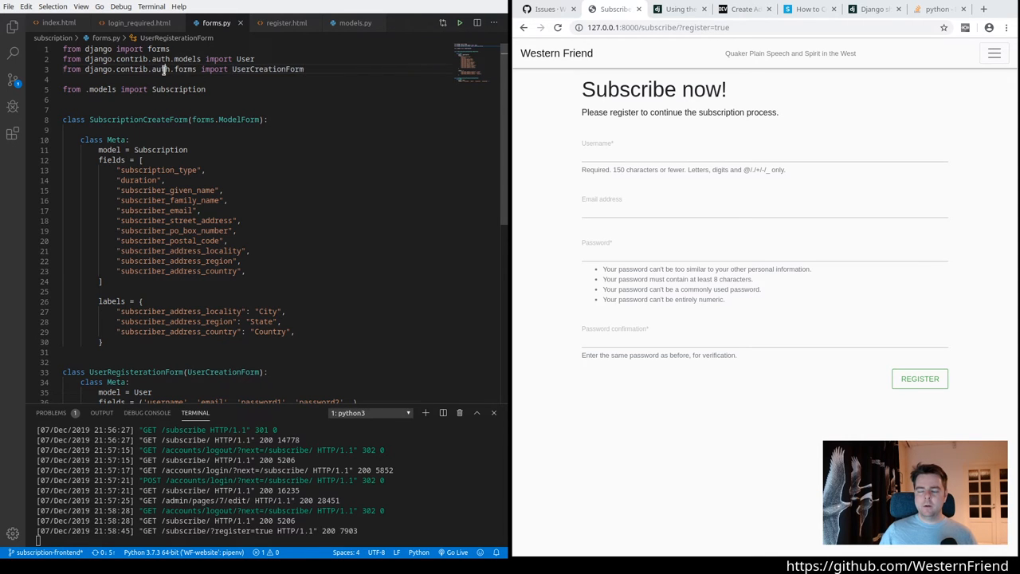
pyautogui.scroll(-3, 190, 118)
pyautogui.doubleClick(143, 286)
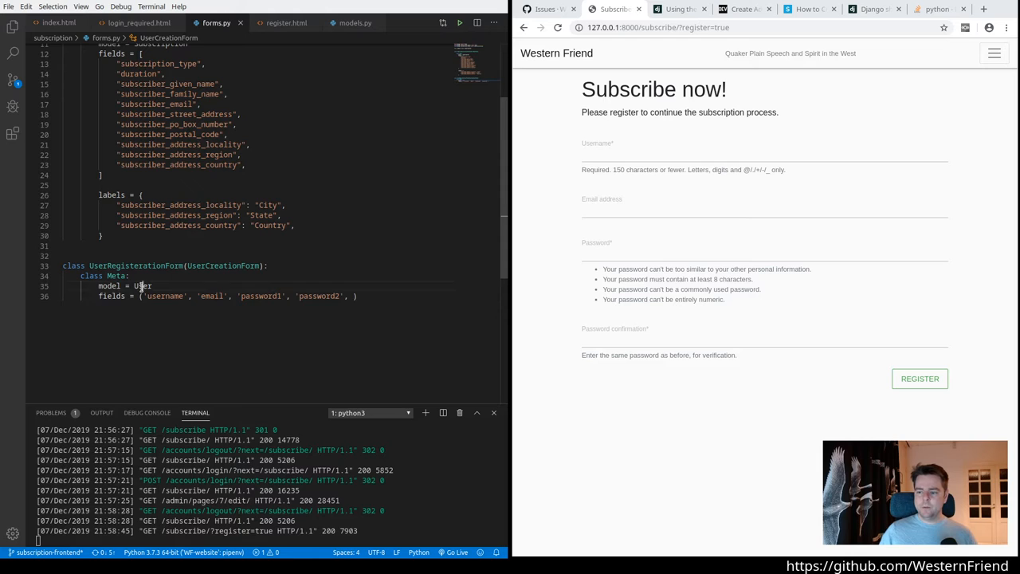
pyautogui.scroll(5, 214, 329)
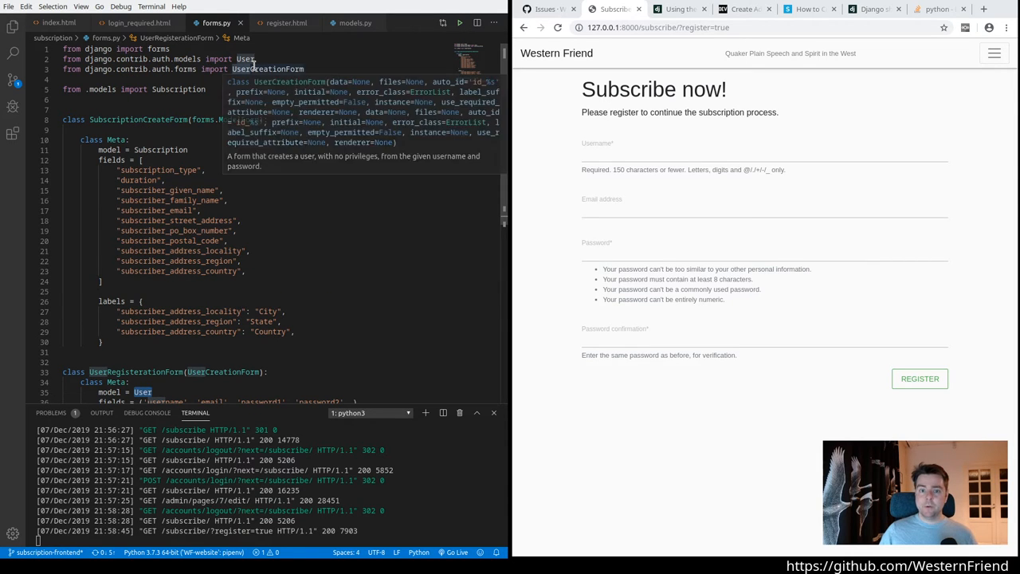
pyautogui.scroll(-5, 222, 280)
pyautogui.click(159, 243)
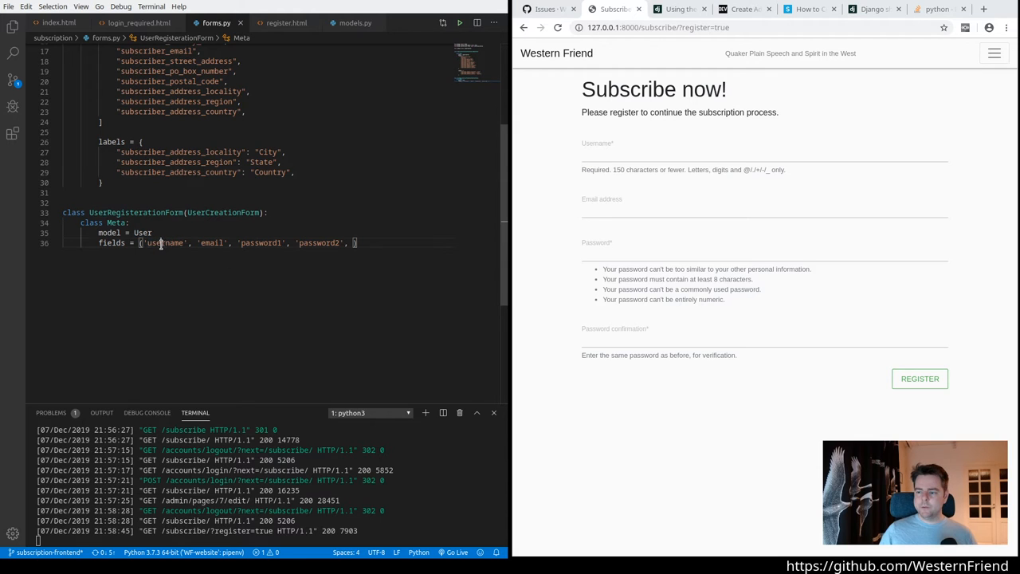
pyautogui.scroll(5, 390, 279)
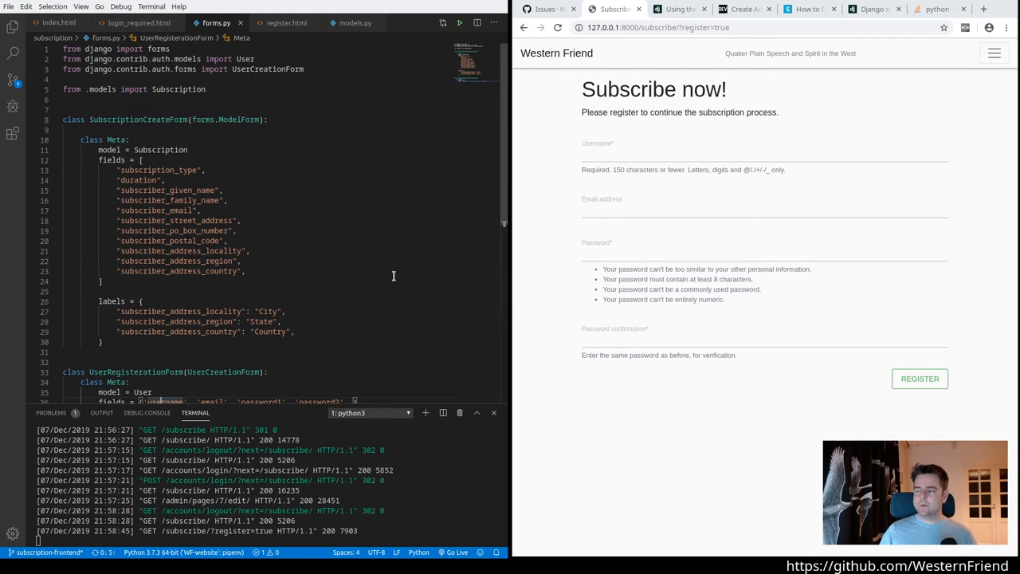
pyautogui.click(286, 22)
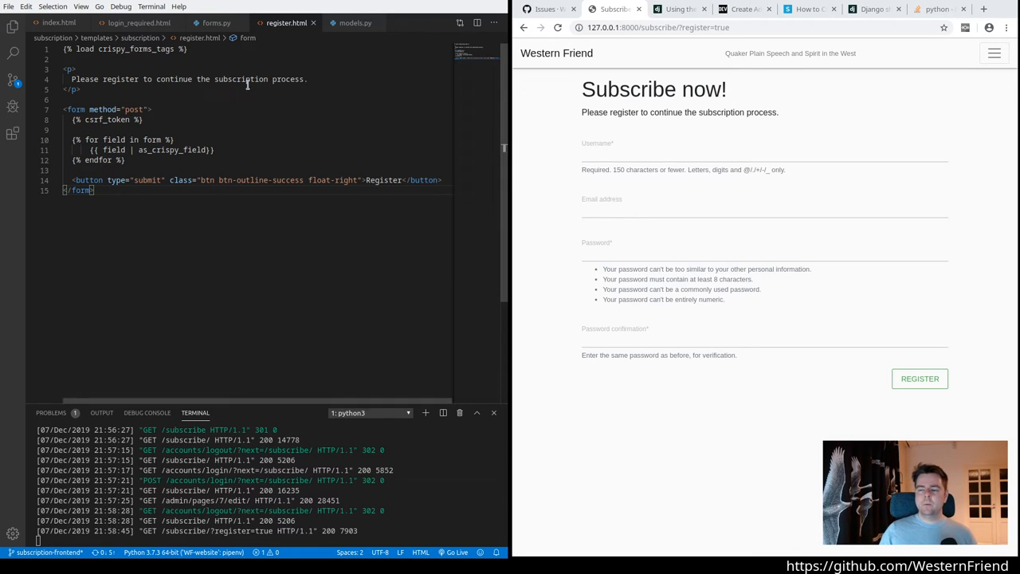
# - Match the form variable passed by index.html's include to the form the register.html fields loop uses
pyautogui.click(216, 22)
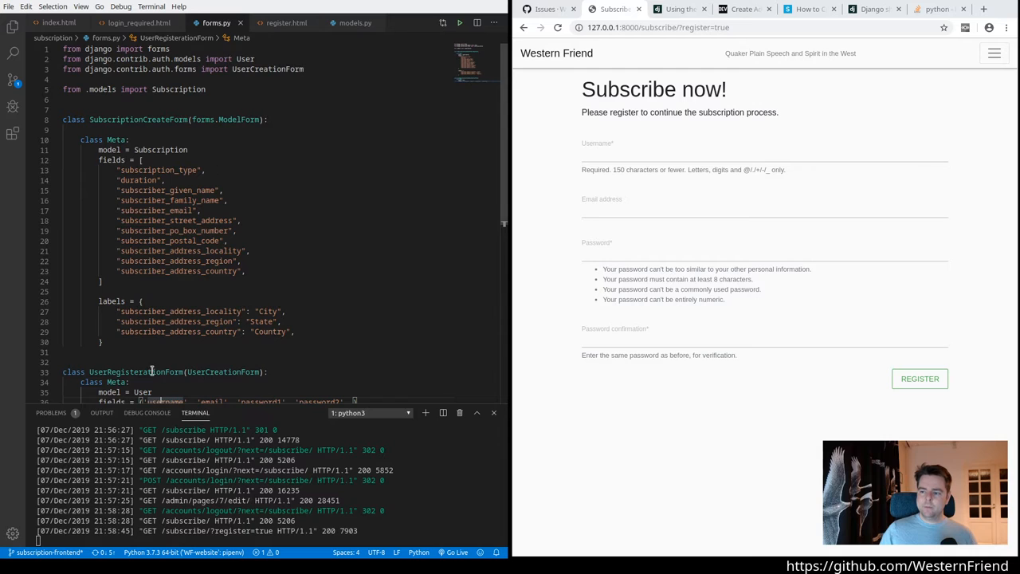
pyautogui.click(285, 22)
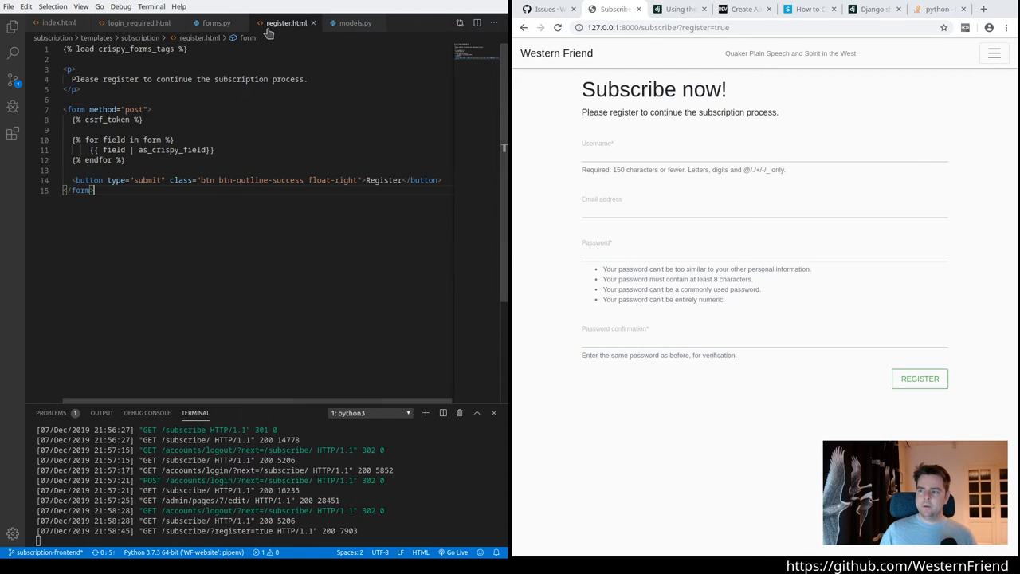
pyautogui.click(57, 23)
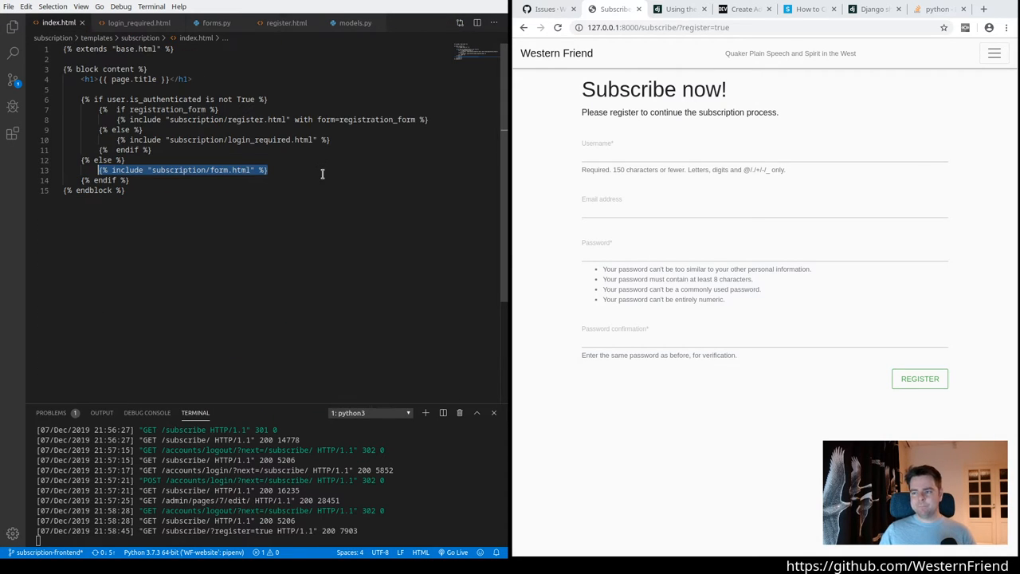
pyautogui.doubleClick(327, 120)
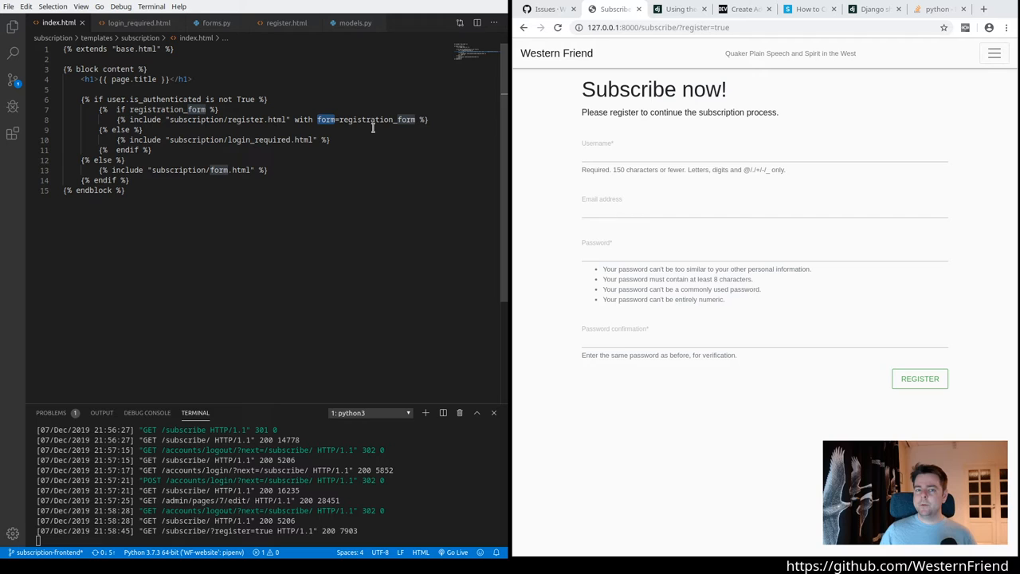
pyautogui.click(284, 23)
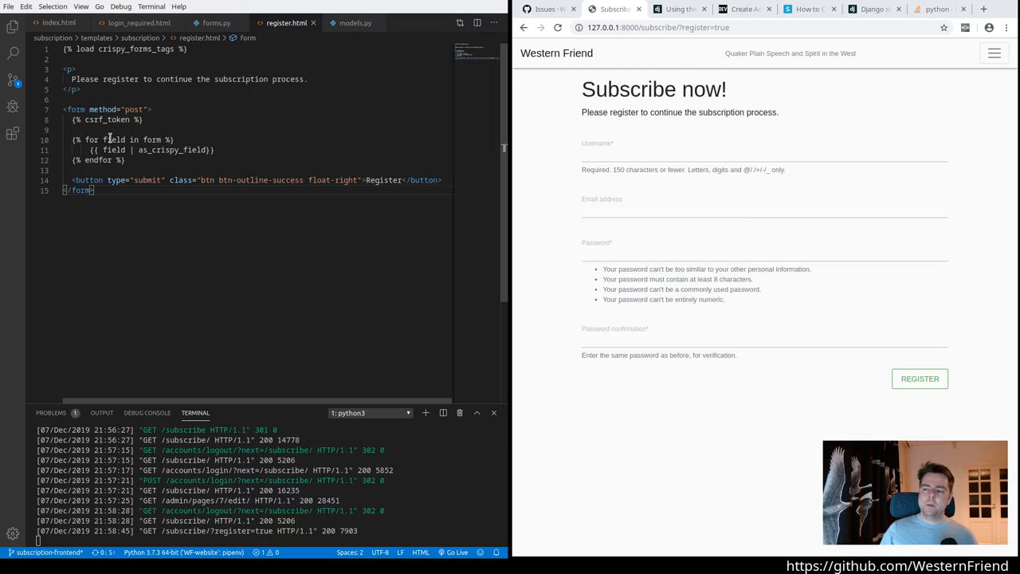
pyautogui.doubleClick(154, 140)
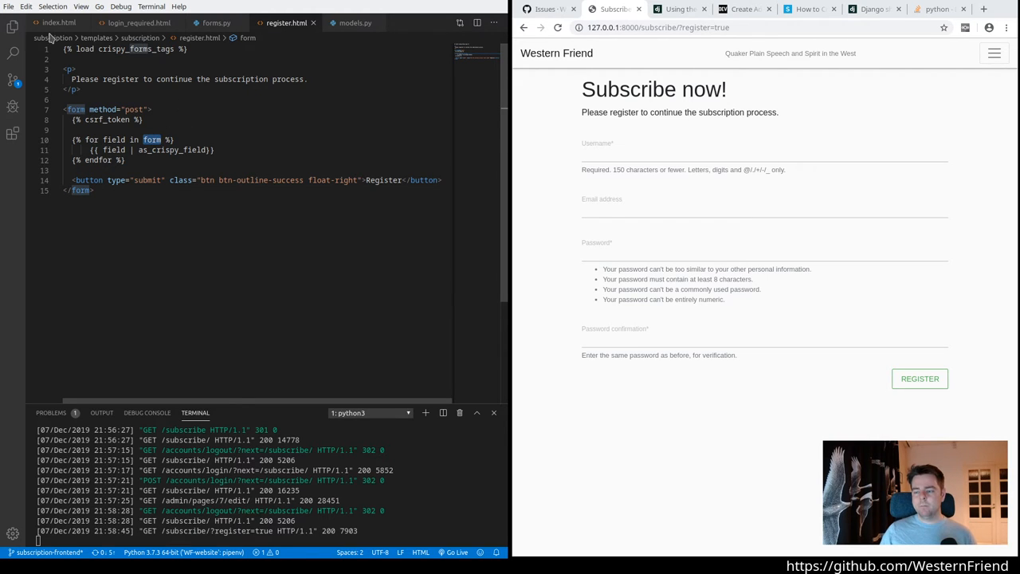
# - Revisit the include in index.html, then highlight the as_crispy_field filter in register.html
pyautogui.click(135, 22)
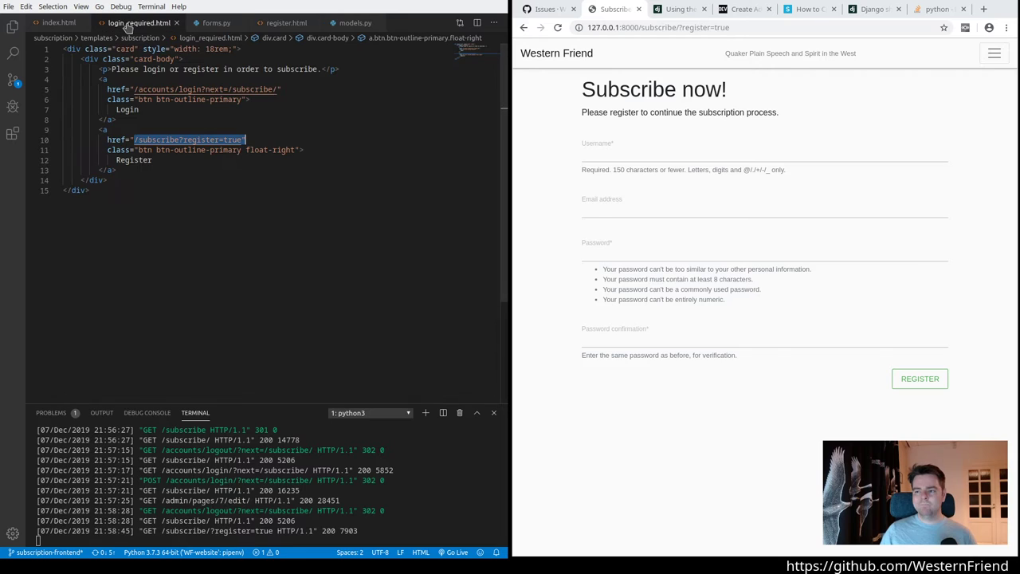
pyautogui.click(60, 23)
pyautogui.click(379, 119)
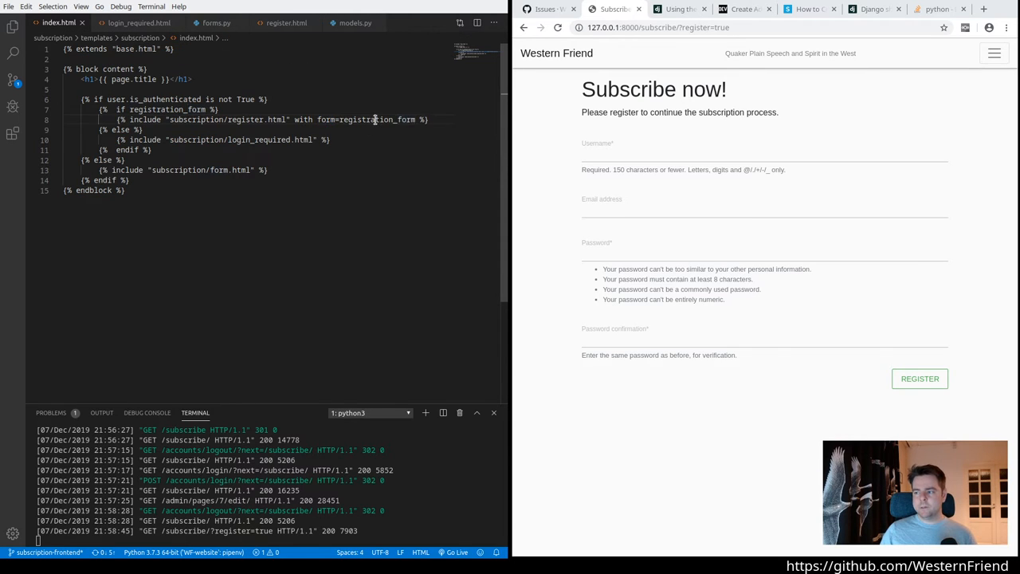
pyautogui.click(325, 119)
pyautogui.click(286, 22)
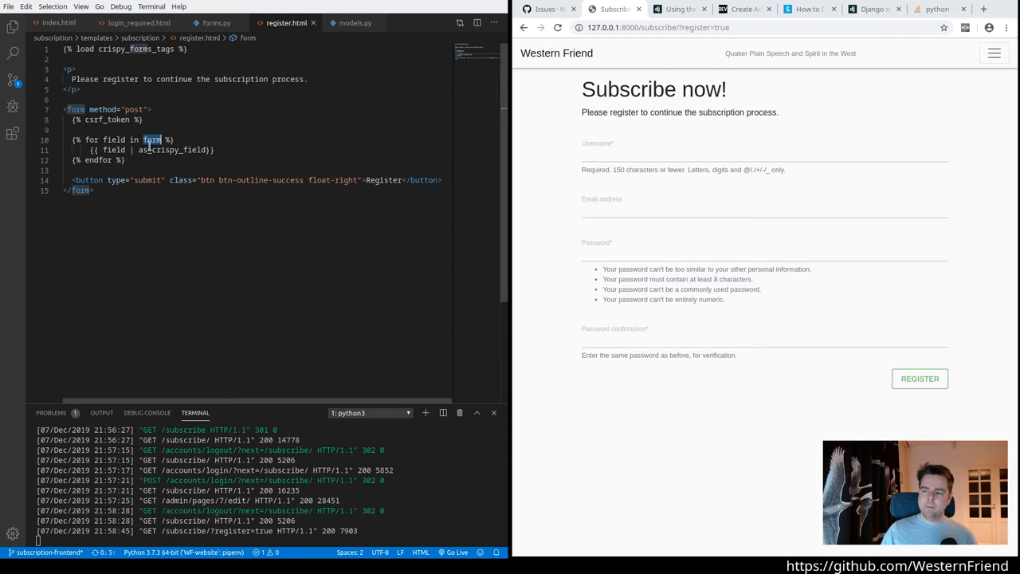
pyautogui.doubleClick(113, 150)
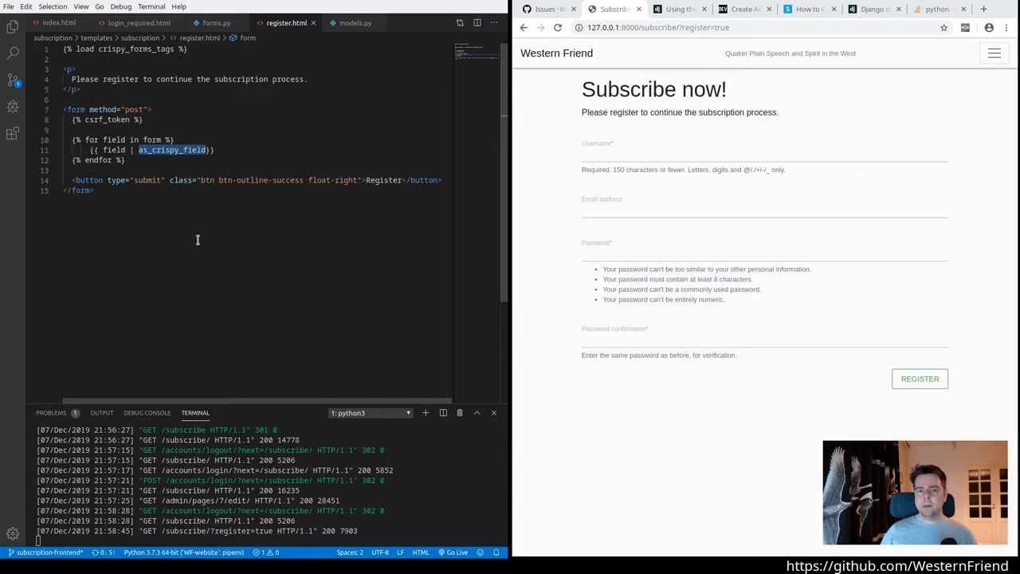
pyautogui.click(816, 10)
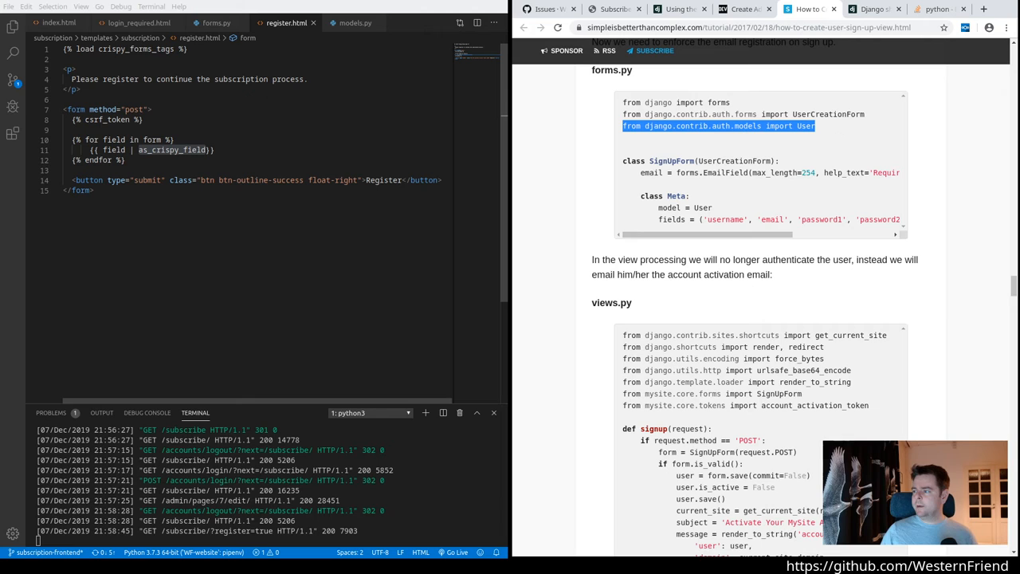
pyautogui.scroll(15, 1006, 304)
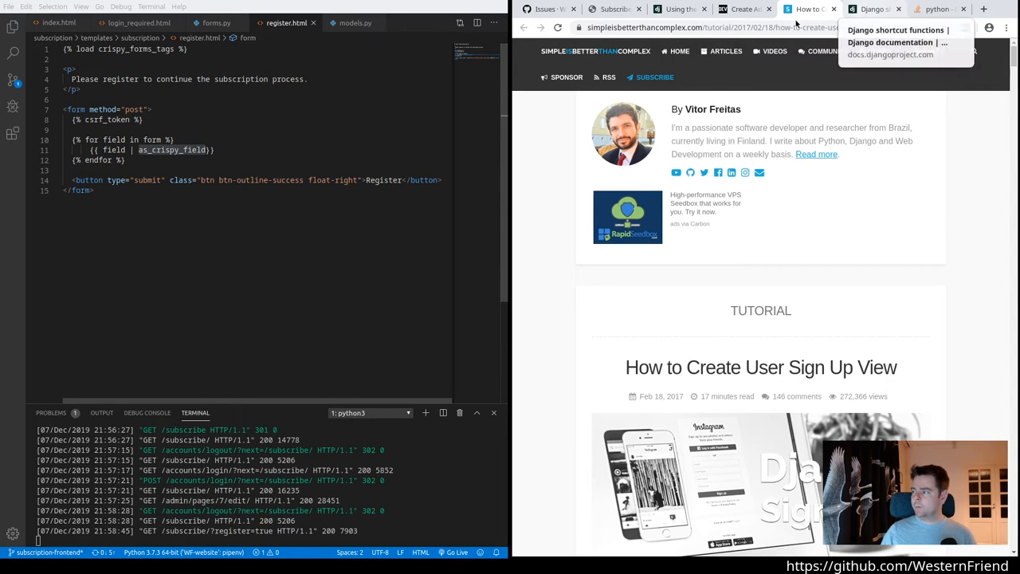
pyautogui.click(744, 9)
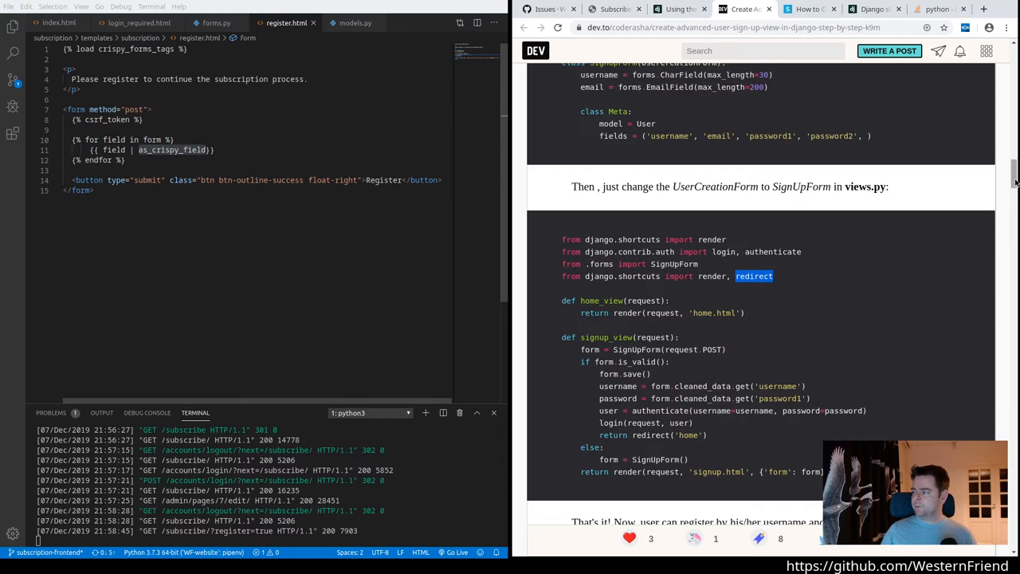
pyautogui.moveTo(1014, 184); pyautogui.dragTo(1014, 48)
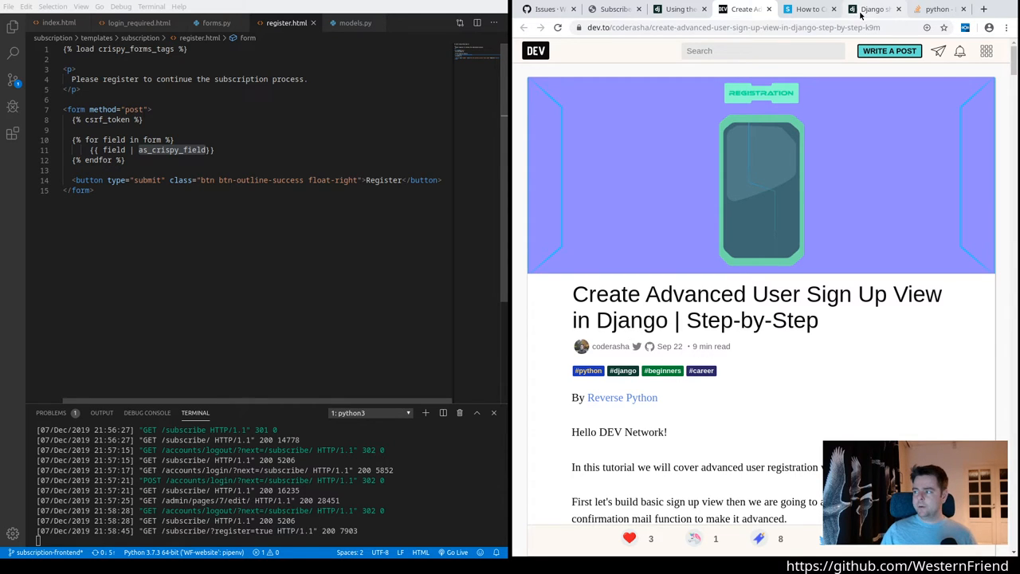
pyautogui.click(667, 9)
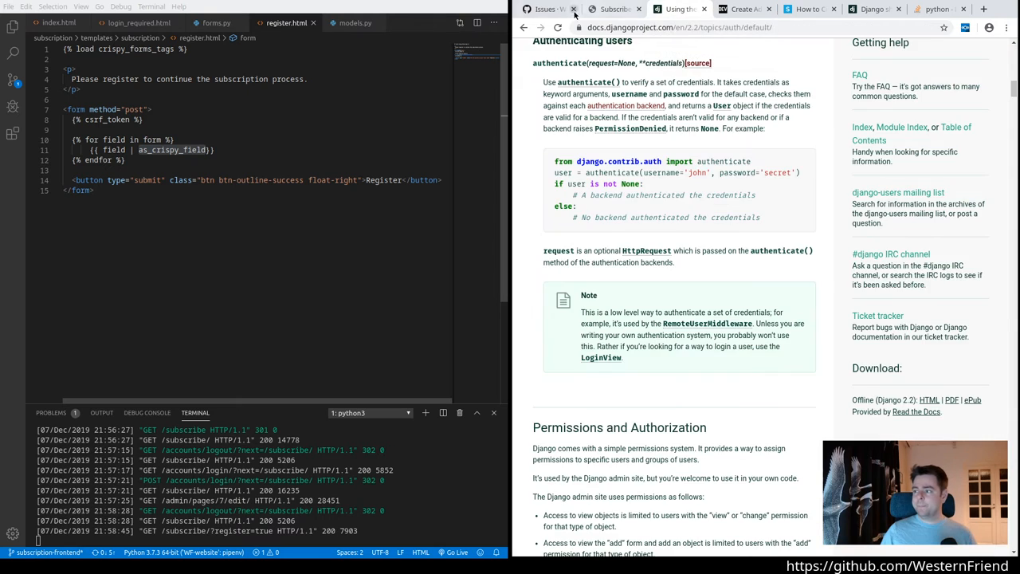
pyautogui.click(545, 8)
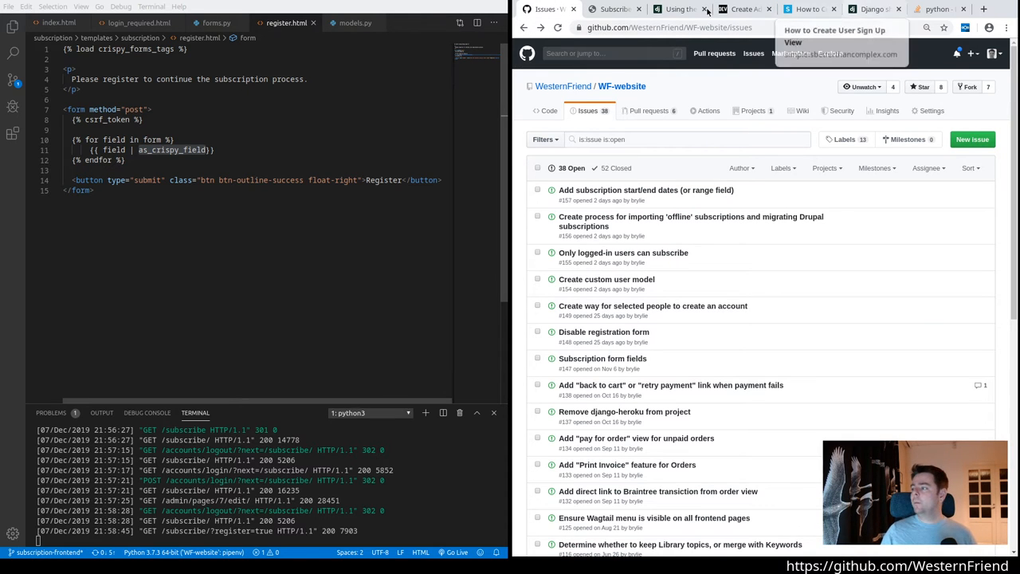
pyautogui.click(614, 9)
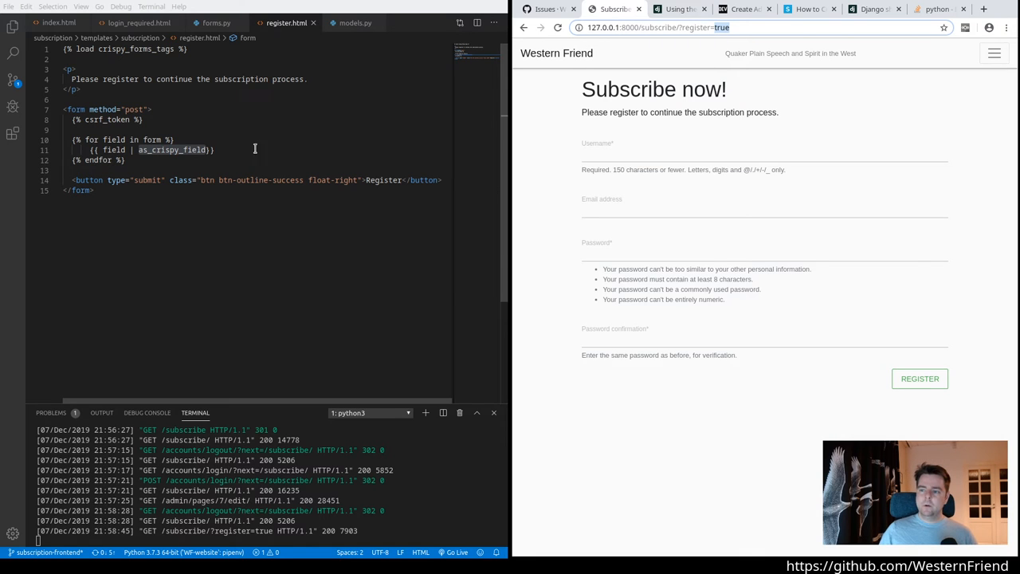
# - In models.py's get_context, highlight the import of UserRegisterationForm and SubscriptionCreateForm
pyautogui.click(354, 22)
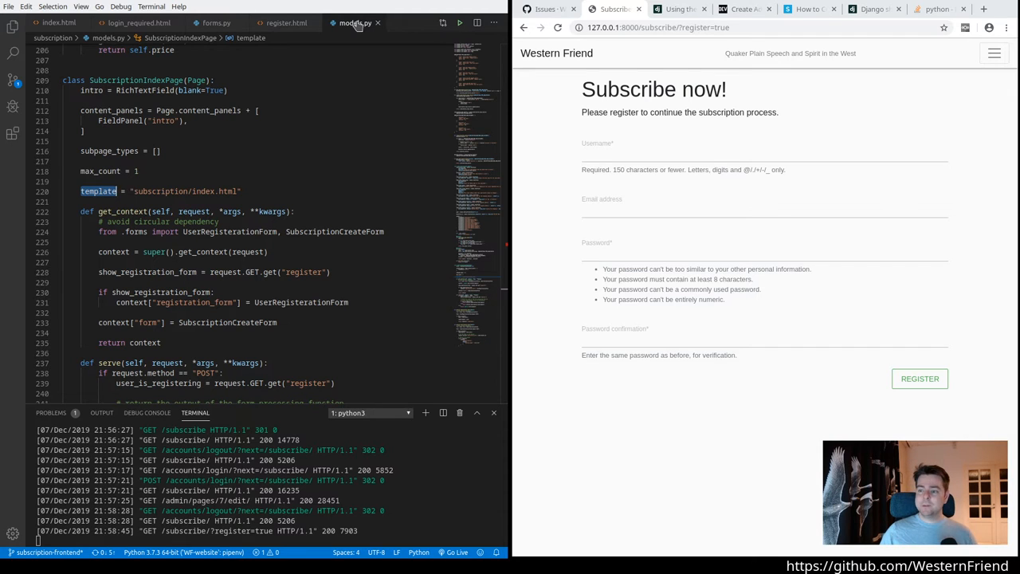
pyautogui.scroll(-1, 119, 200)
pyautogui.doubleClick(122, 185)
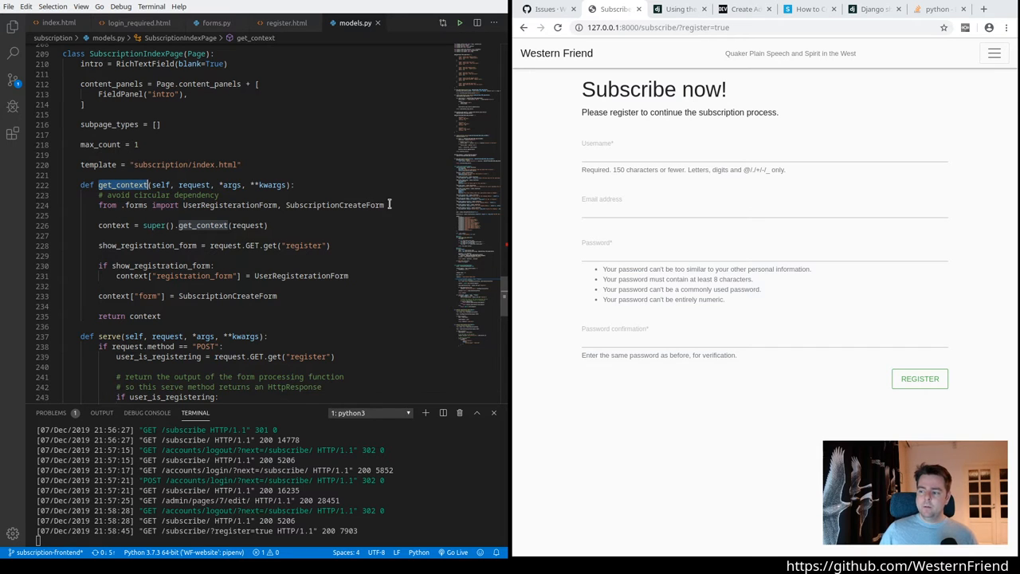
pyautogui.moveTo(389, 205); pyautogui.dragTo(98, 205)
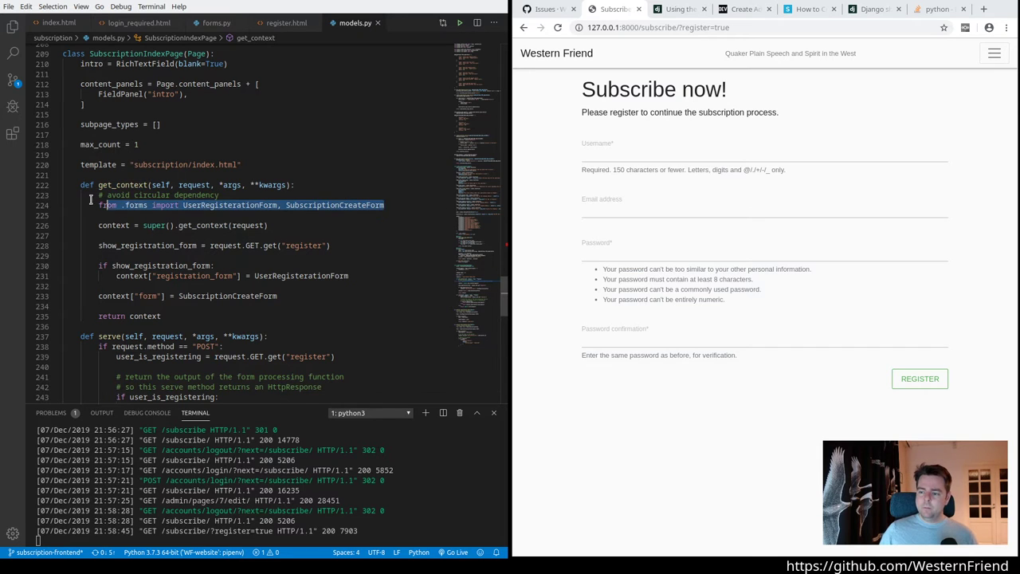
pyautogui.doubleClick(186, 205)
pyautogui.doubleClick(324, 205)
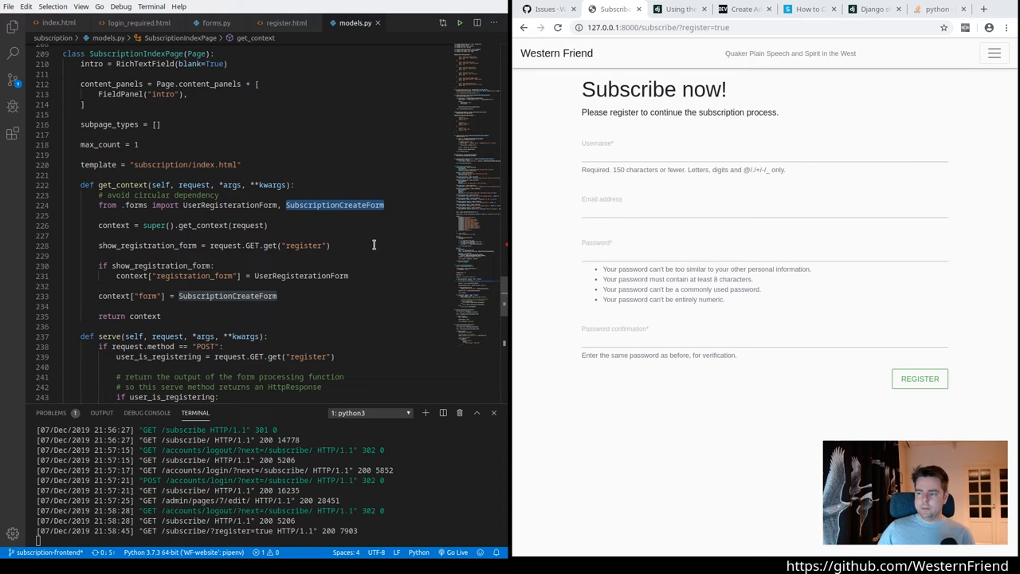
# - Show get_context's other use and re-select the forms import line
pyautogui.click(225, 212)
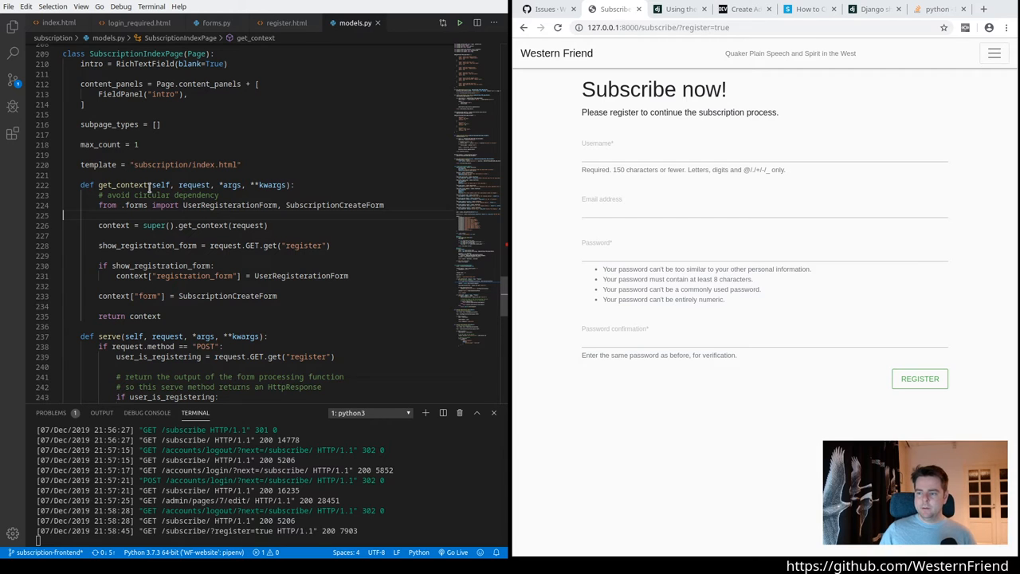
pyautogui.doubleClick(123, 185)
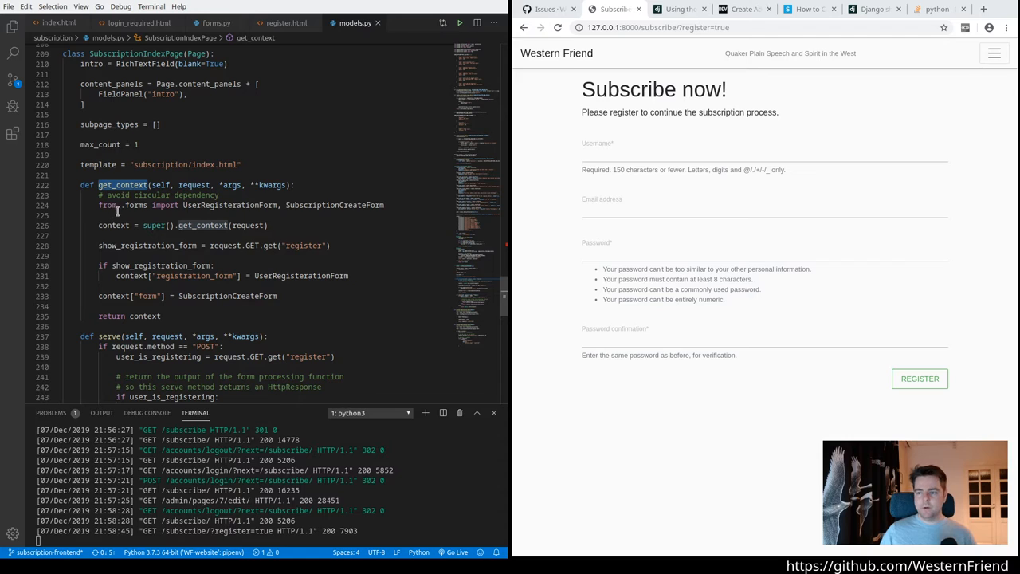
pyautogui.moveTo(97, 205); pyautogui.dragTo(373, 205)
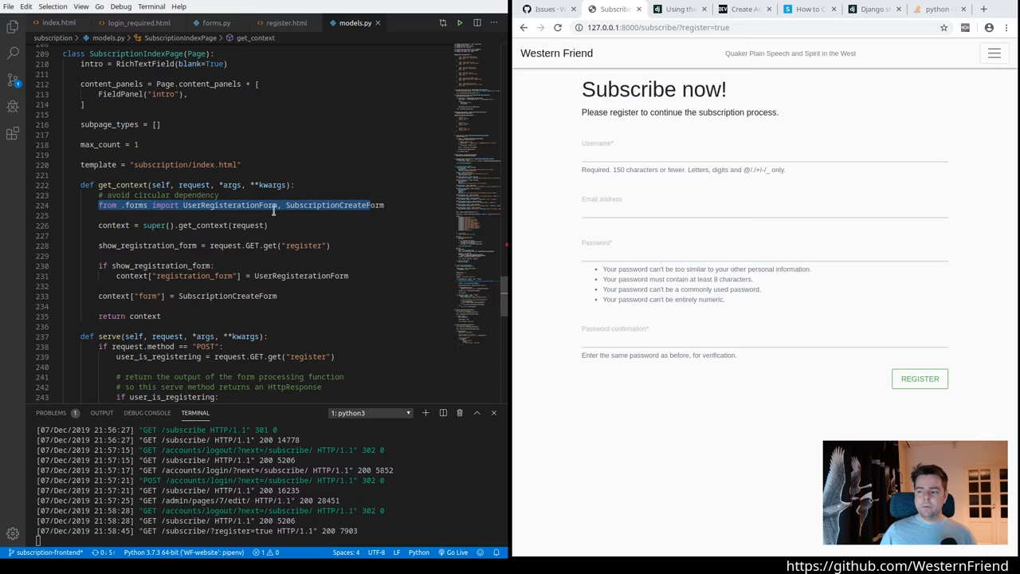
pyautogui.click(377, 205)
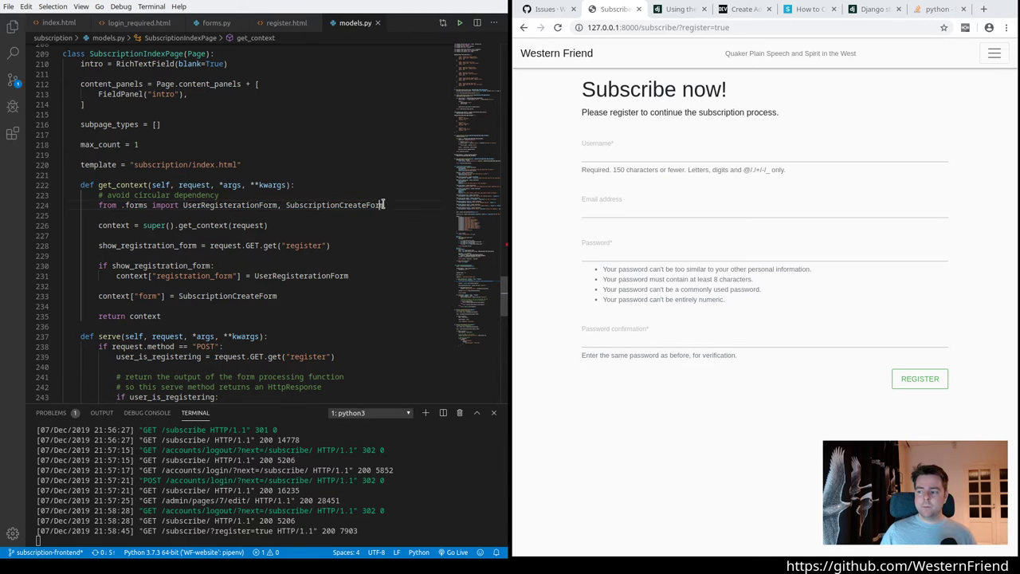
pyautogui.click(205, 22)
pyautogui.click(144, 259)
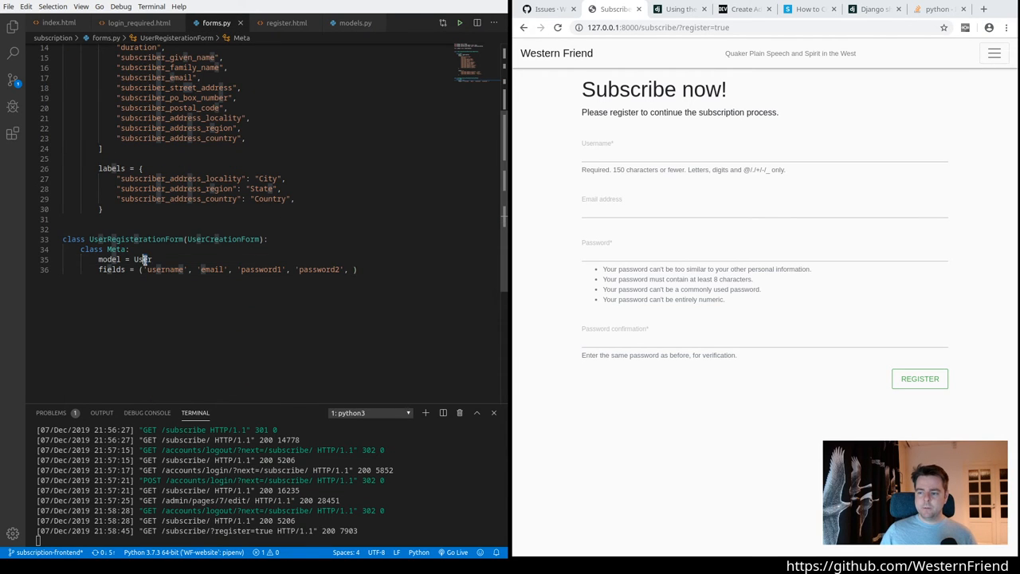
pyautogui.doubleClick(144, 259)
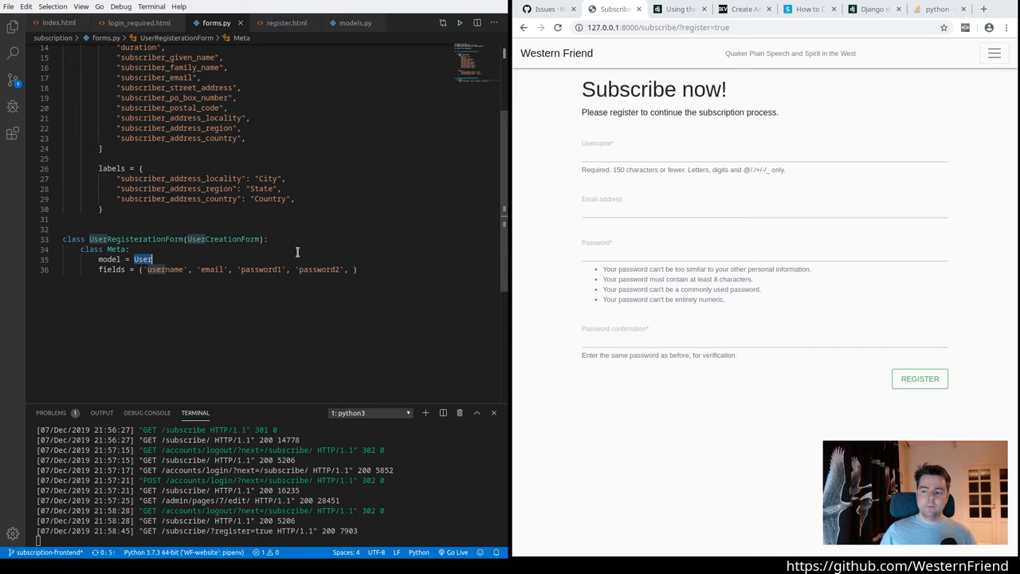
pyautogui.click(286, 22)
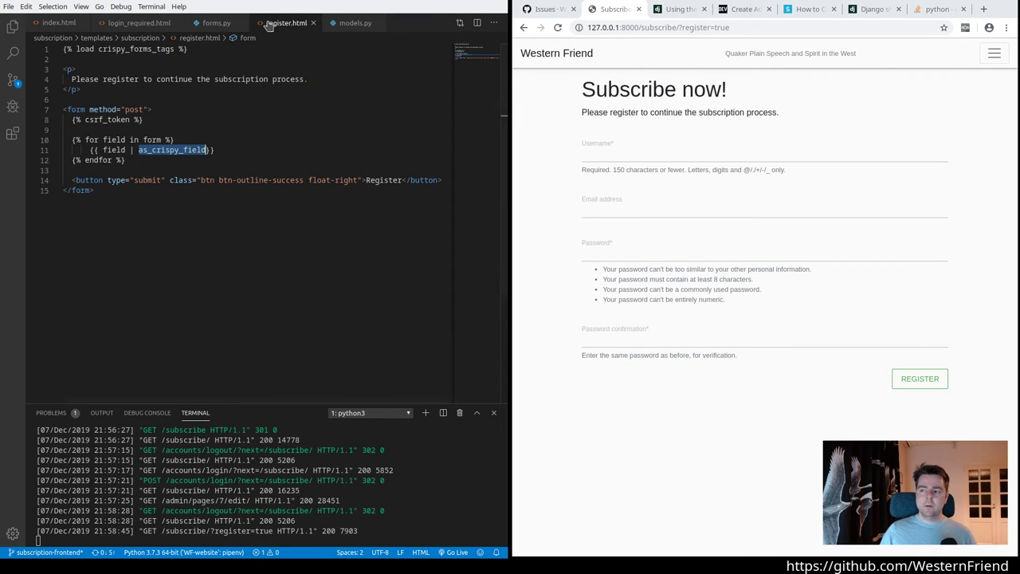
pyautogui.click(351, 22)
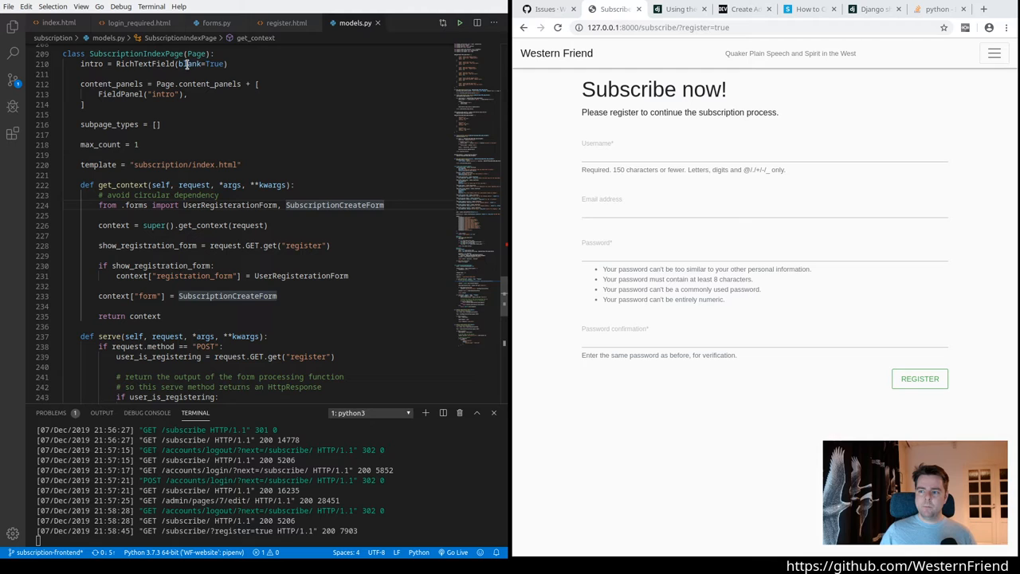
pyautogui.doubleClick(119, 185)
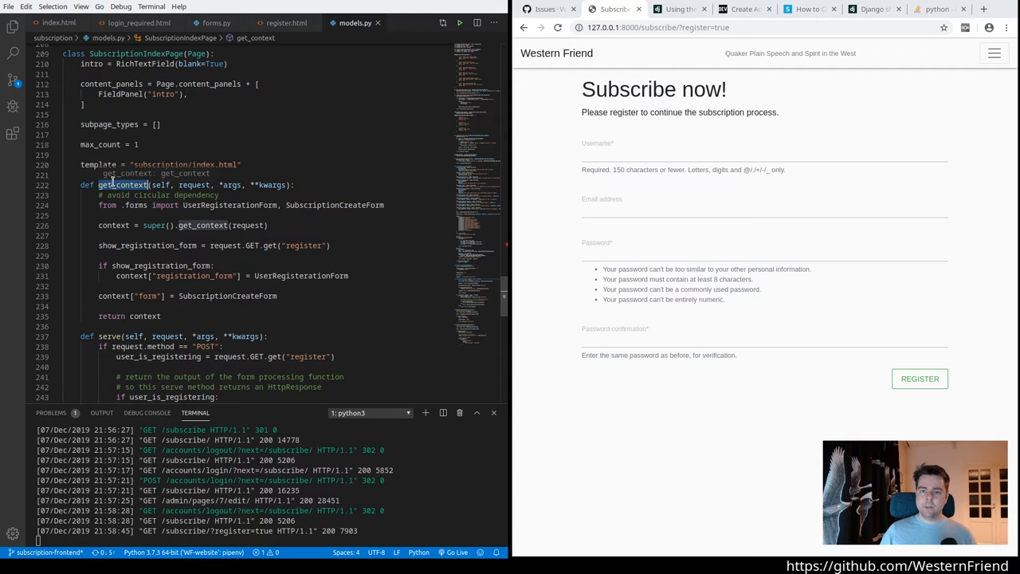
pyautogui.scroll(-1, 137, 195)
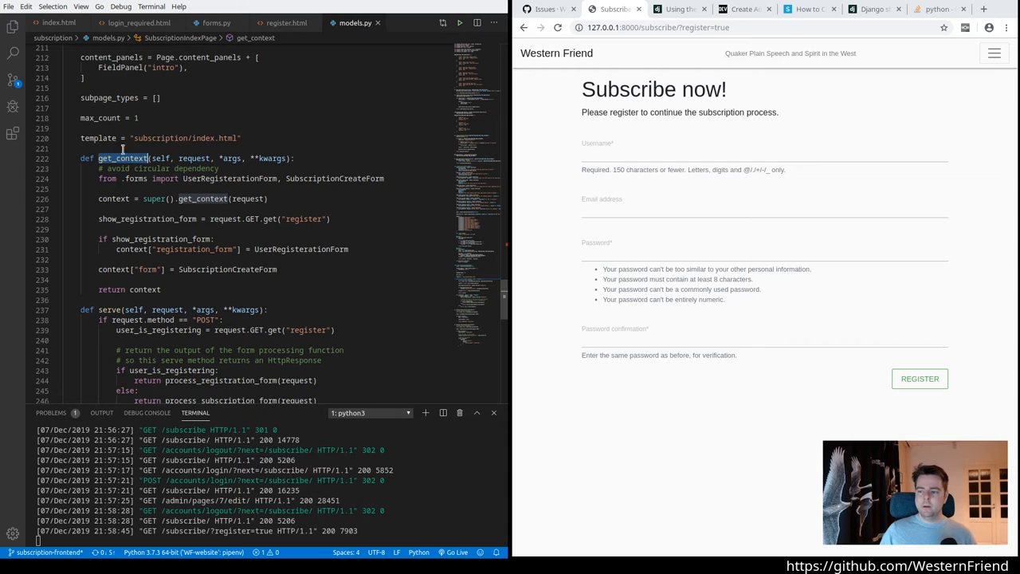
pyautogui.doubleClick(114, 199)
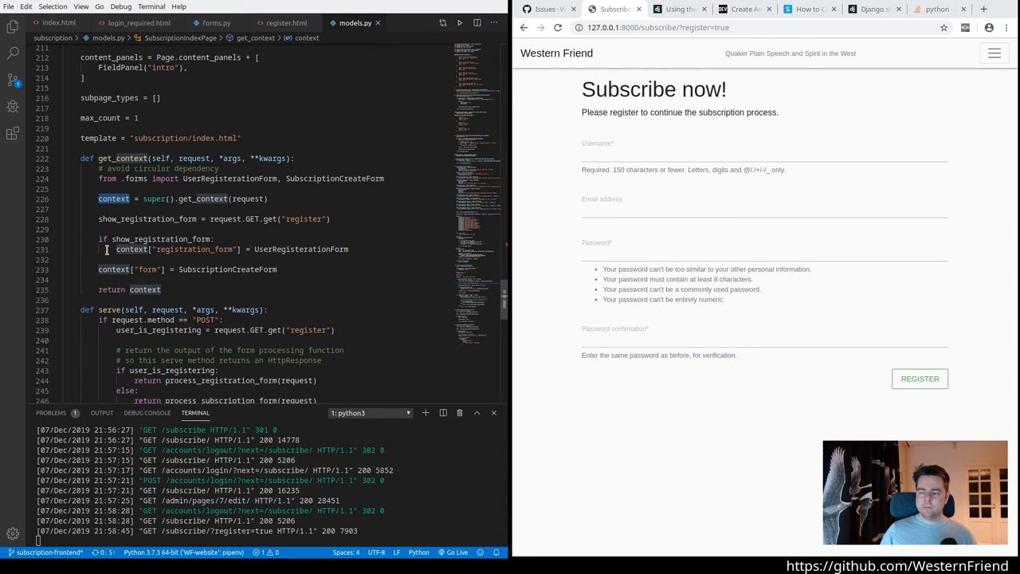
pyautogui.scroll(2, 129, 165)
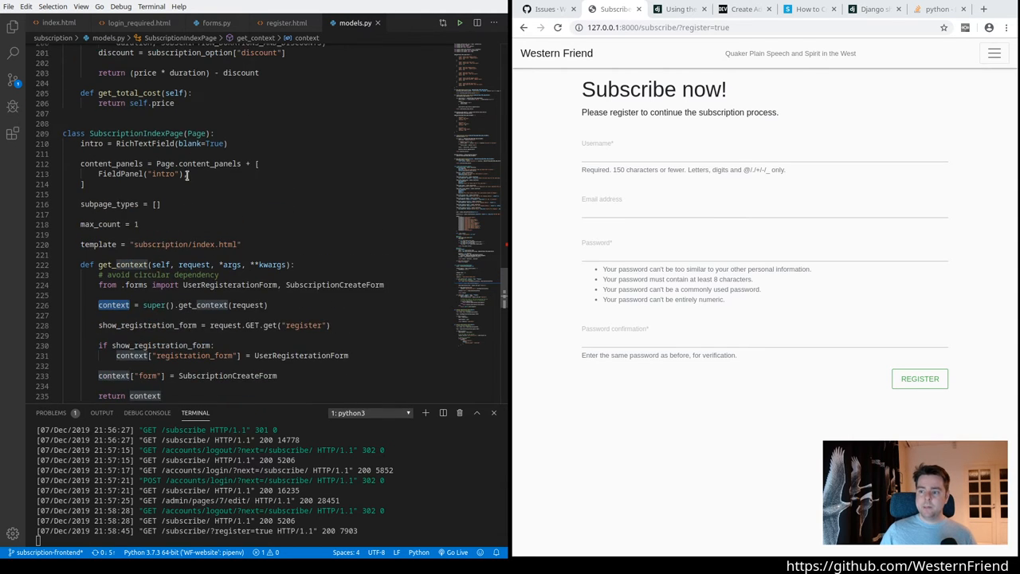
pyautogui.doubleClick(197, 133)
pyautogui.scroll(1, 198, 169)
pyautogui.scroll(-2, 197, 169)
pyautogui.scroll(-2, 145, 197)
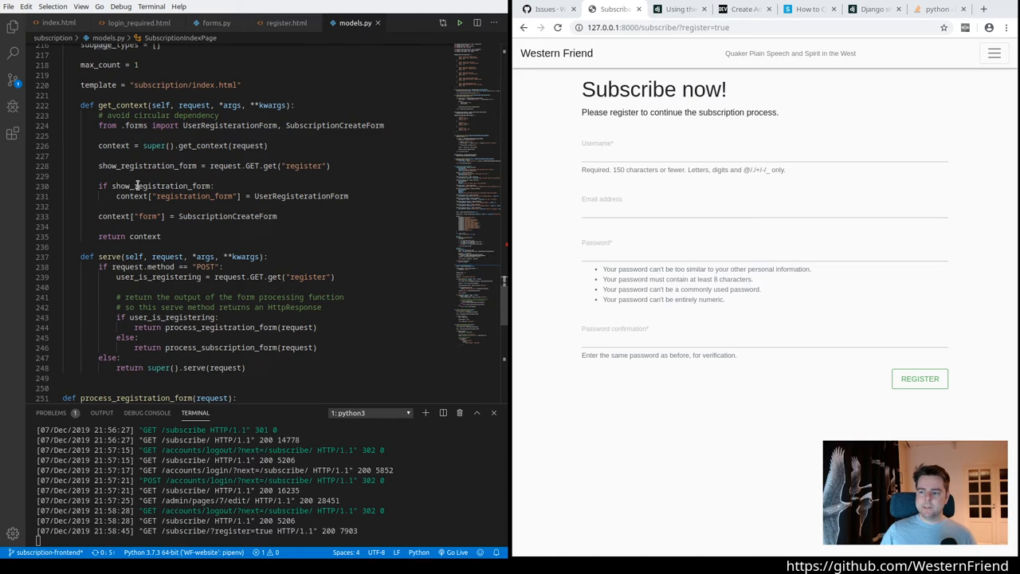
pyautogui.doubleClick(128, 167)
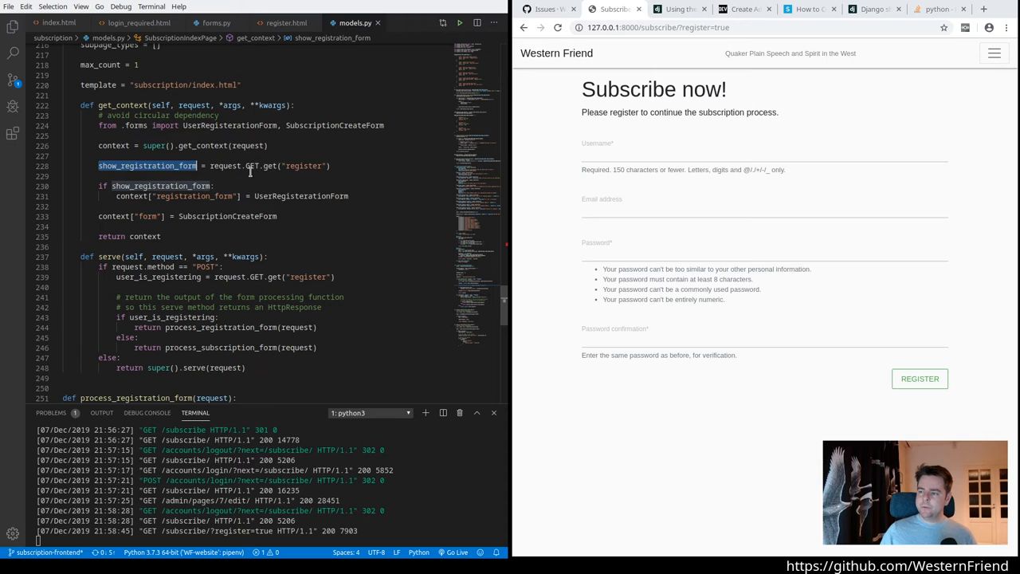
pyautogui.doubleClick(311, 166)
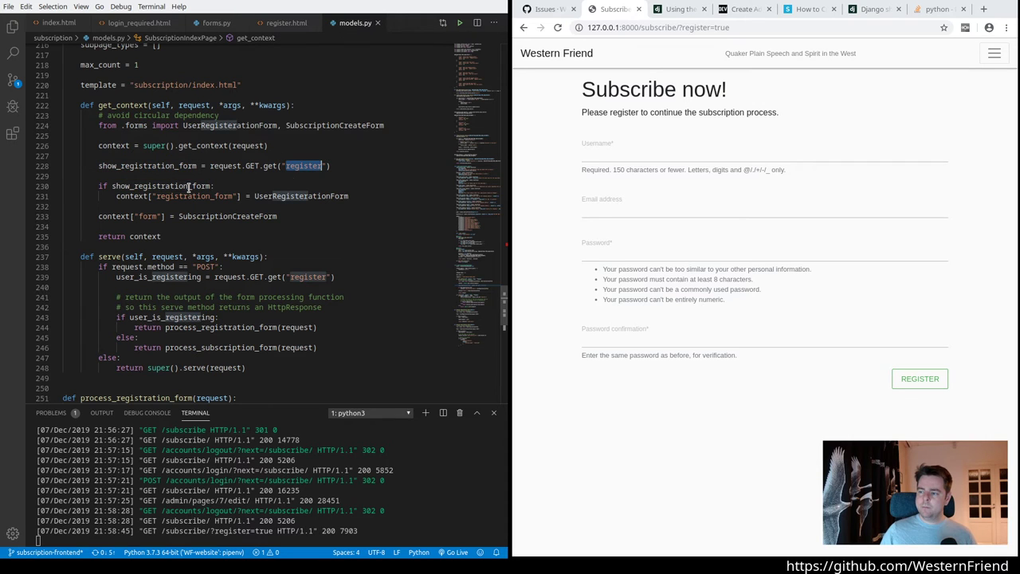
pyautogui.doubleClick(123, 186)
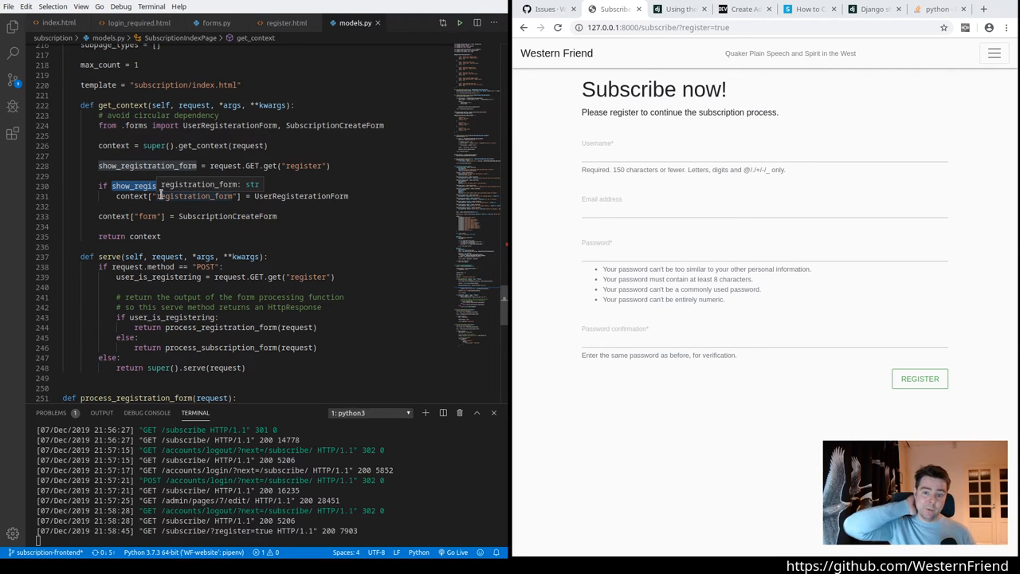
pyautogui.click(729, 27)
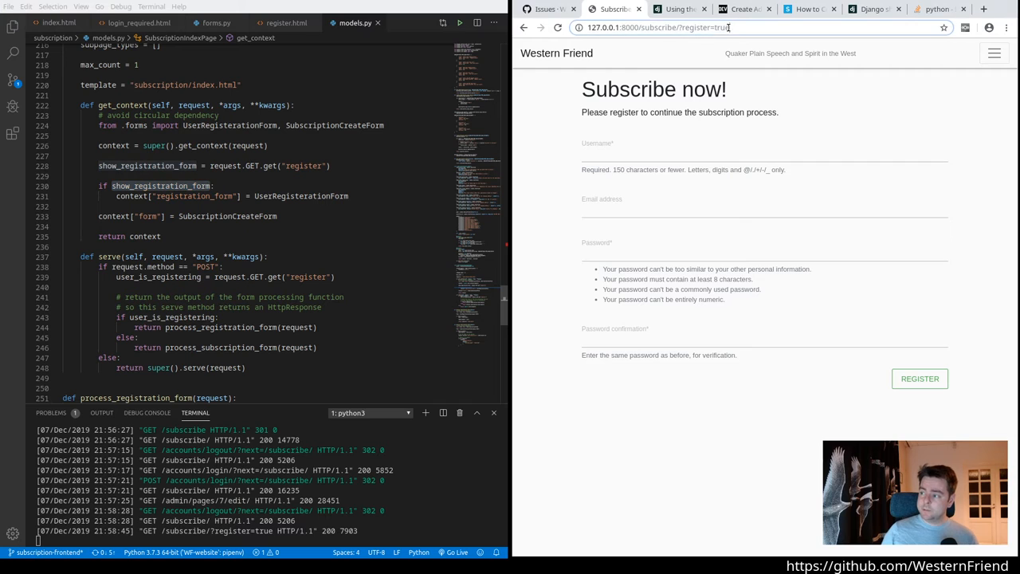
pyautogui.moveTo(729, 27); pyautogui.dragTo(717, 27)
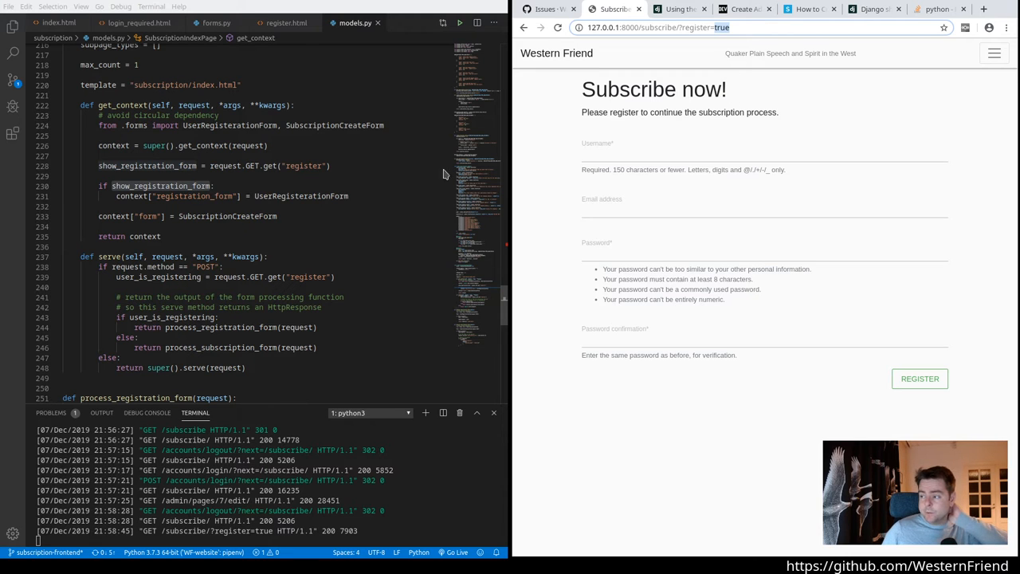
pyautogui.doubleClick(194, 196)
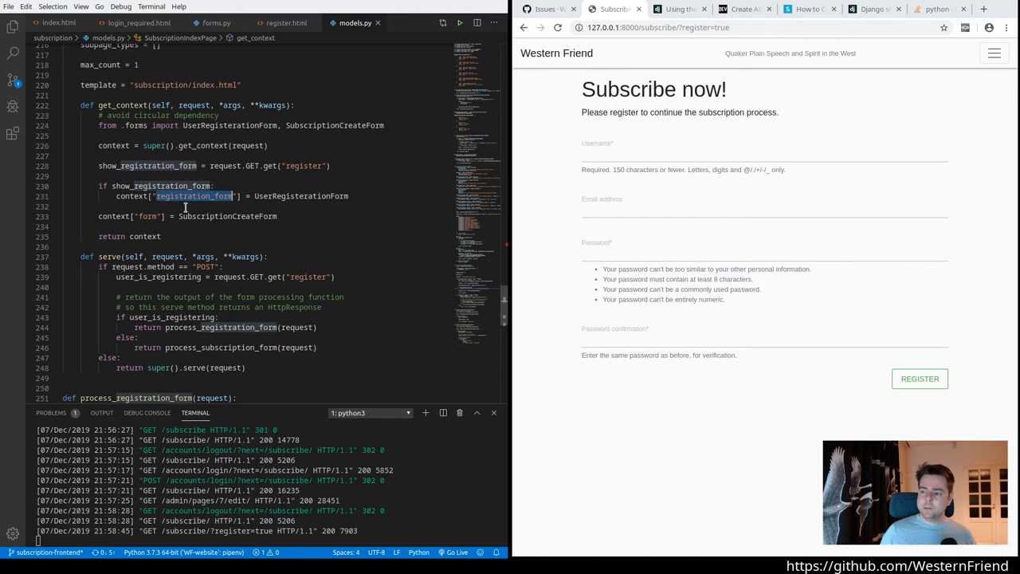
pyautogui.click(131, 216)
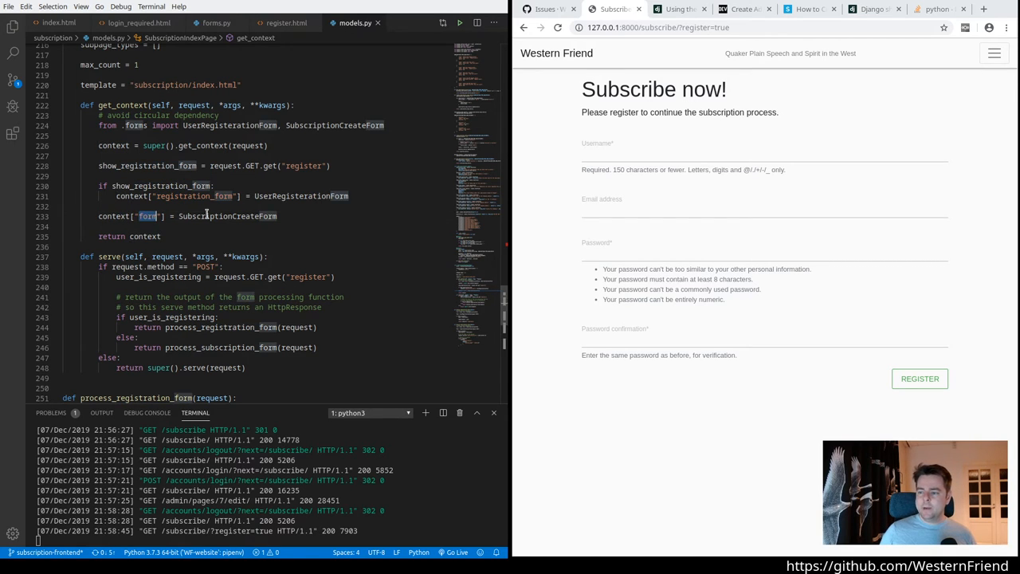
pyautogui.click(206, 215)
pyautogui.doubleClick(205, 215)
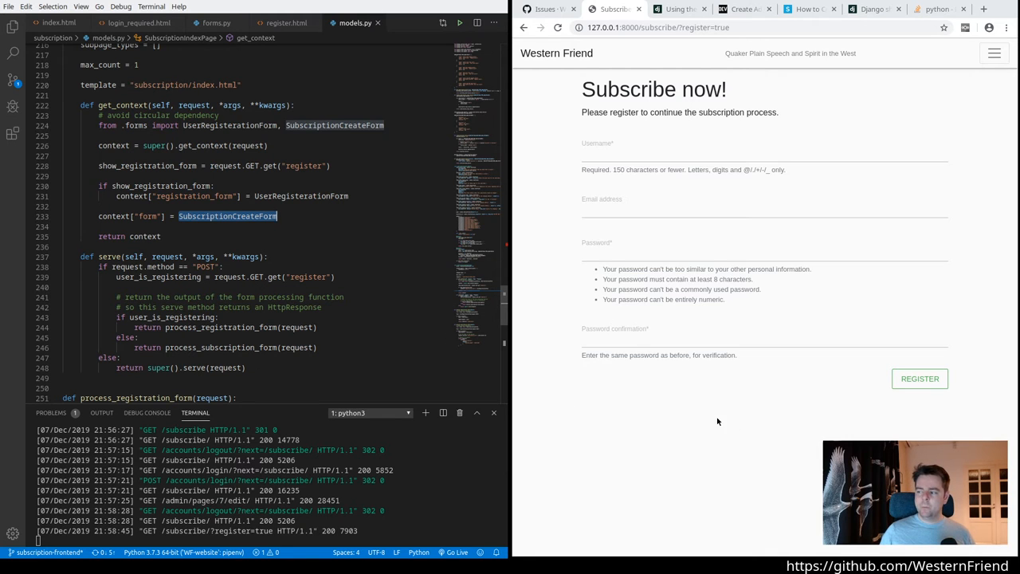
pyautogui.scroll(-4, 209, 319)
pyautogui.scroll(-2, 232, 231)
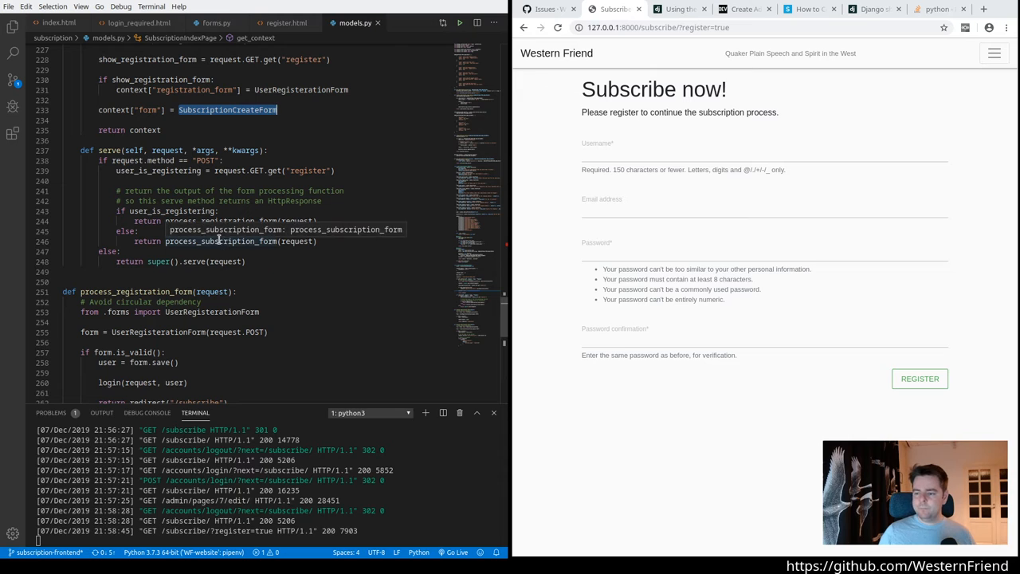
pyautogui.doubleClick(103, 150)
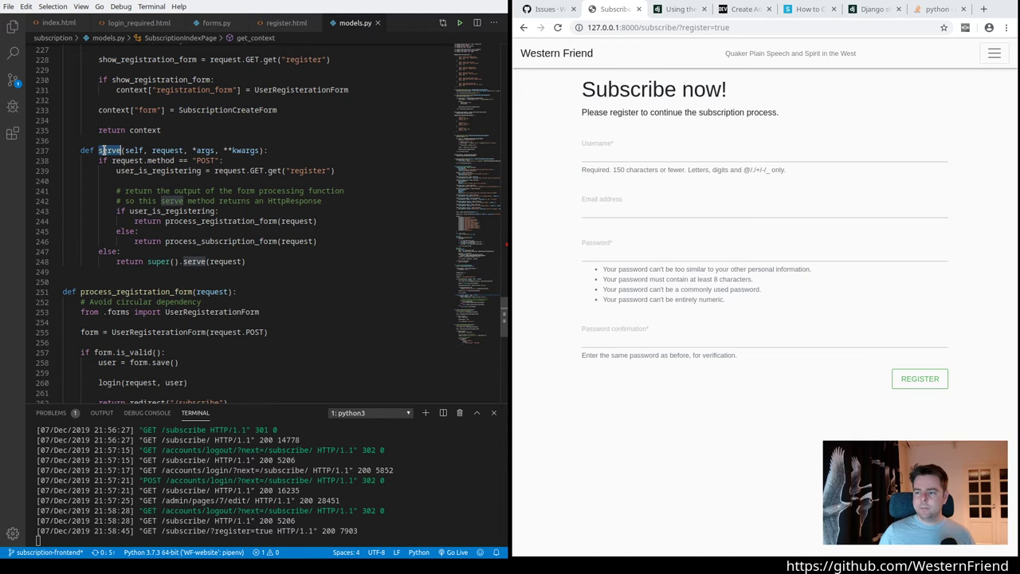
pyautogui.doubleClick(216, 221)
pyautogui.doubleClick(220, 241)
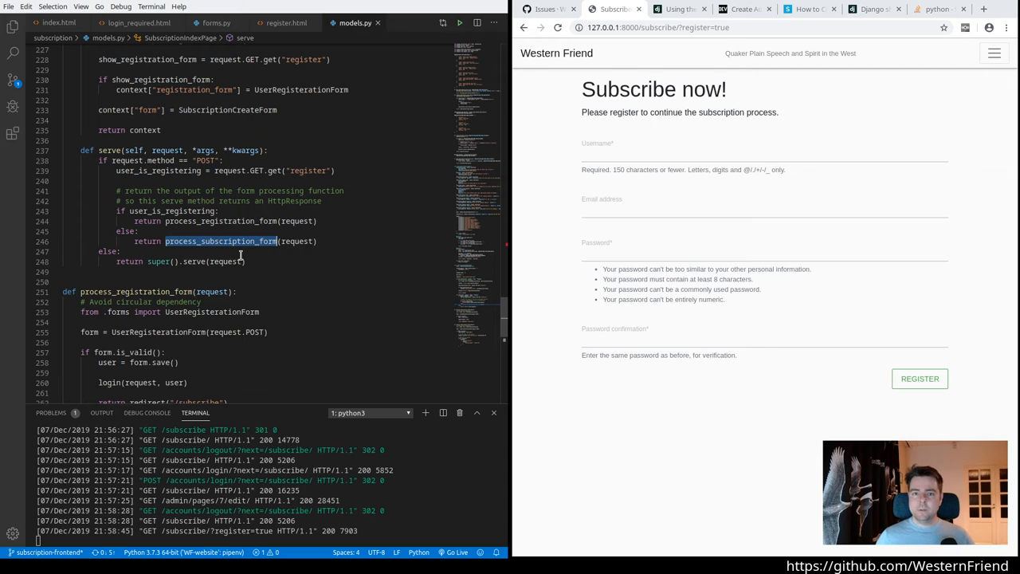
pyautogui.doubleClick(109, 149)
pyautogui.scroll(3, 158, 175)
pyautogui.scroll(3, 158, 176)
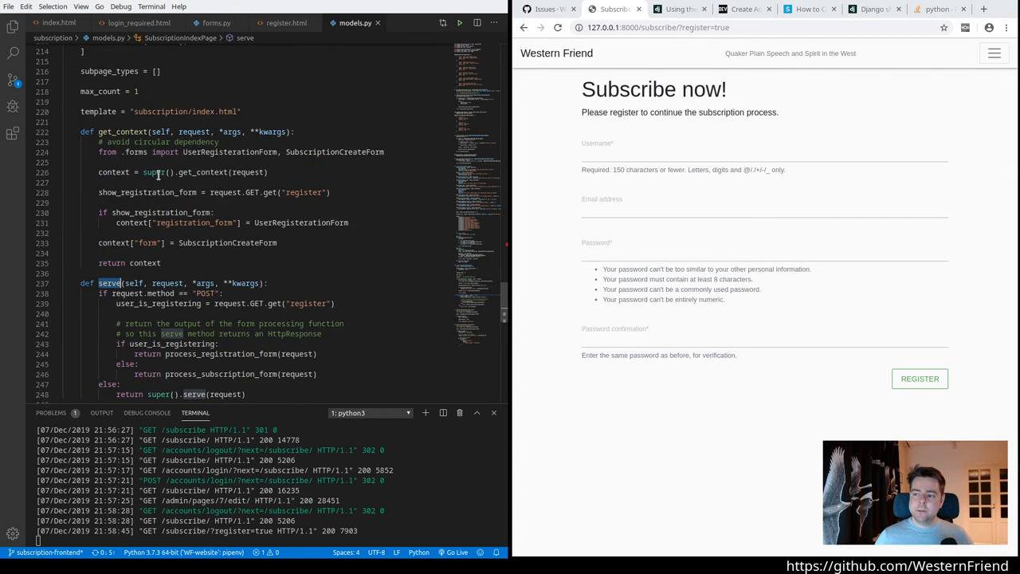
pyautogui.scroll(3, 167, 165)
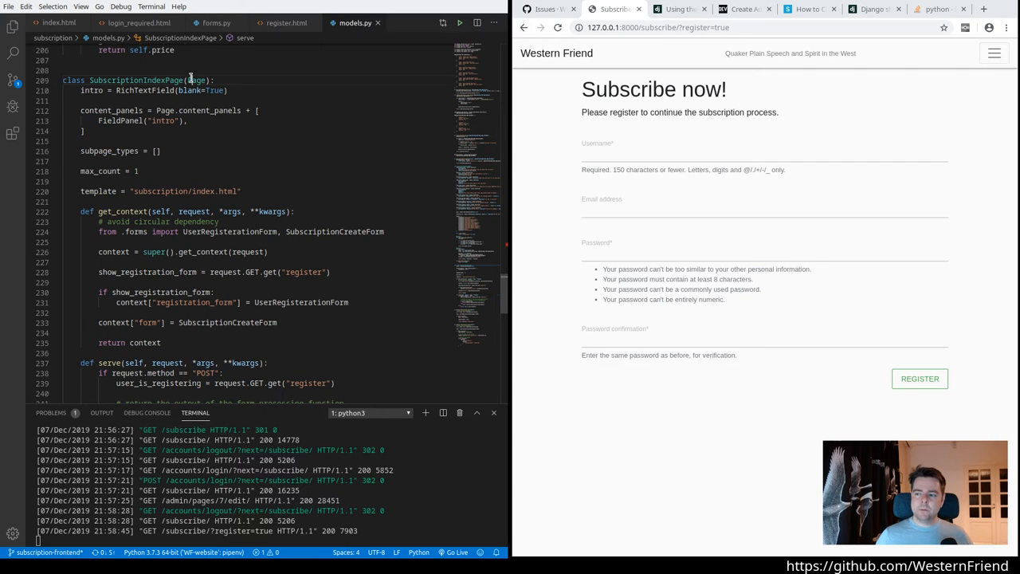
pyautogui.doubleClick(197, 80)
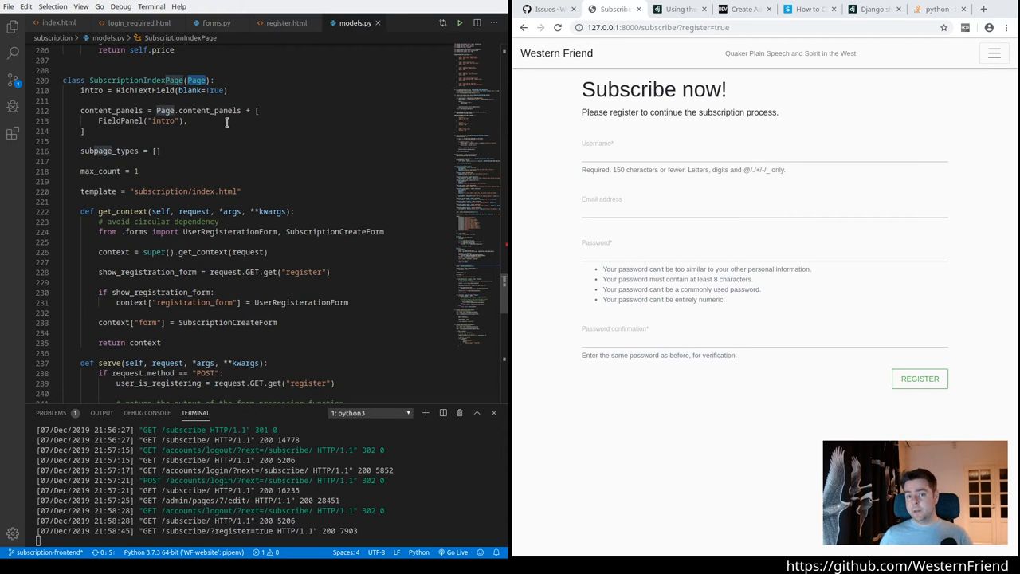
pyautogui.scroll(-5, 225, 125)
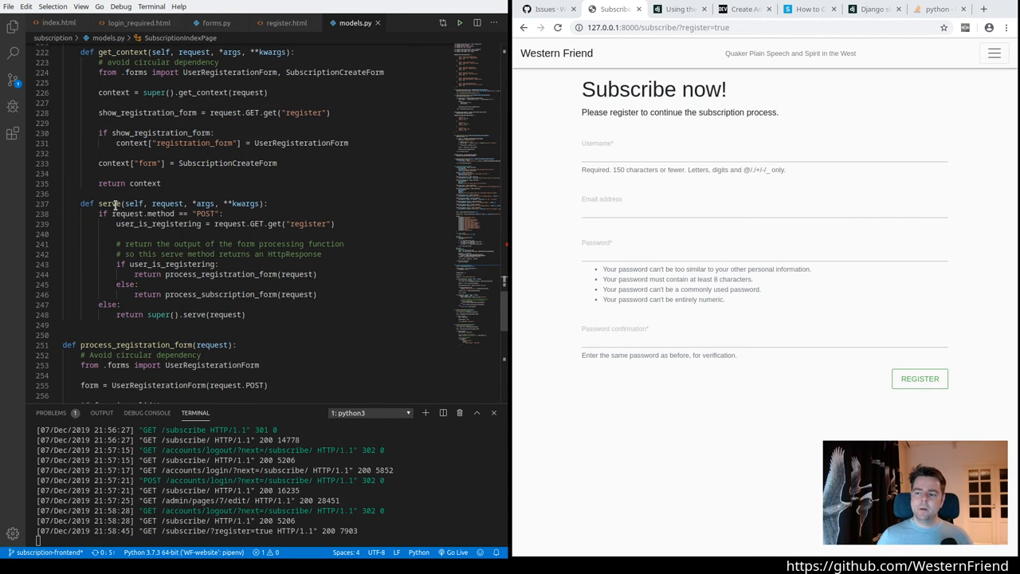
pyautogui.doubleClick(112, 203)
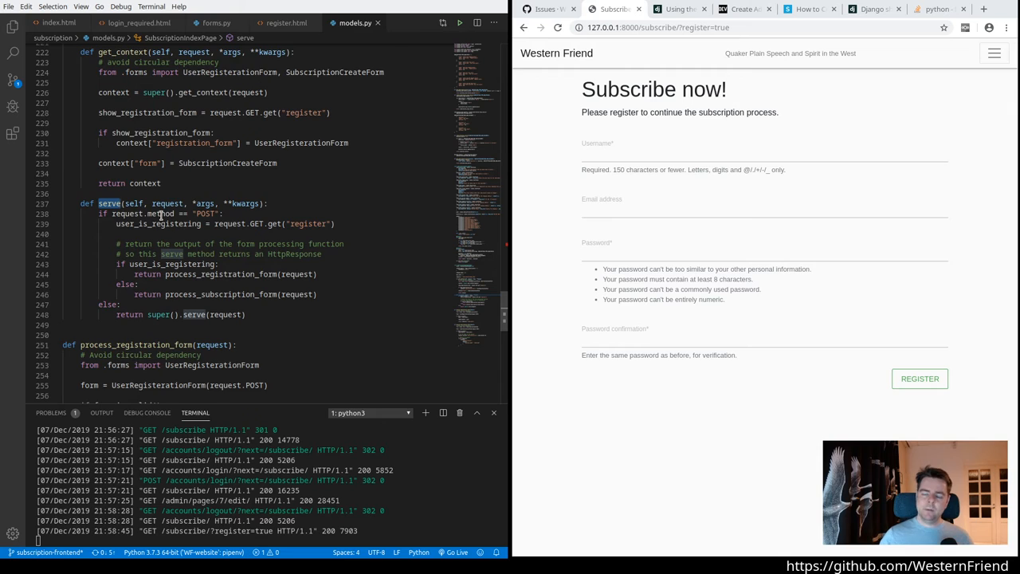
pyautogui.scroll(-2, 267, 290)
pyautogui.click(174, 170)
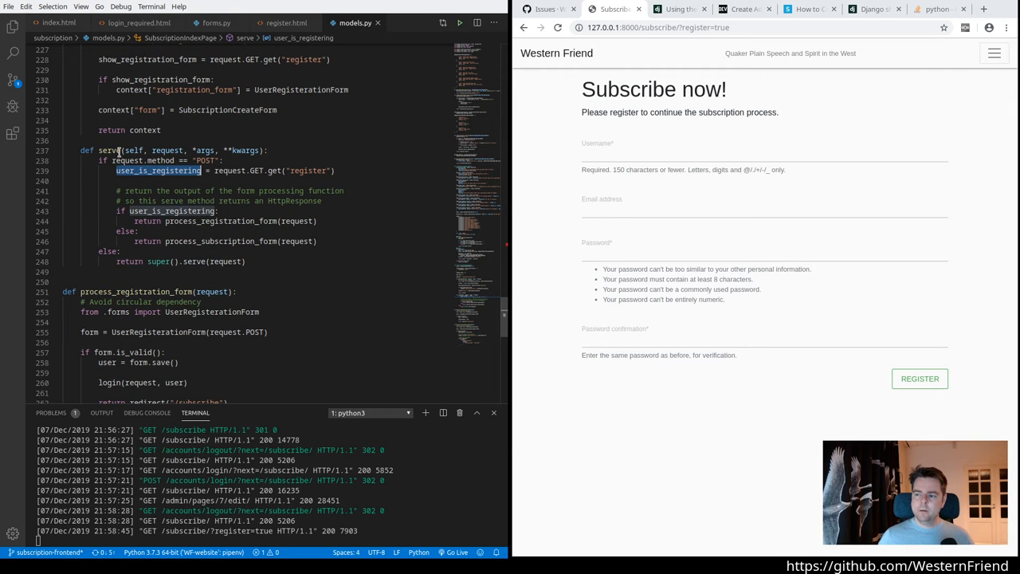
pyautogui.click(199, 160)
pyautogui.doubleClick(199, 160)
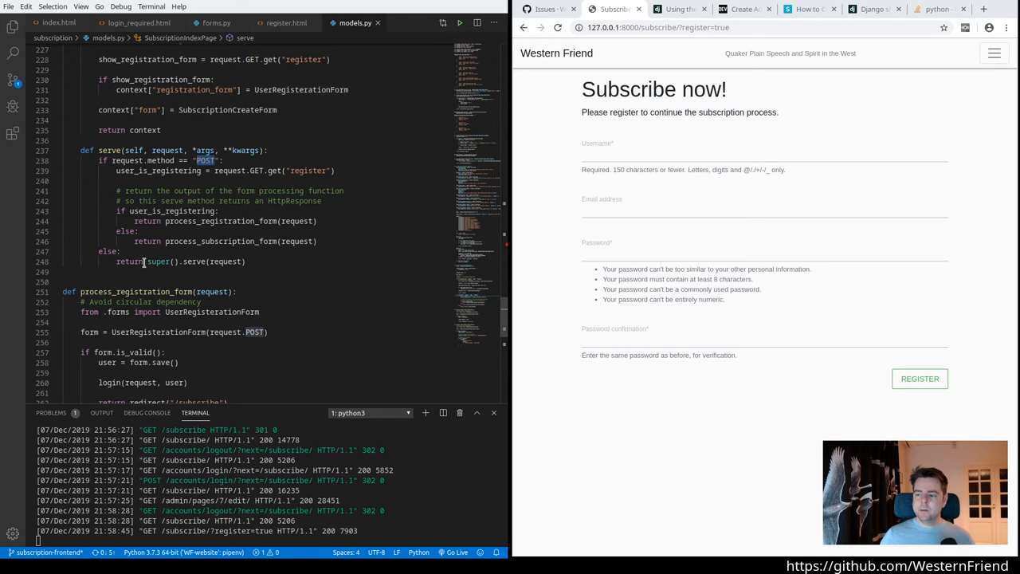
pyautogui.doubleClick(131, 262)
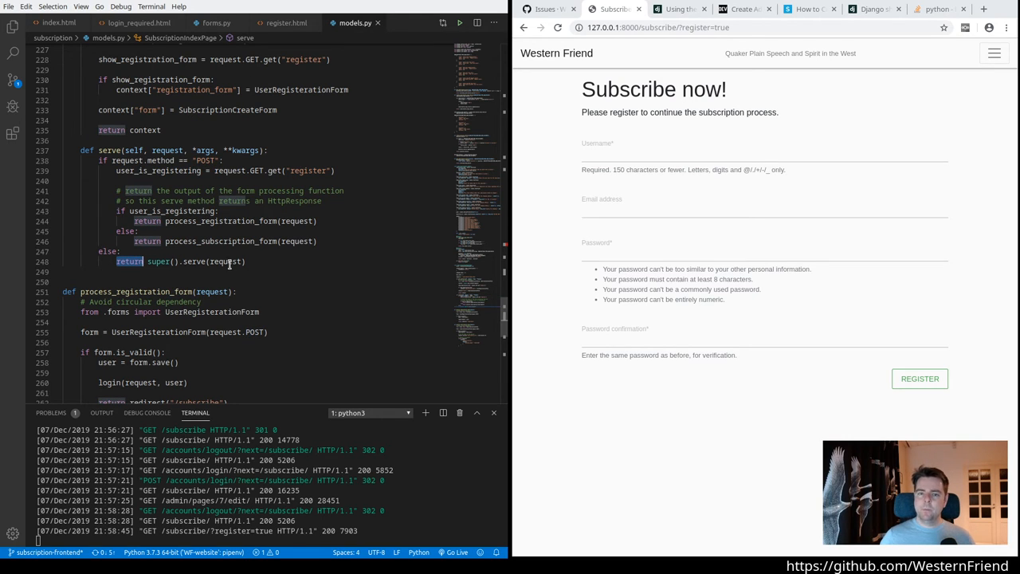
pyautogui.doubleClick(193, 261)
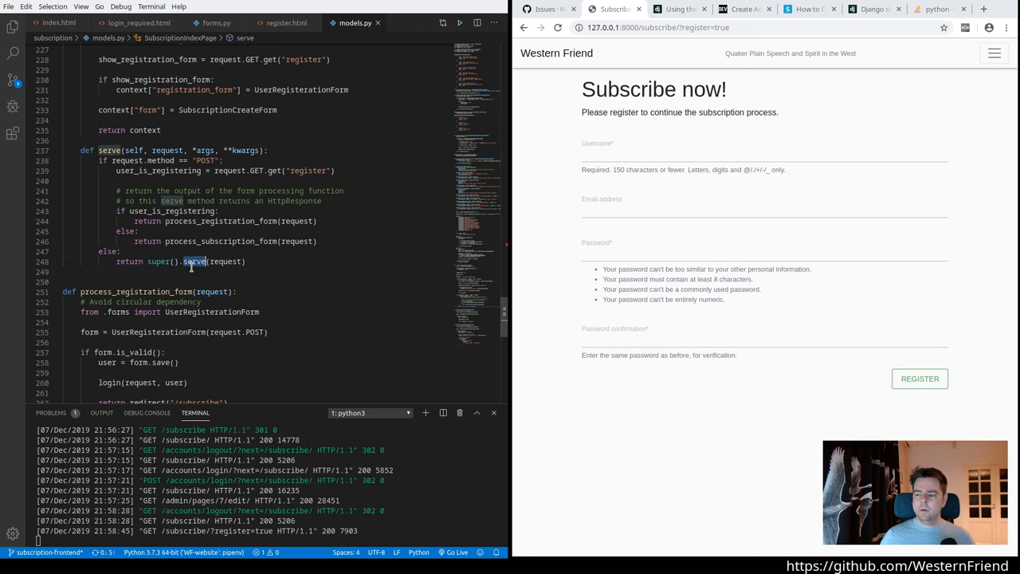
pyautogui.doubleClick(223, 262)
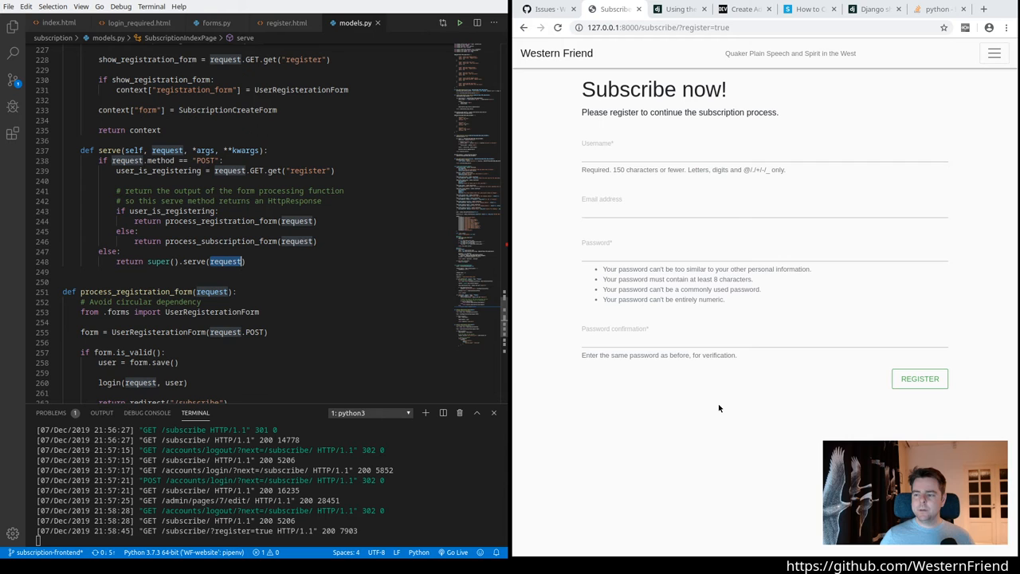
pyautogui.scroll(3, 341, 279)
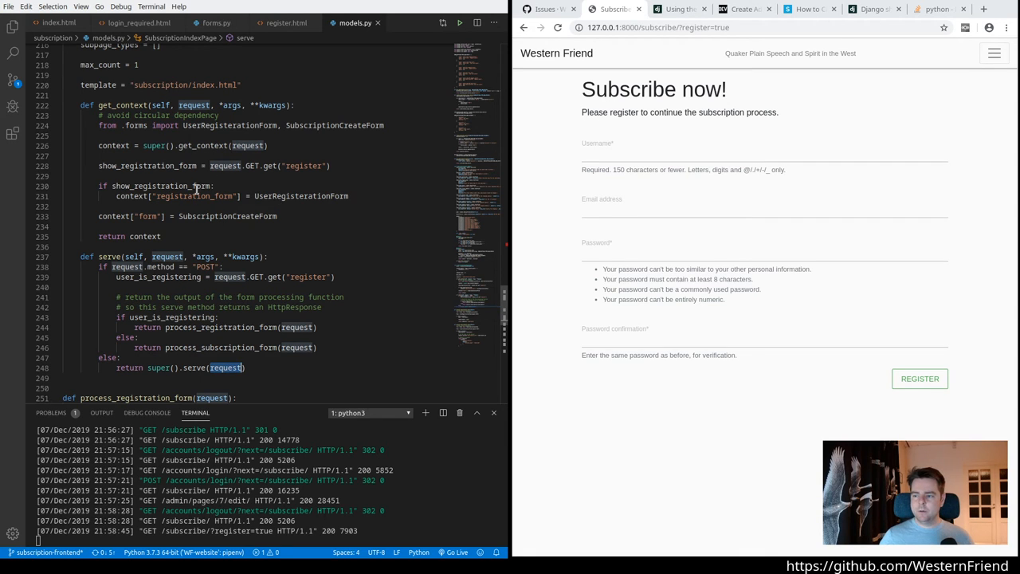
pyautogui.scroll(-1, 238, 230)
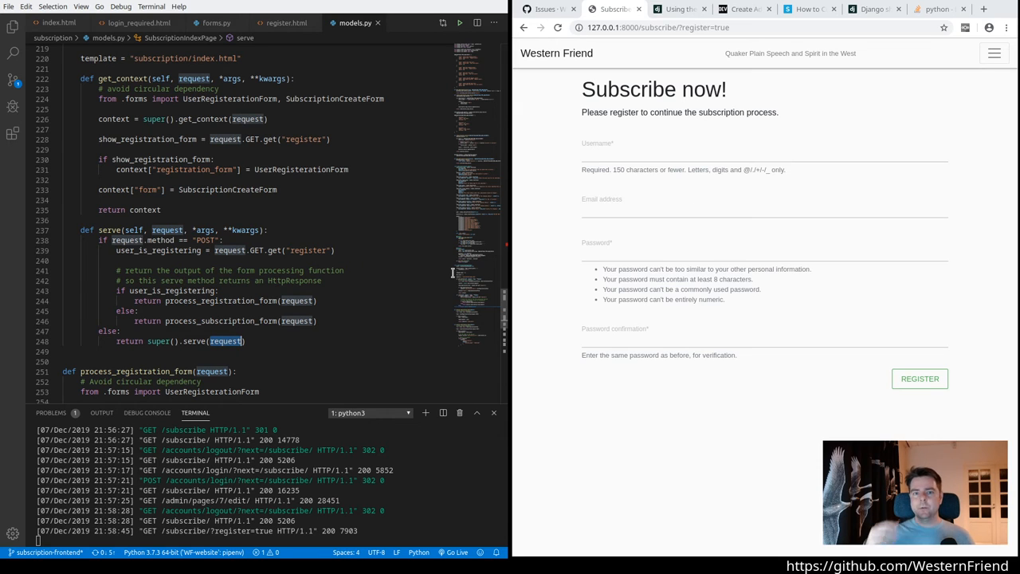
pyautogui.scroll(-1, 318, 274)
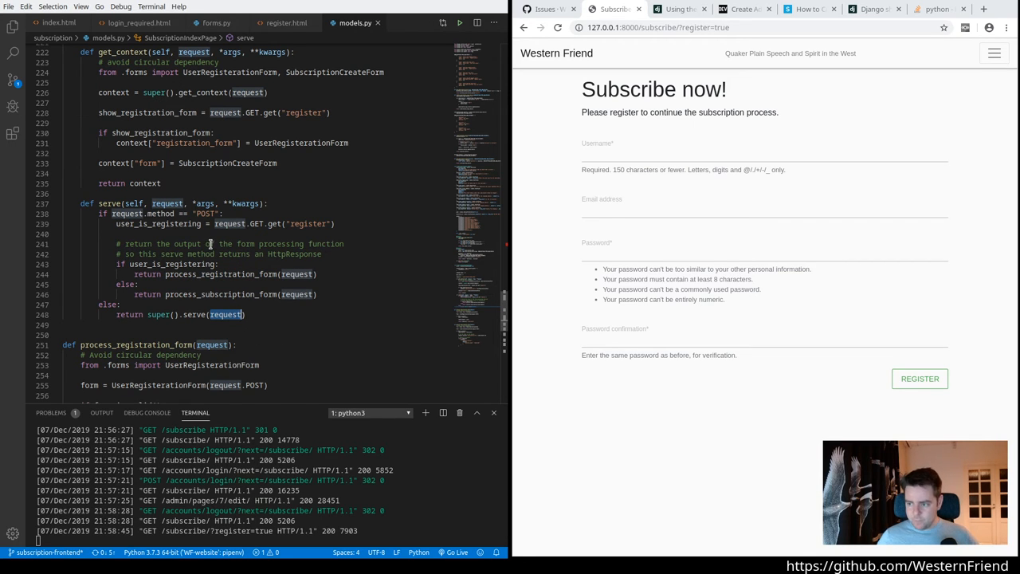
pyautogui.doubleClick(175, 264)
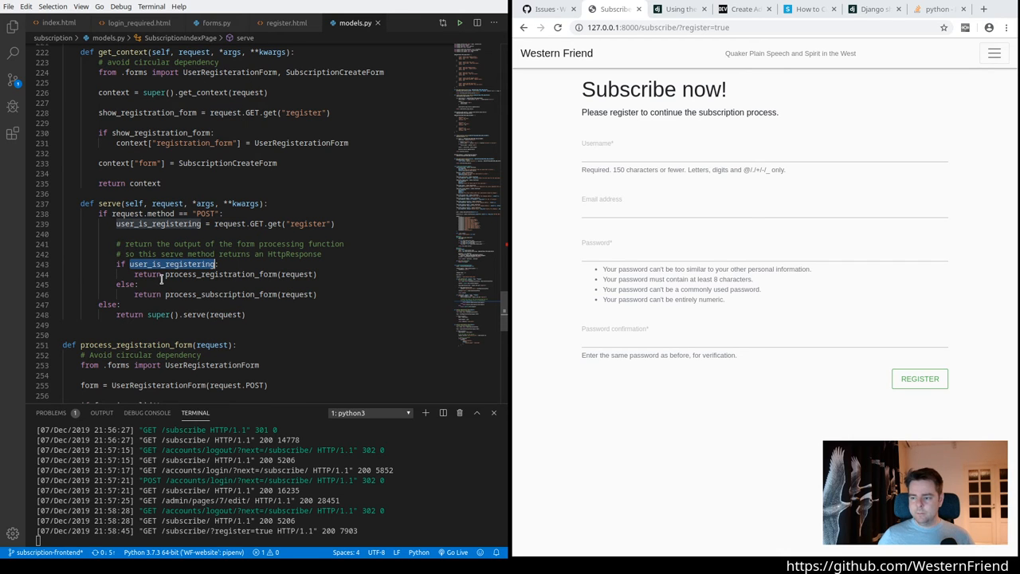
pyautogui.doubleClick(217, 274)
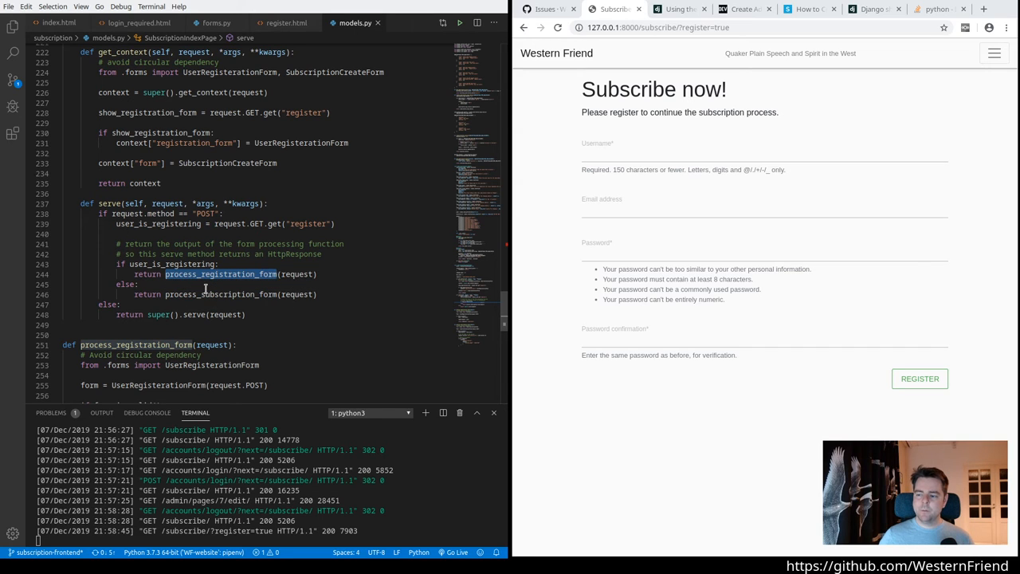
pyautogui.doubleClick(205, 294)
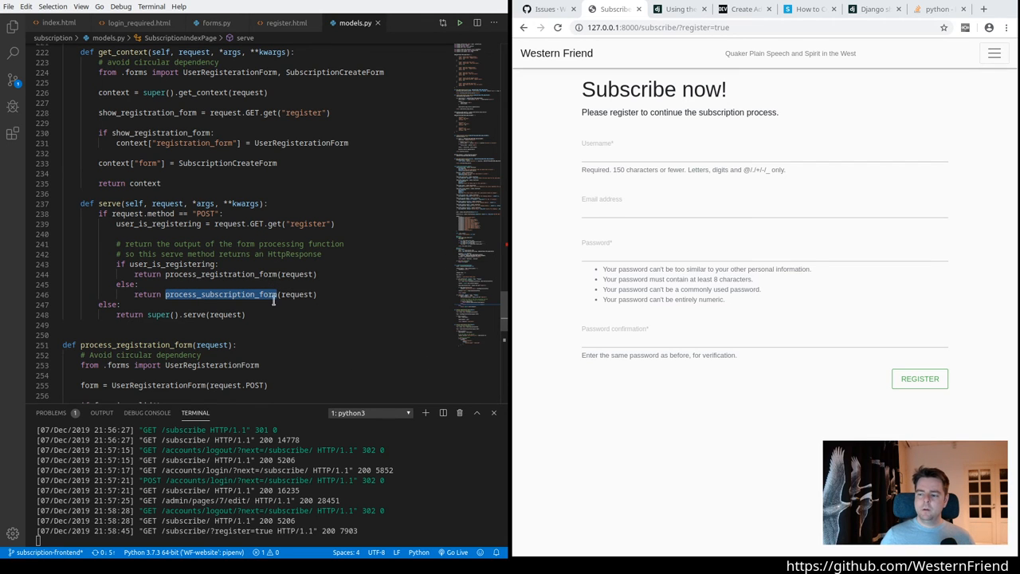
pyautogui.doubleClick(177, 263)
pyautogui.scroll(-3, 192, 271)
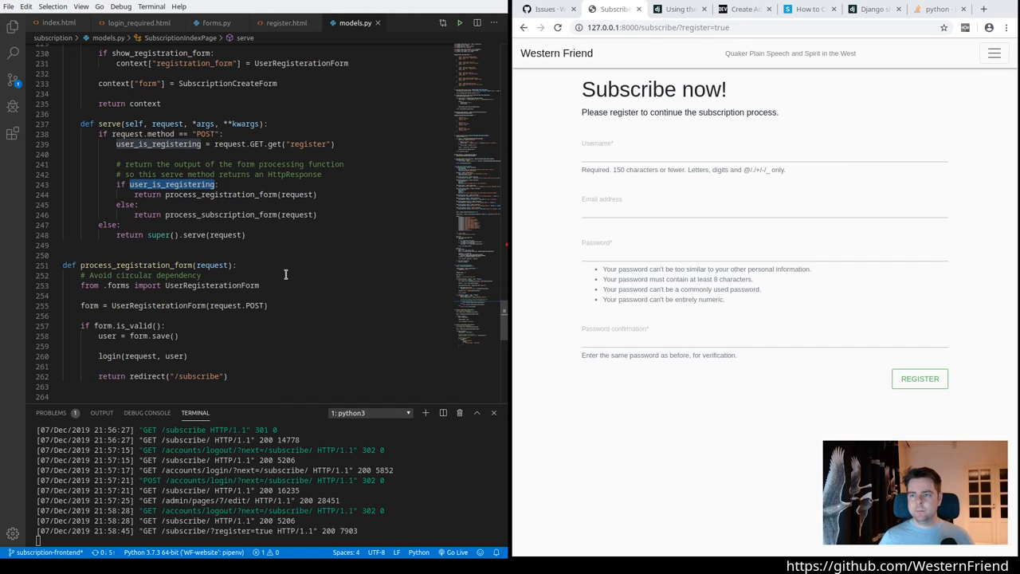
pyautogui.scroll(-2, 285, 274)
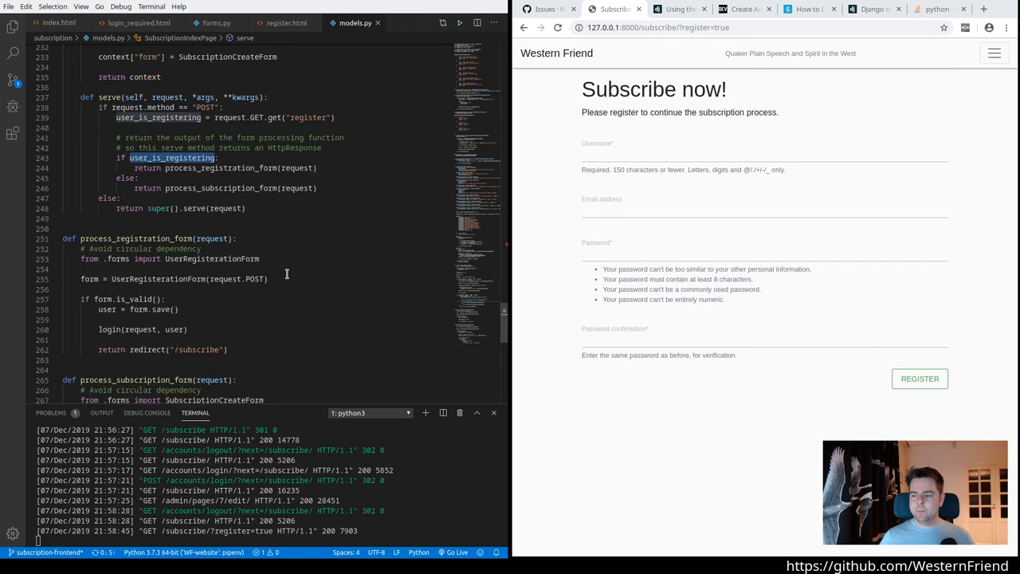
pyautogui.click(151, 211)
pyautogui.doubleClick(151, 211)
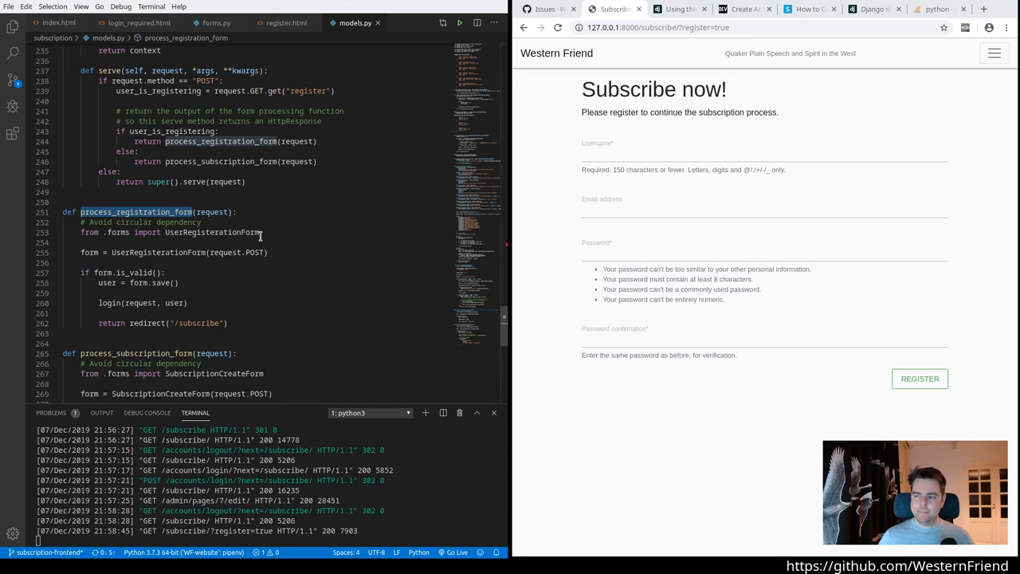
pyautogui.scroll(3, 260, 235)
pyautogui.scroll(3, 239, 200)
pyautogui.scroll(3, 199, 159)
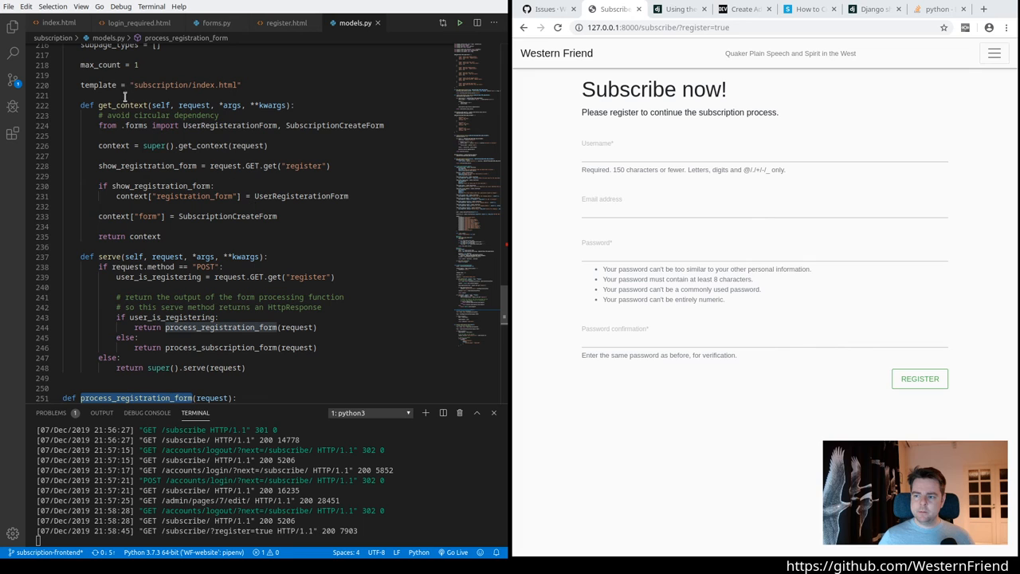
pyautogui.click(114, 105)
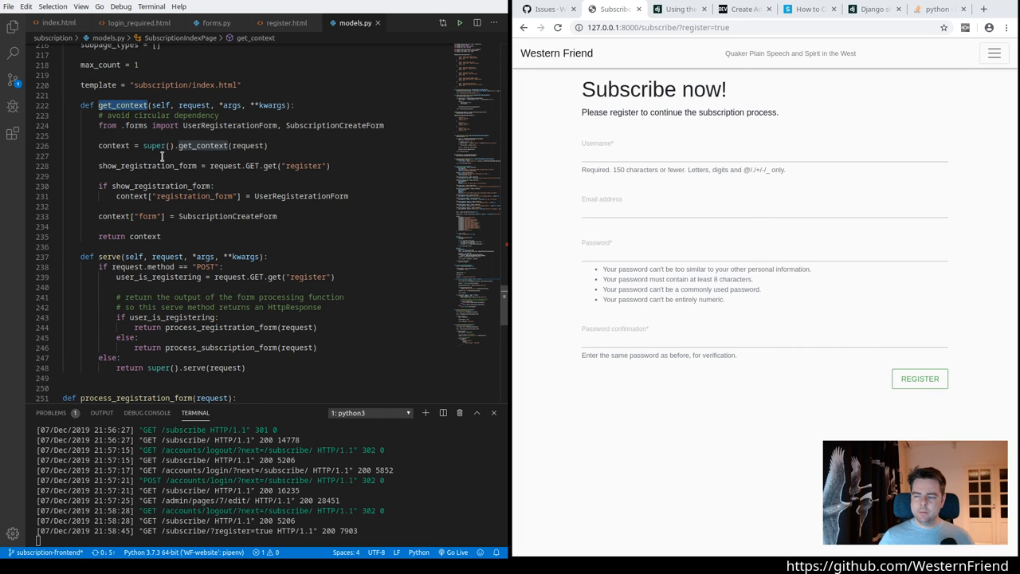
pyautogui.click(109, 256)
pyautogui.scroll(-5, 114, 240)
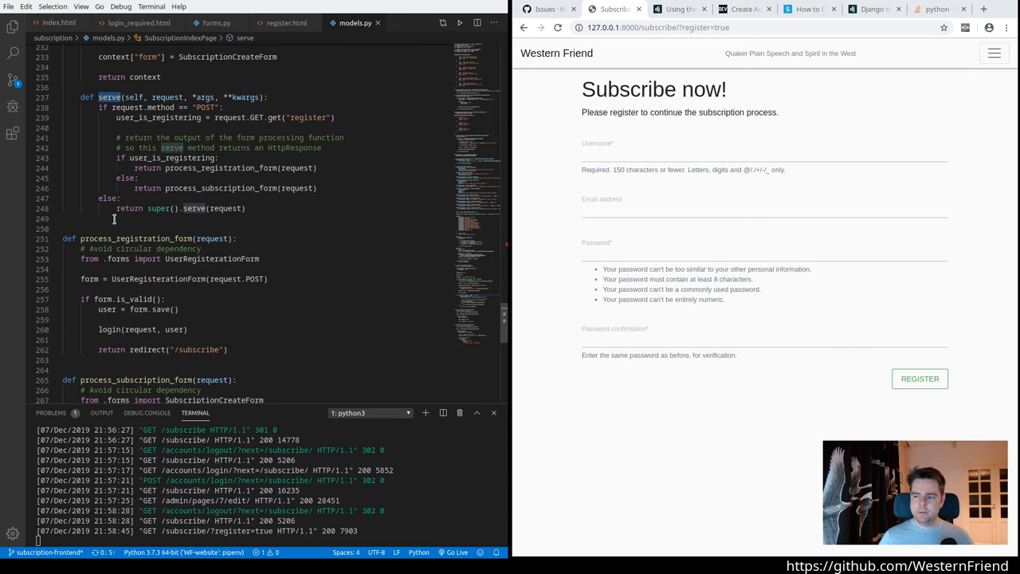
pyautogui.doubleClick(216, 259)
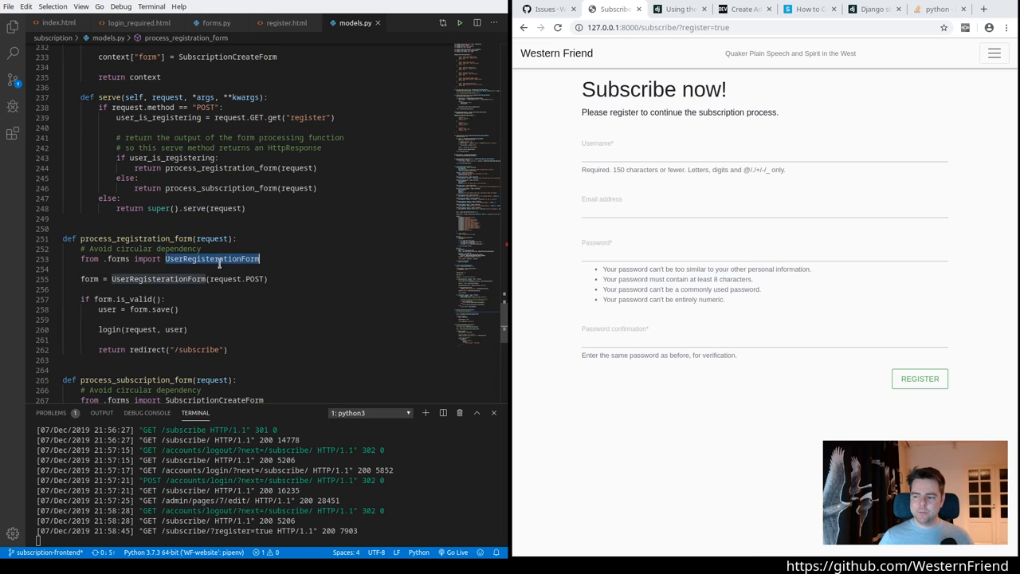
pyautogui.scroll(-3, 216, 259)
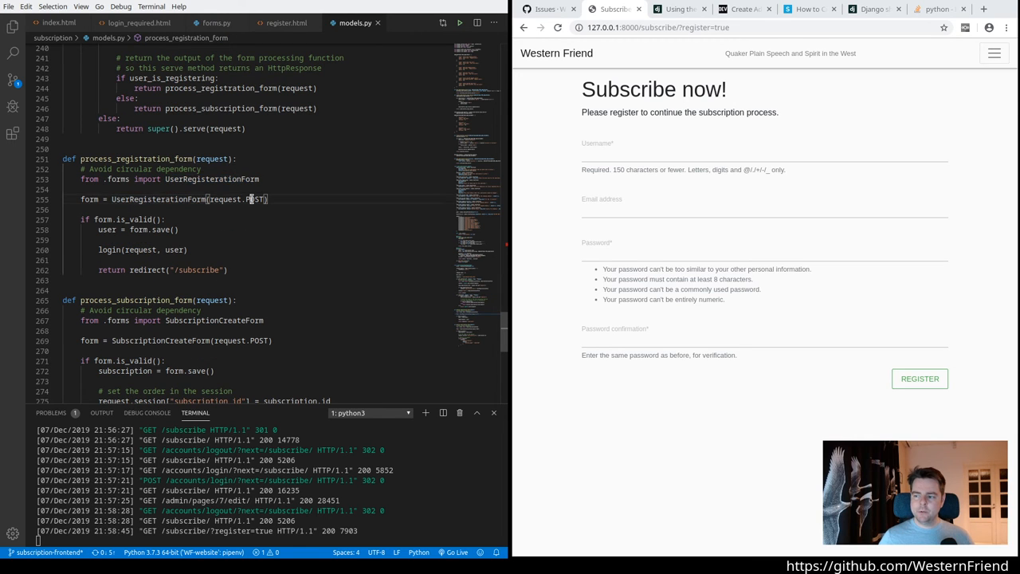
pyautogui.doubleClick(137, 199)
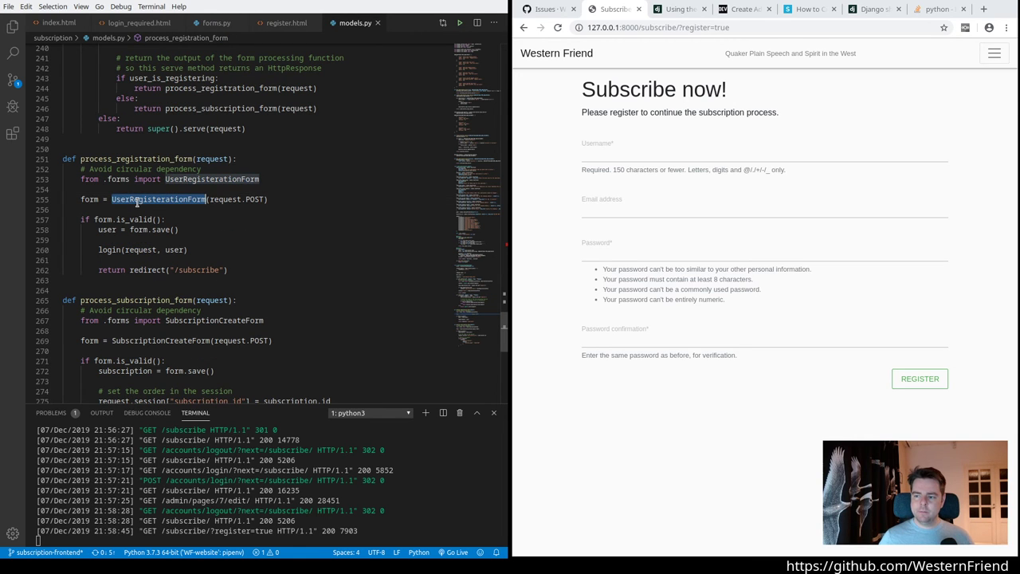
pyautogui.click(85, 199)
pyautogui.doubleClick(102, 219)
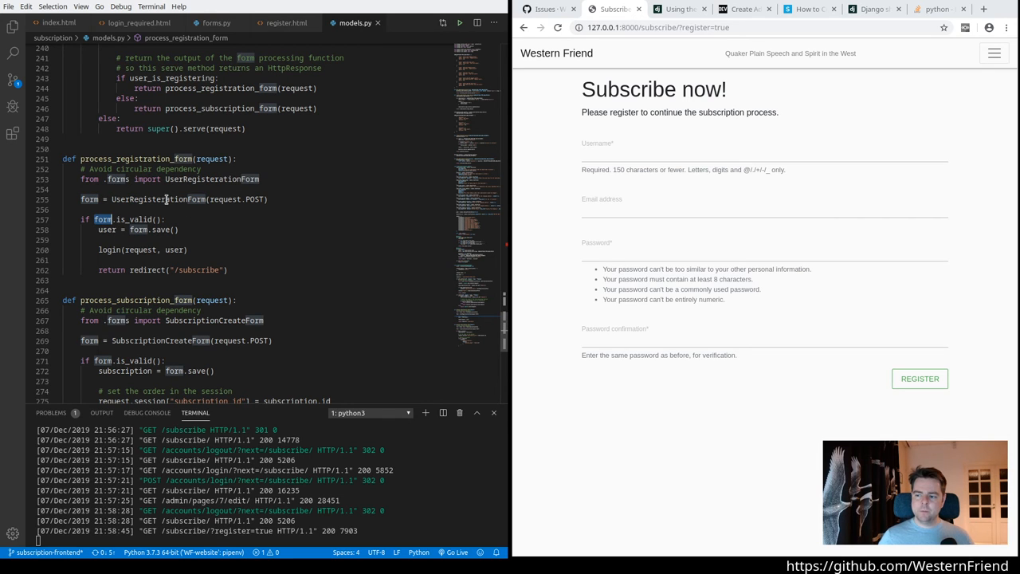
pyautogui.doubleClick(107, 229)
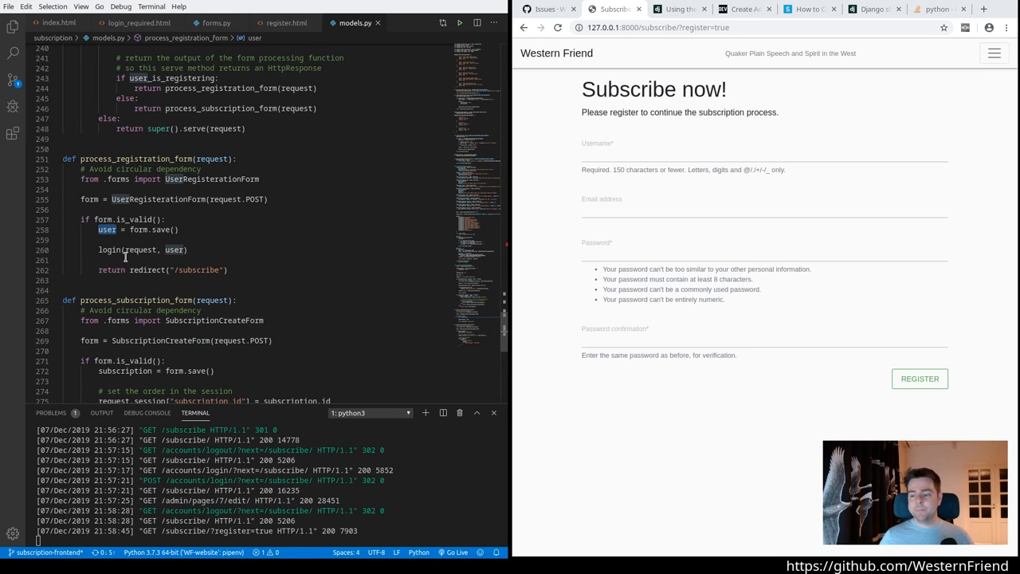
pyautogui.doubleClick(110, 249)
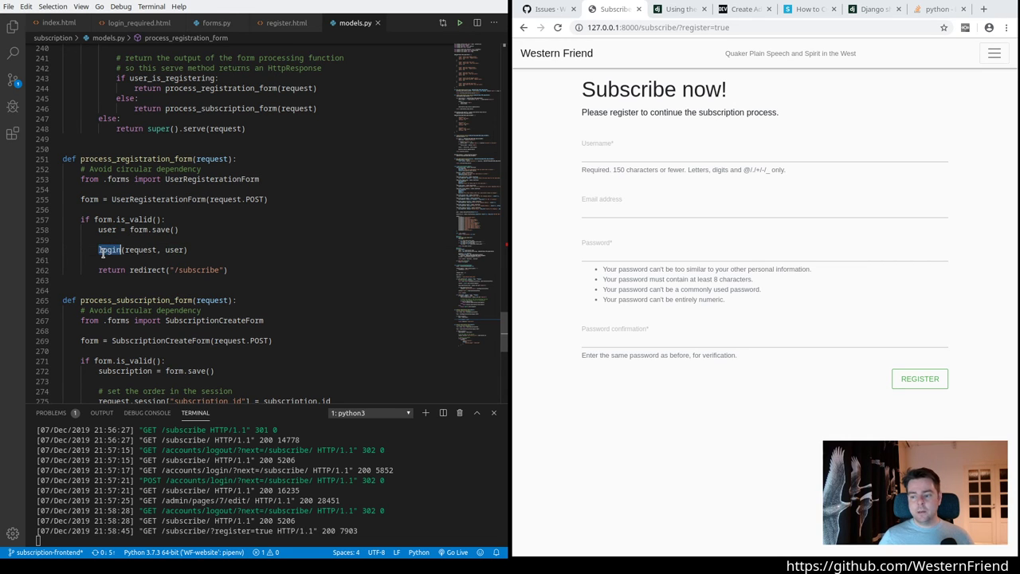
pyautogui.doubleClick(157, 270)
pyautogui.moveTo(148, 270)
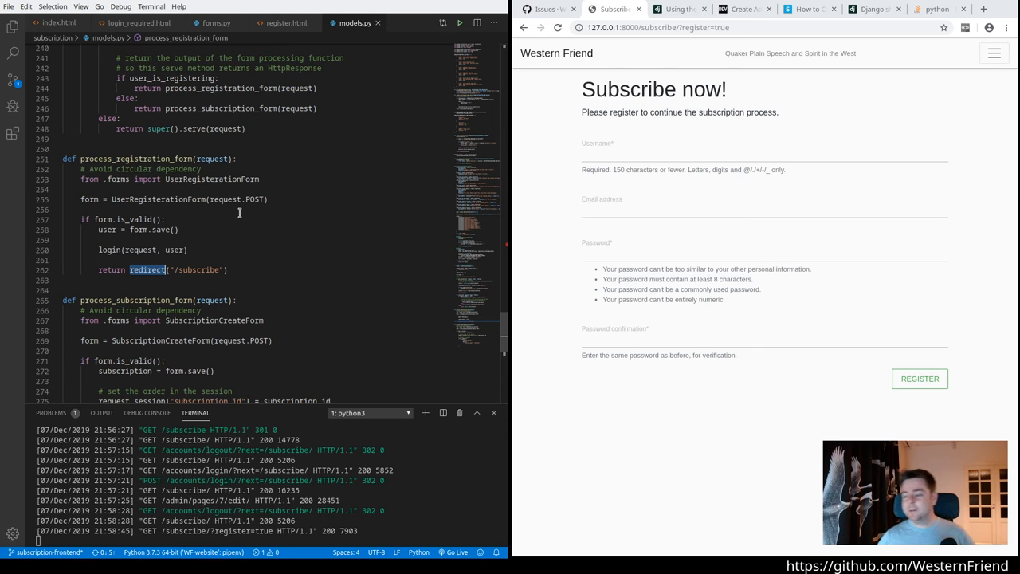
pyautogui.scroll(-3, 239, 213)
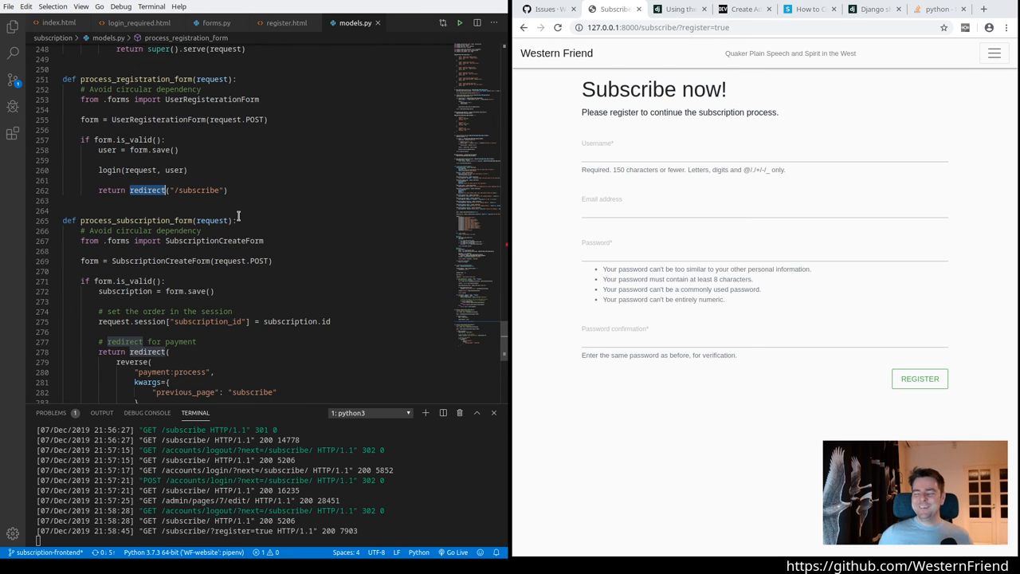
pyautogui.scroll(-2, 239, 216)
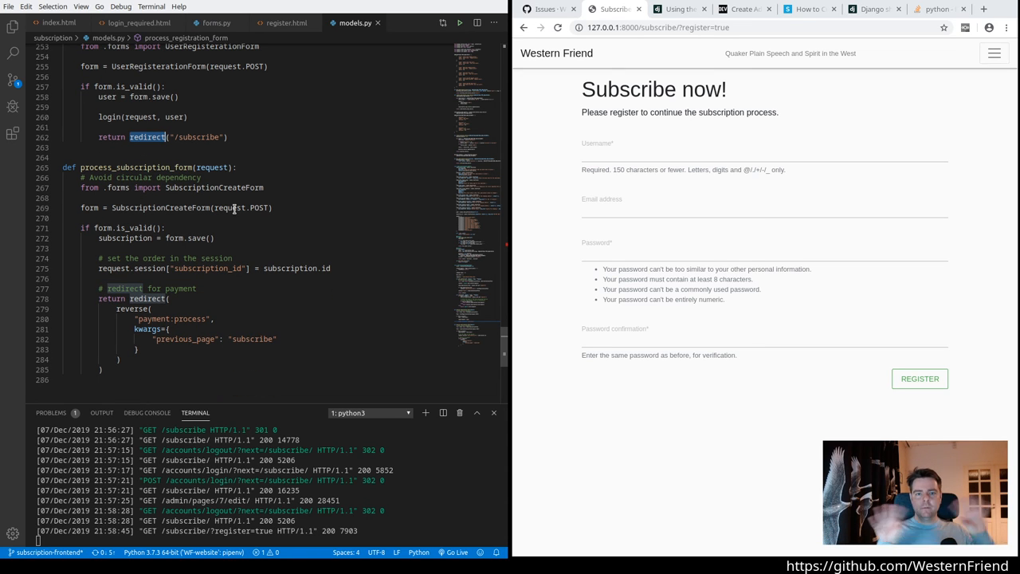
pyautogui.click(139, 168)
pyautogui.click(194, 188)
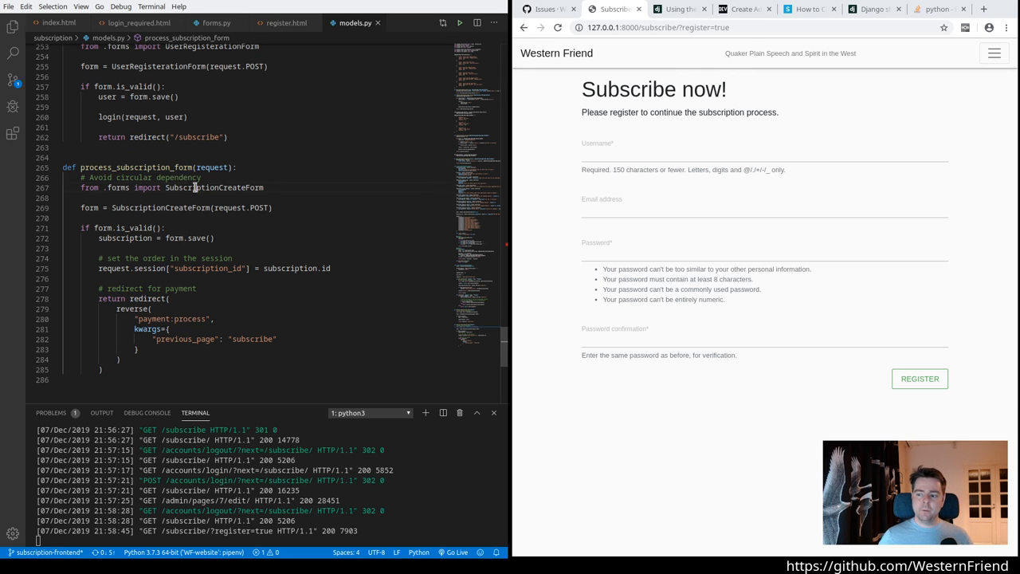
pyautogui.doubleClick(194, 187)
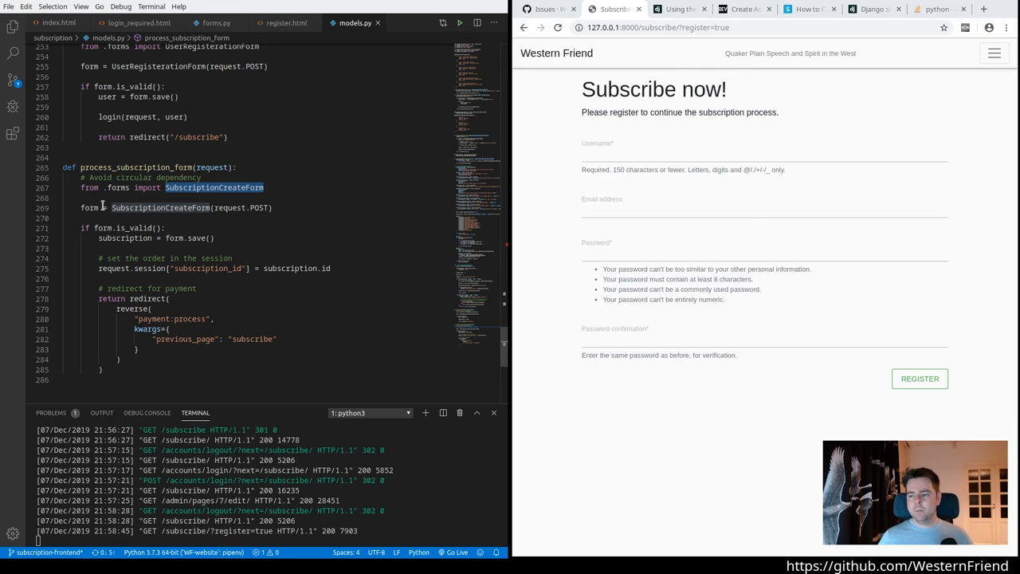
pyautogui.click(264, 207)
pyautogui.doubleClick(172, 207)
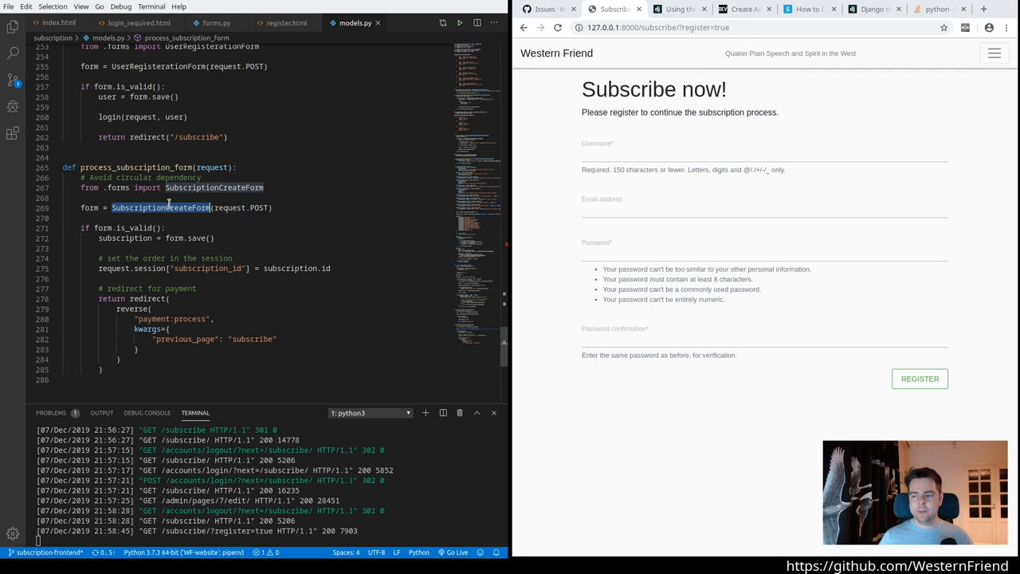
pyautogui.doubleClick(125, 238)
pyautogui.doubleClick(293, 268)
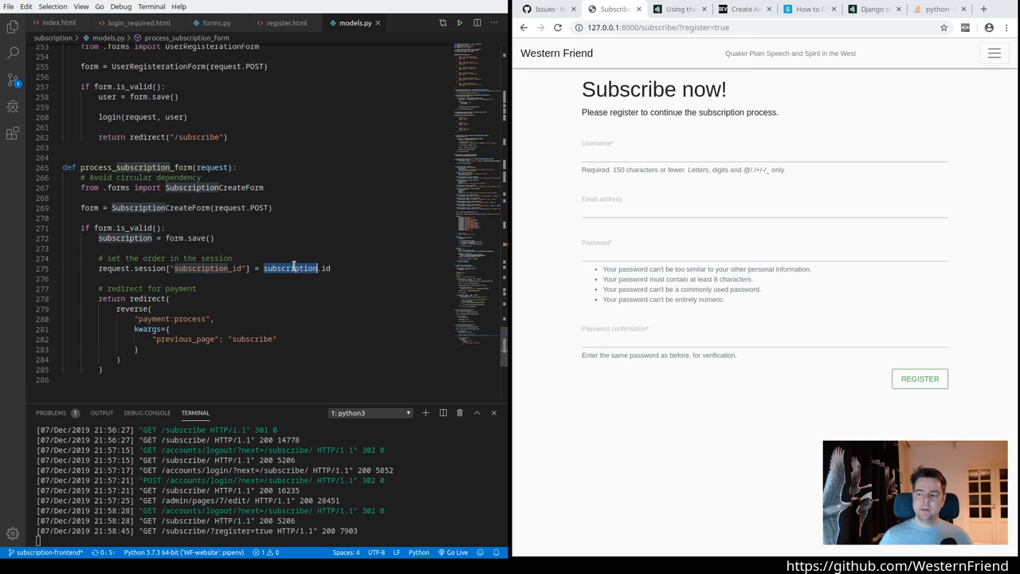
pyautogui.click(215, 268)
pyautogui.doubleClick(215, 267)
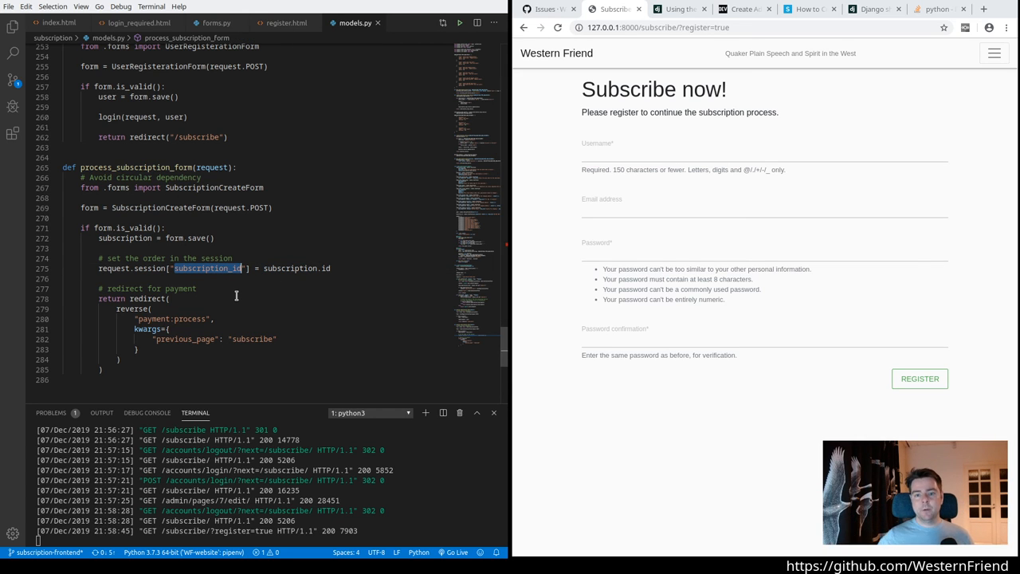
pyautogui.doubleClick(189, 319)
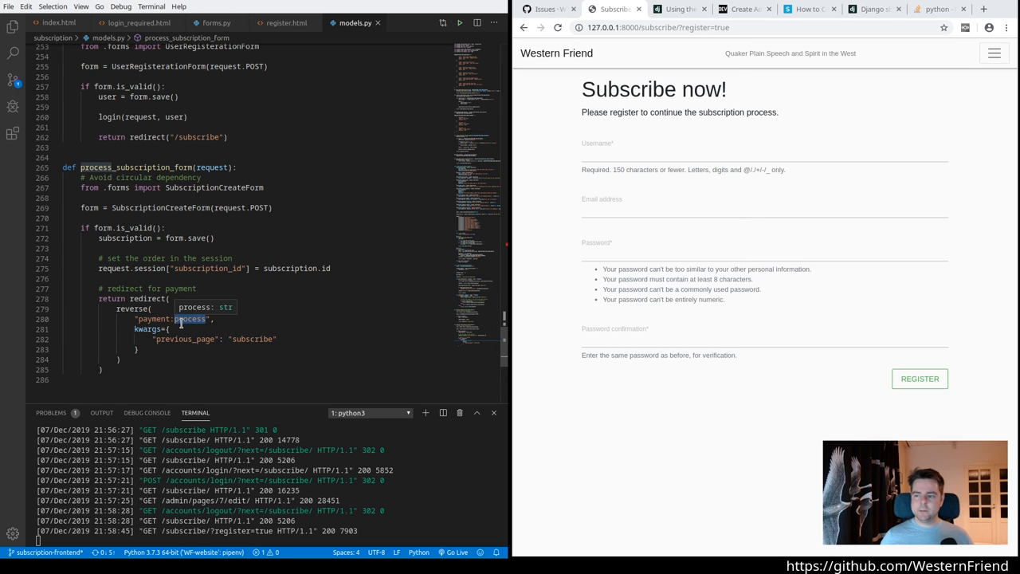
pyautogui.scroll(9, 301, 217)
pyautogui.scroll(3, 301, 217)
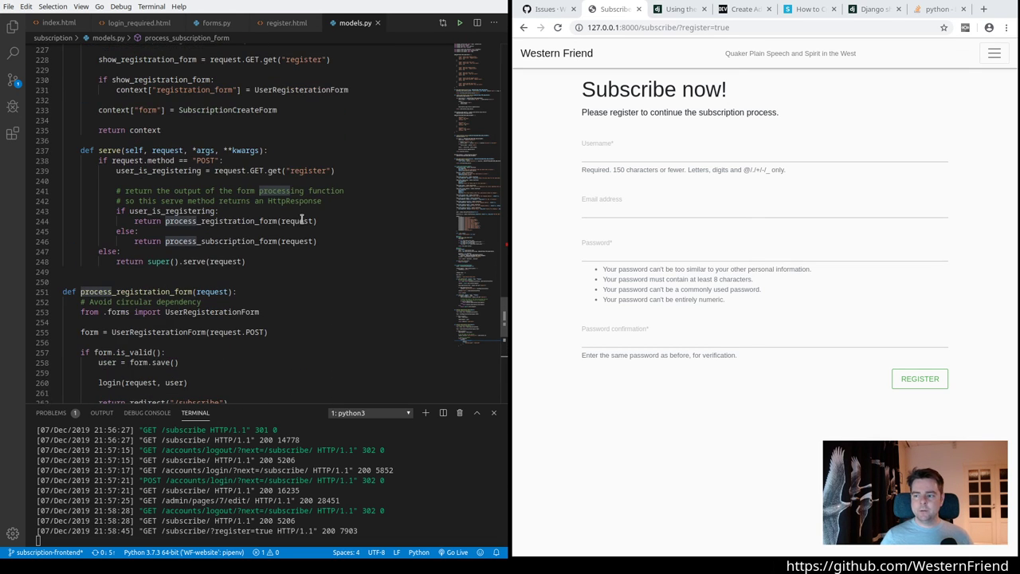
pyautogui.doubleClick(203, 221)
pyautogui.doubleClick(207, 240)
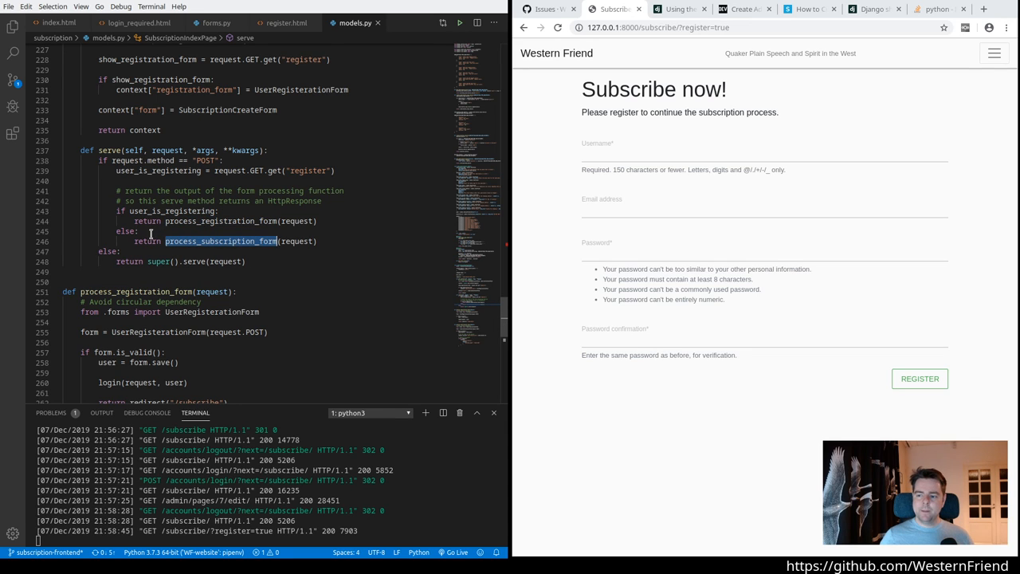
pyautogui.doubleClick(148, 220)
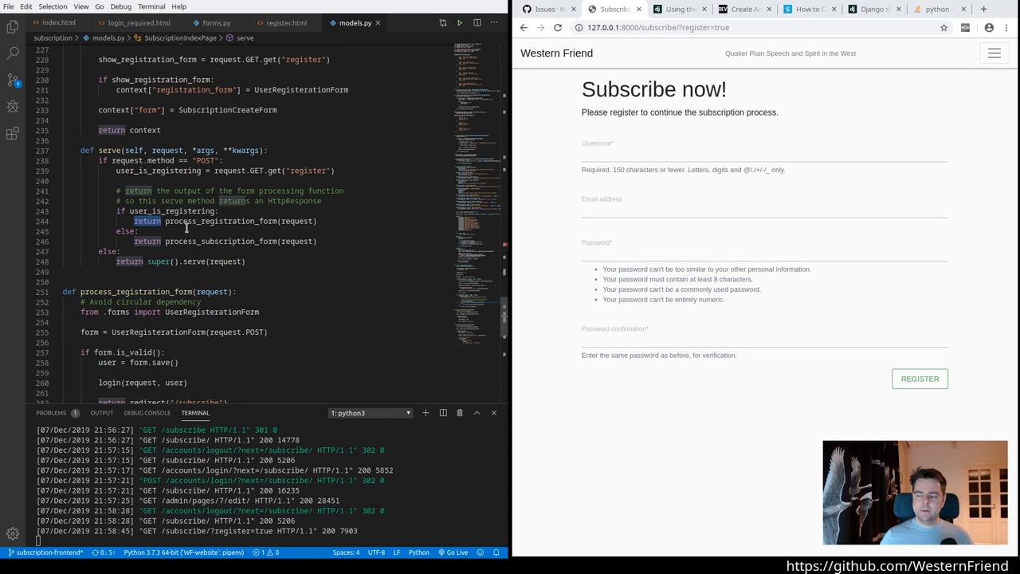
pyautogui.doubleClick(188, 221)
pyautogui.doubleClick(188, 241)
pyautogui.click(144, 241)
pyautogui.scroll(-4, 144, 241)
pyautogui.doubleClick(111, 270)
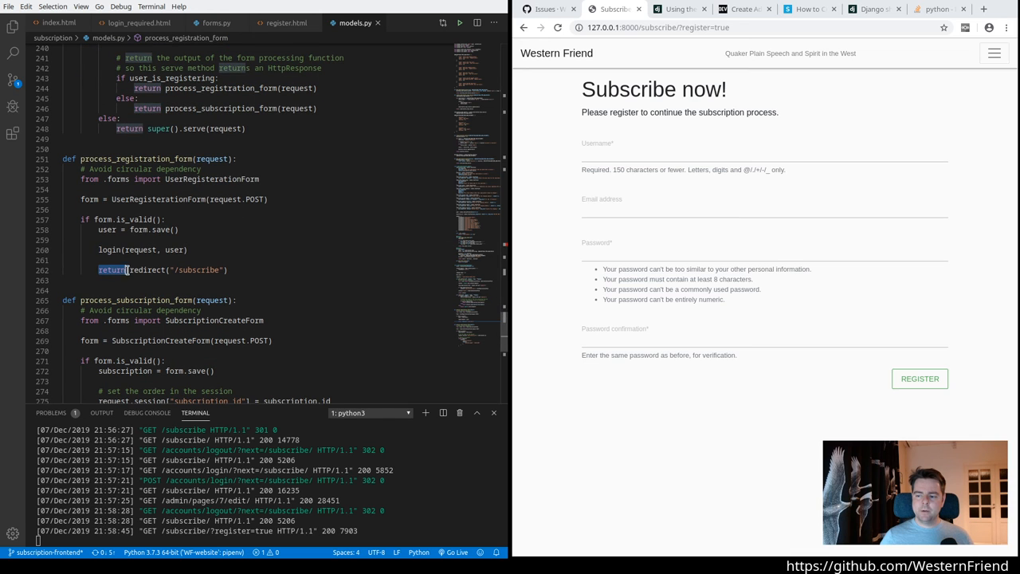
pyautogui.doubleClick(143, 270)
pyautogui.scroll(-6, 144, 271)
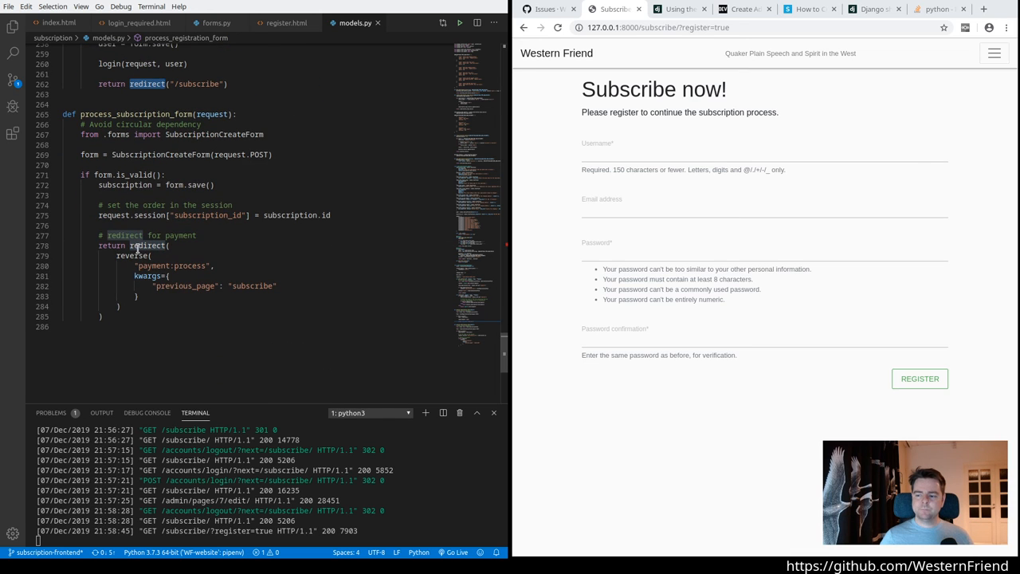
pyautogui.doubleClick(141, 245)
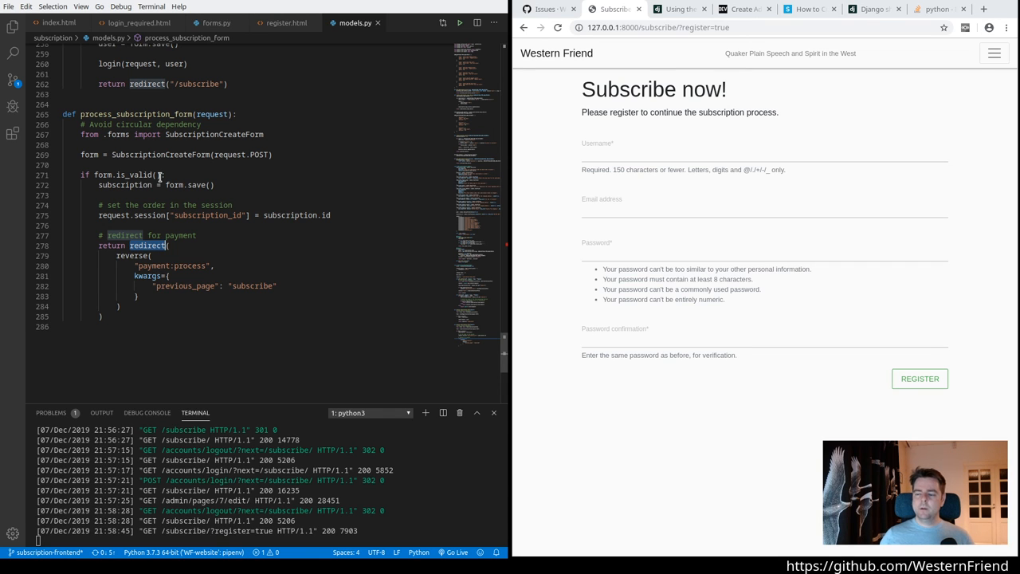
pyautogui.scroll(3, 163, 256)
pyautogui.scroll(3, 147, 207)
pyautogui.scroll(2, 127, 231)
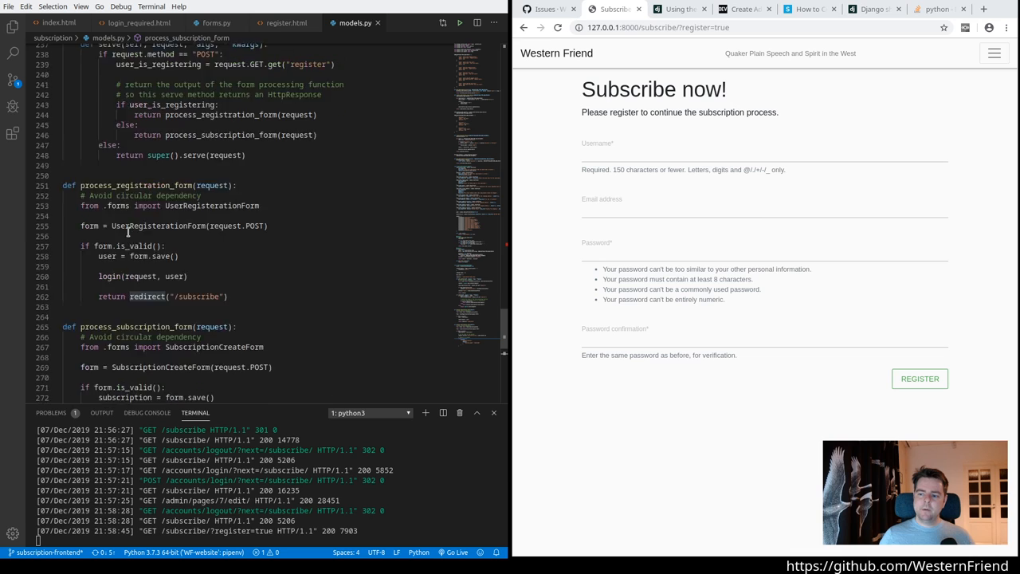
pyautogui.scroll(4, 128, 231)
pyautogui.doubleClick(120, 177)
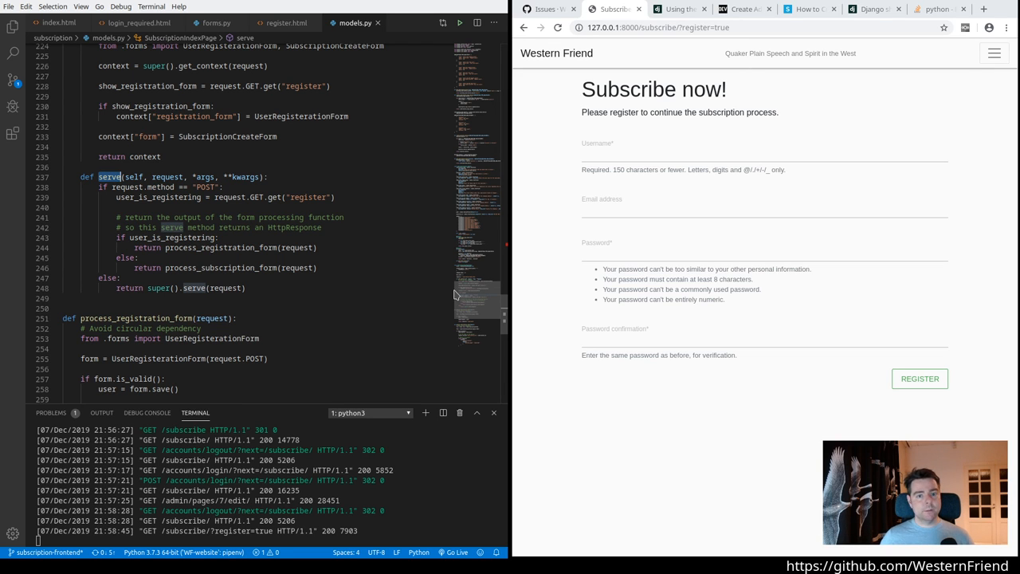
pyautogui.scroll(-4, 297, 279)
pyautogui.scroll(-3, 291, 277)
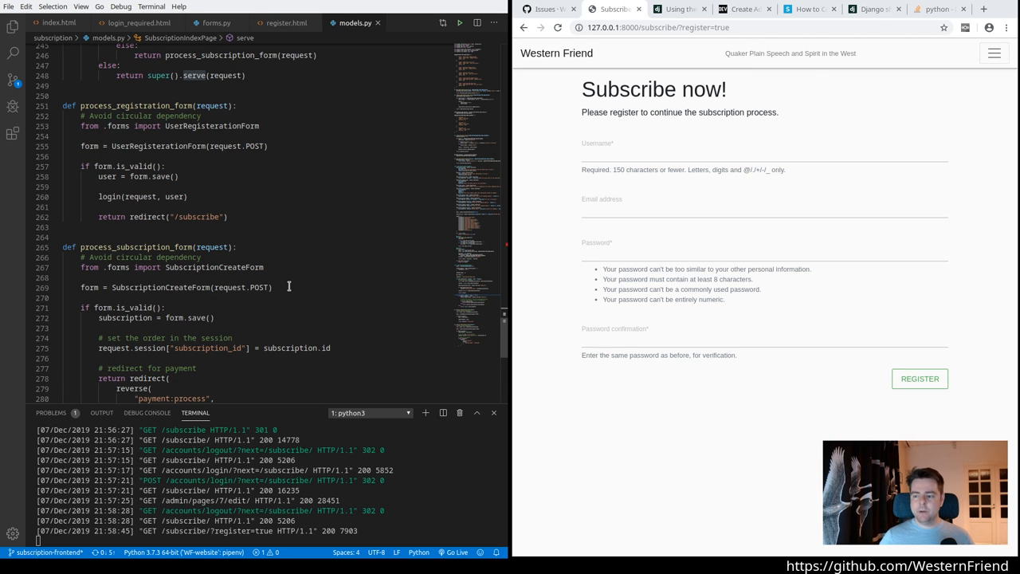
pyautogui.scroll(4, 290, 286)
pyautogui.scroll(2, 290, 286)
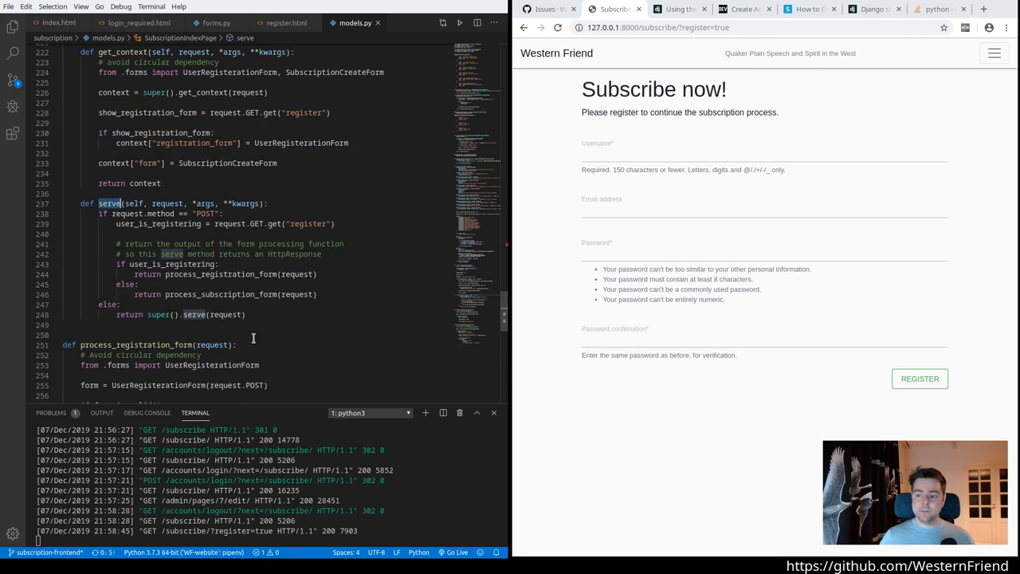
pyautogui.scroll(-6, 253, 339)
pyautogui.scroll(-2, 173, 293)
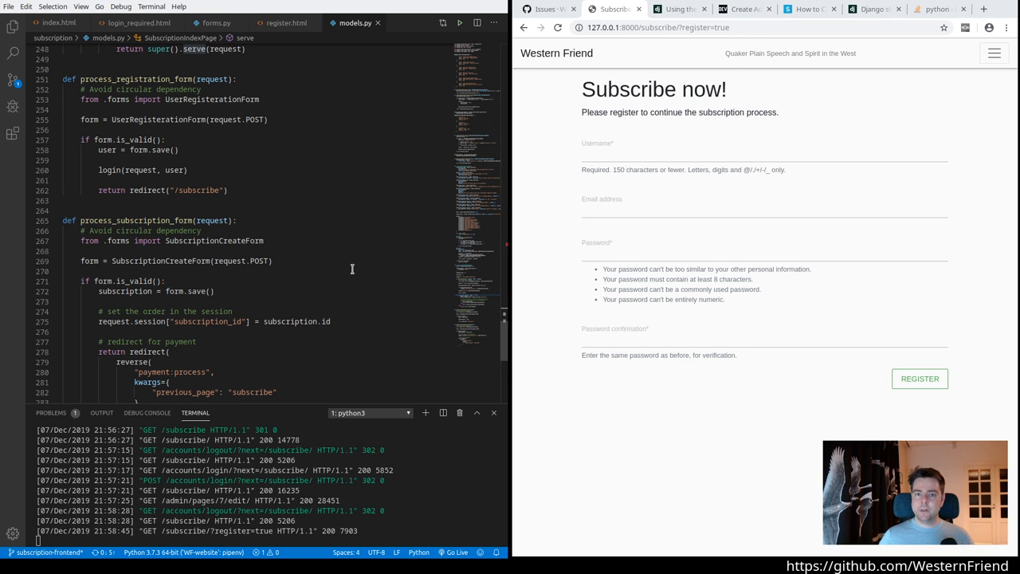
pyautogui.scroll(-3, 224, 273)
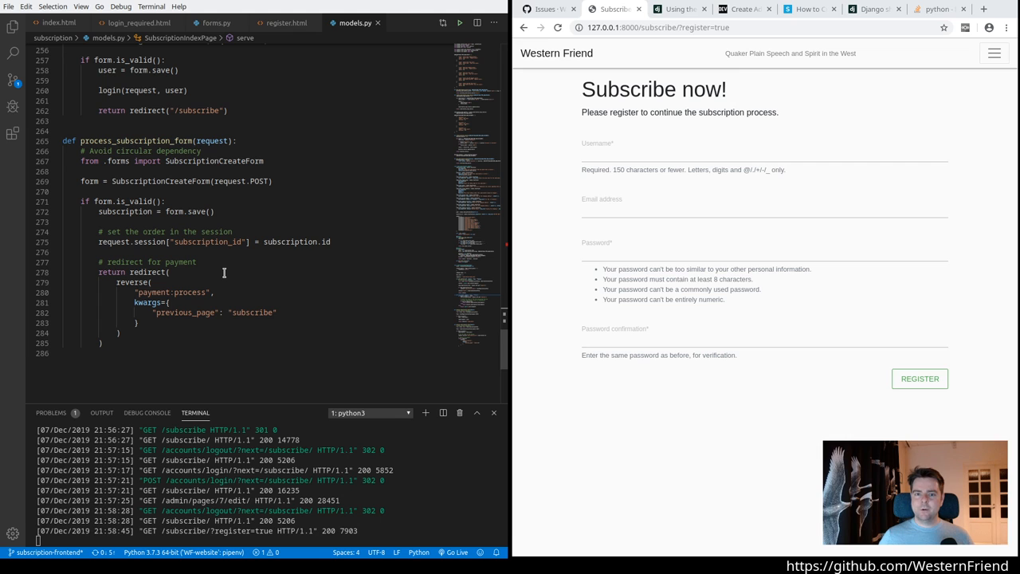